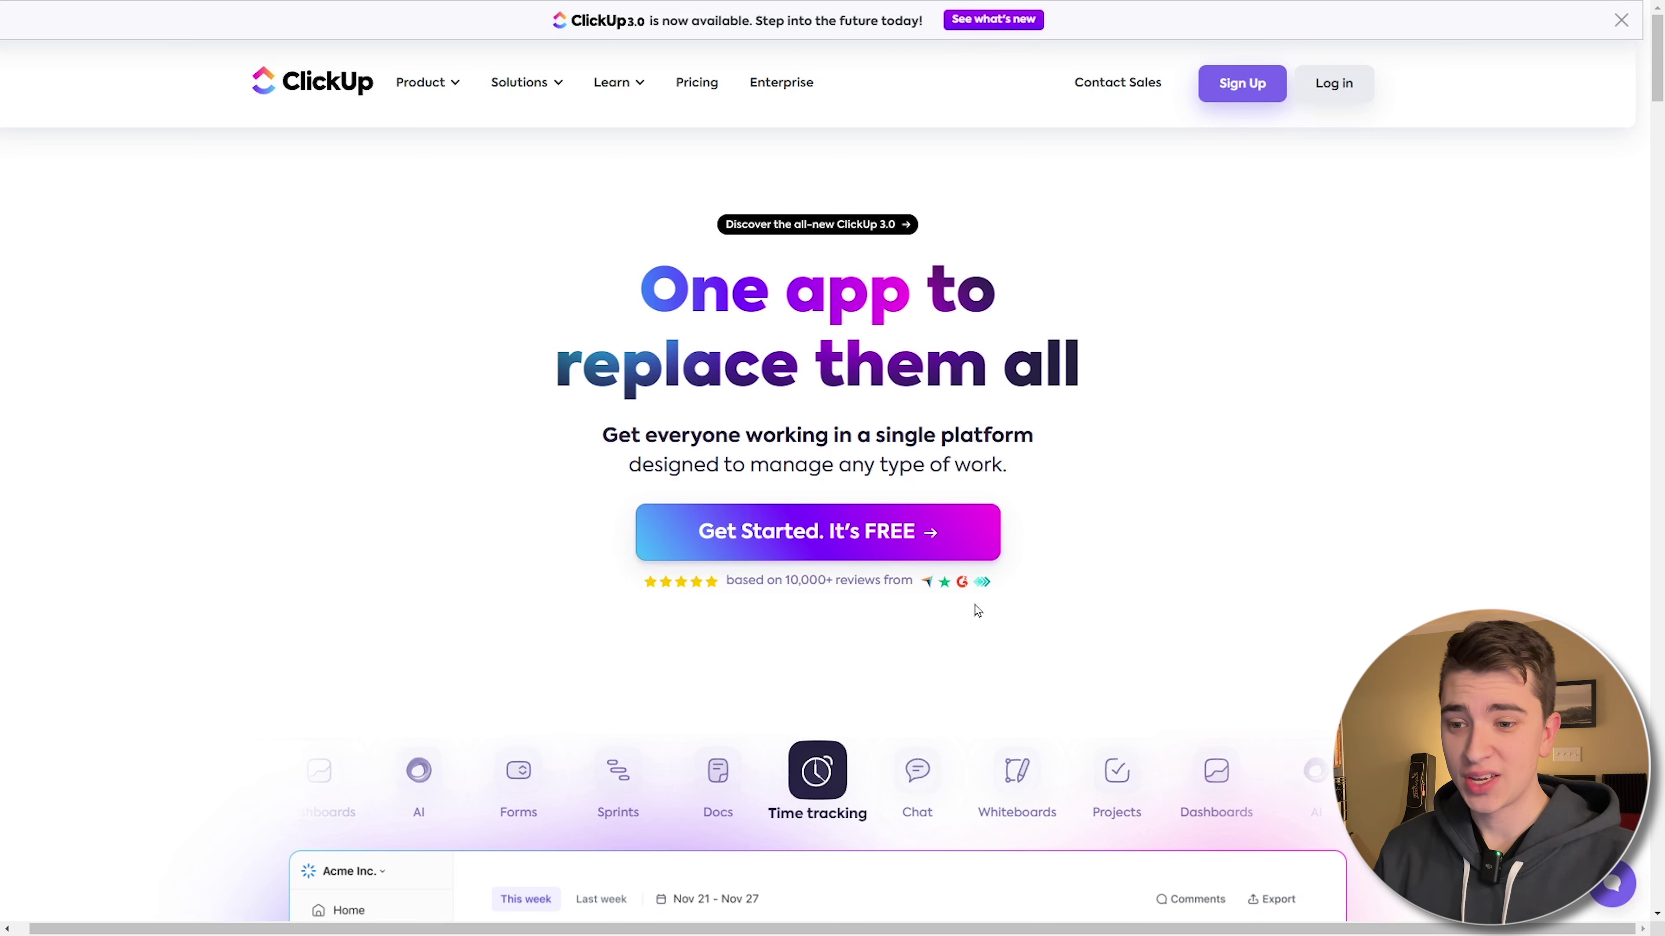
- Start a free ClickUp sign-up from the homepage's 'Get Started. It's FREE' button
left_click(819, 536)
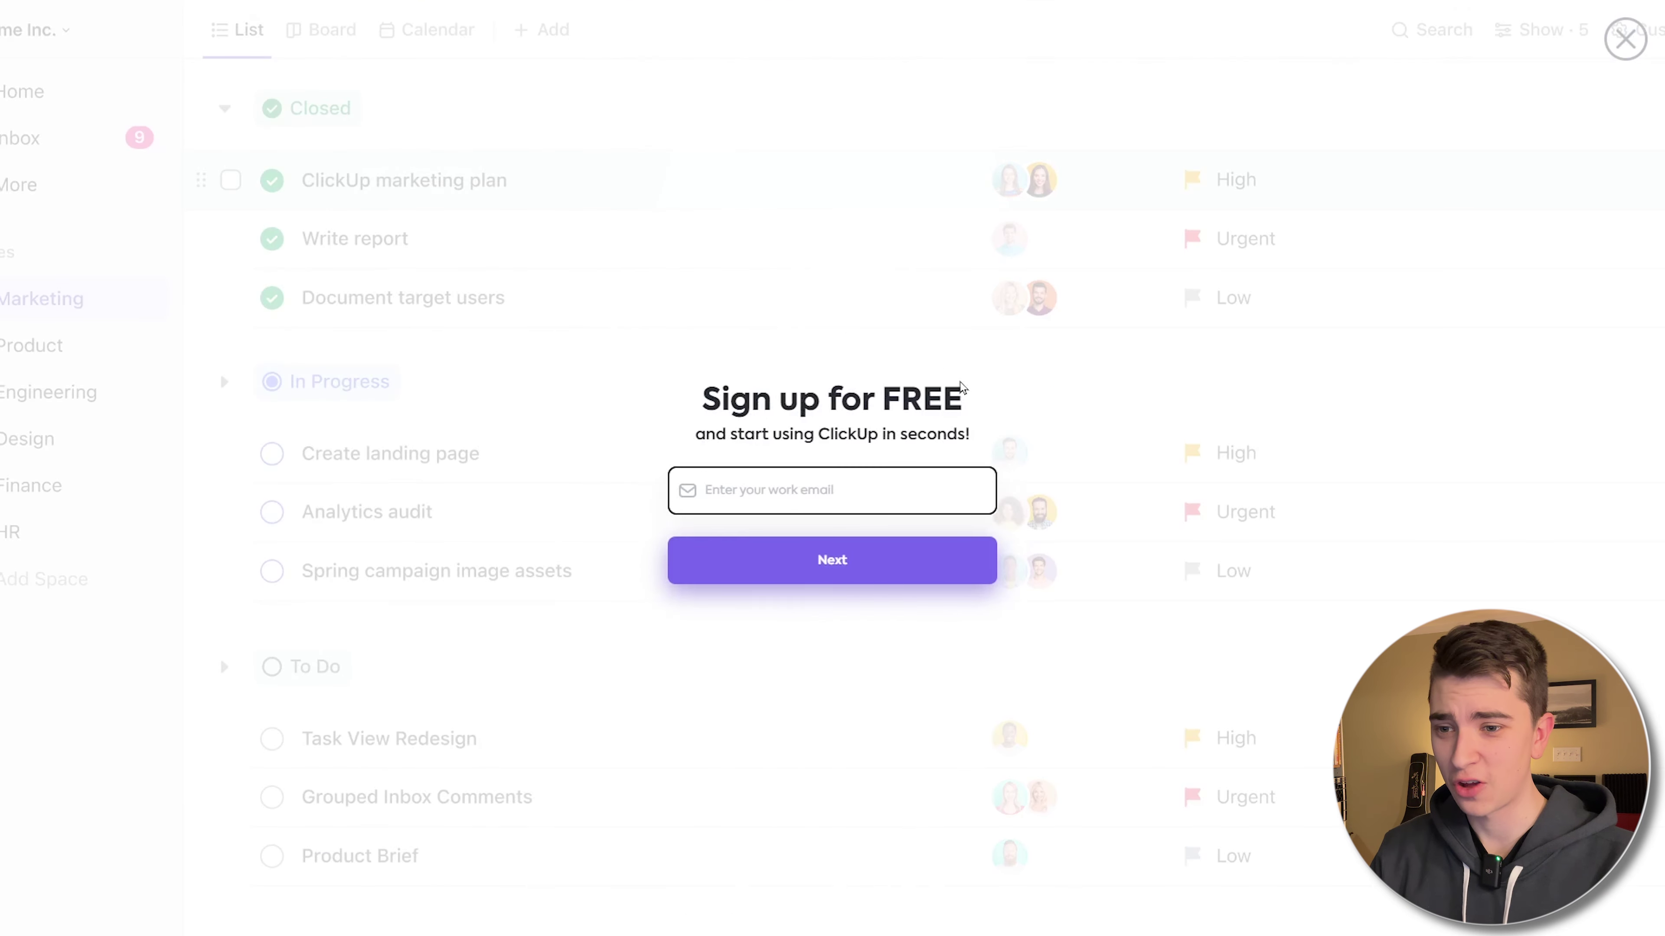
- Paste the temporary email address as the work email and submit it
left_click(867, 489)
key("ctrl+v")
left_click(915, 559)
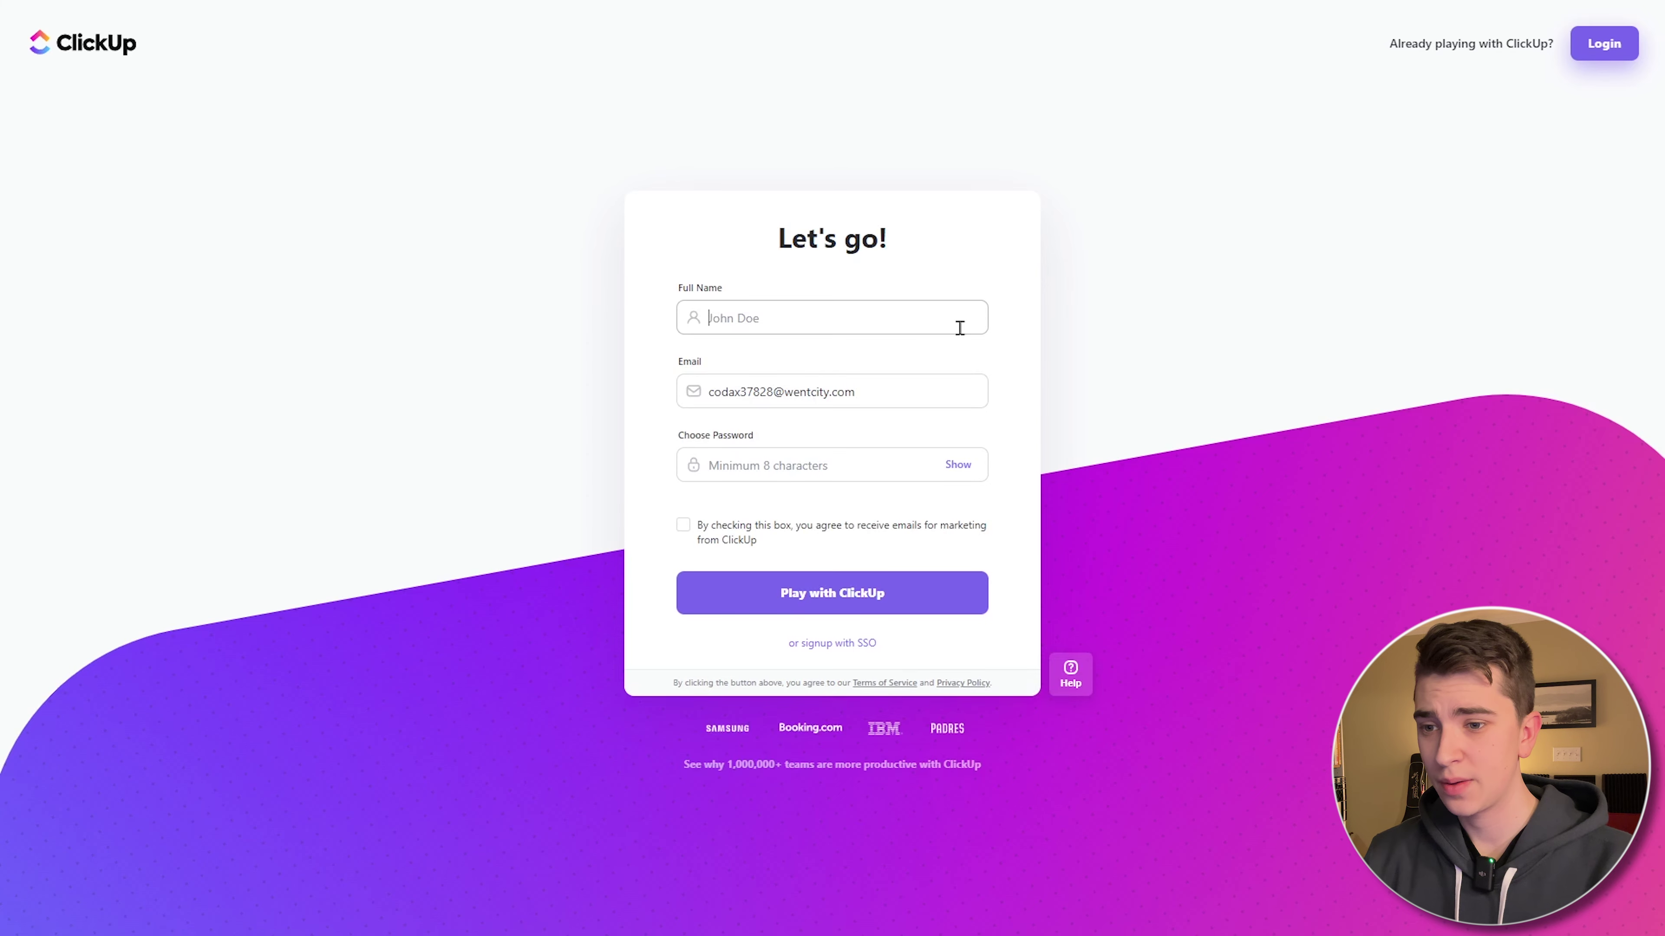
- Enter your full name and a password, then submit the account form
type("Josh Mountain")
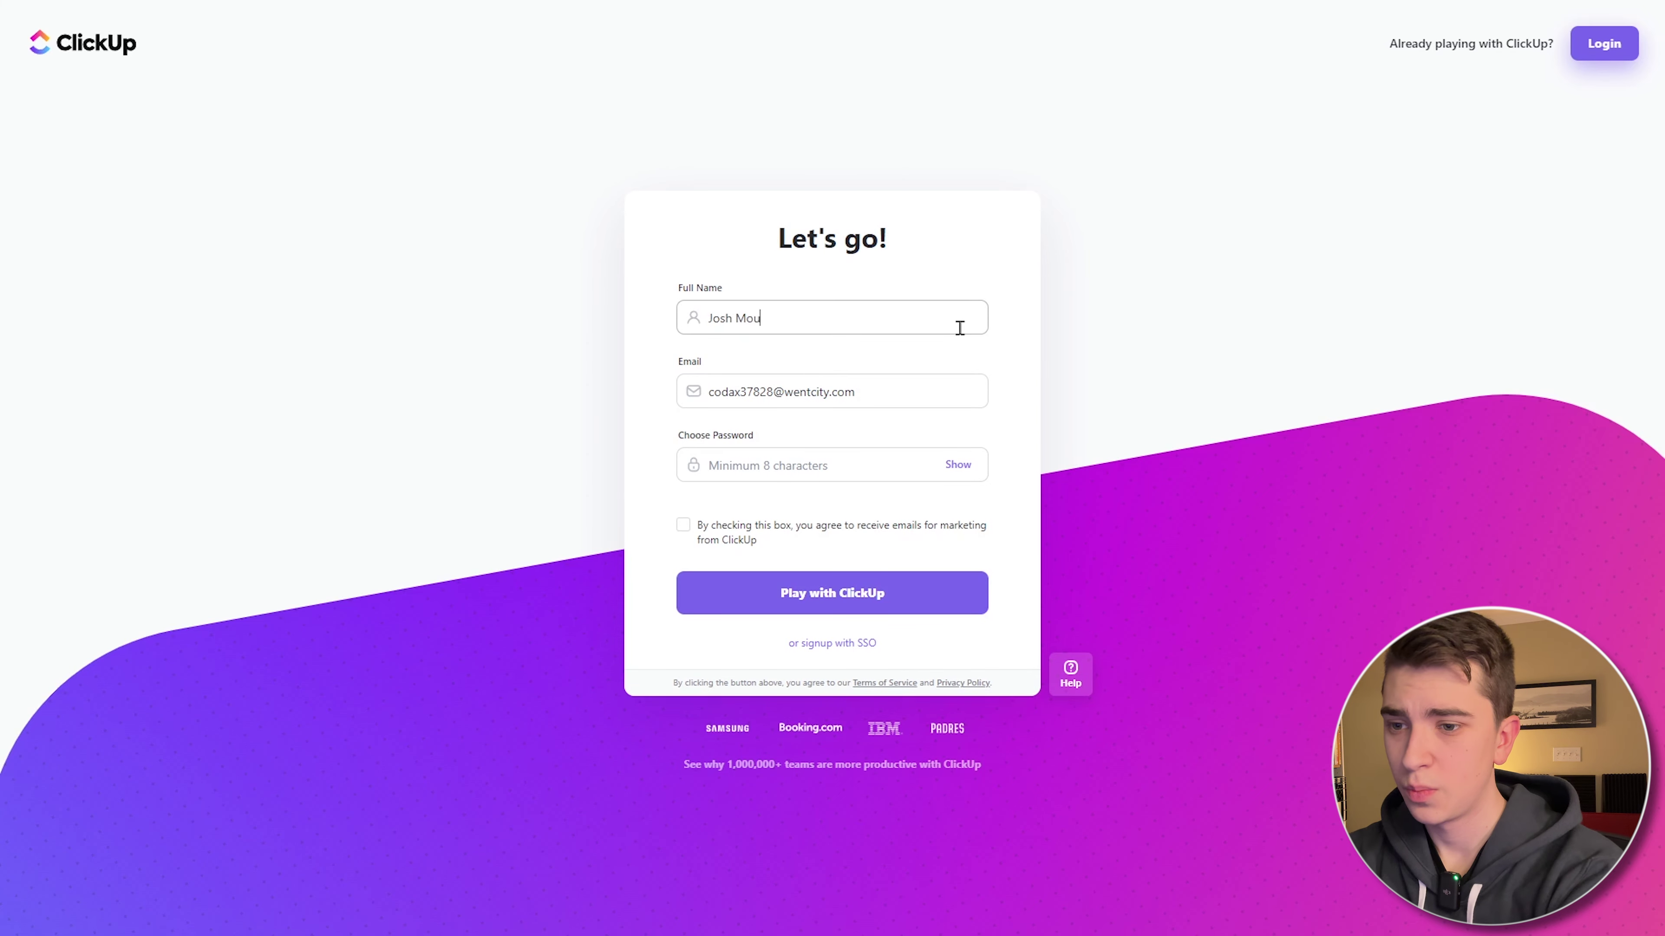
key("Tab")
key("Tab")
type("••••••")
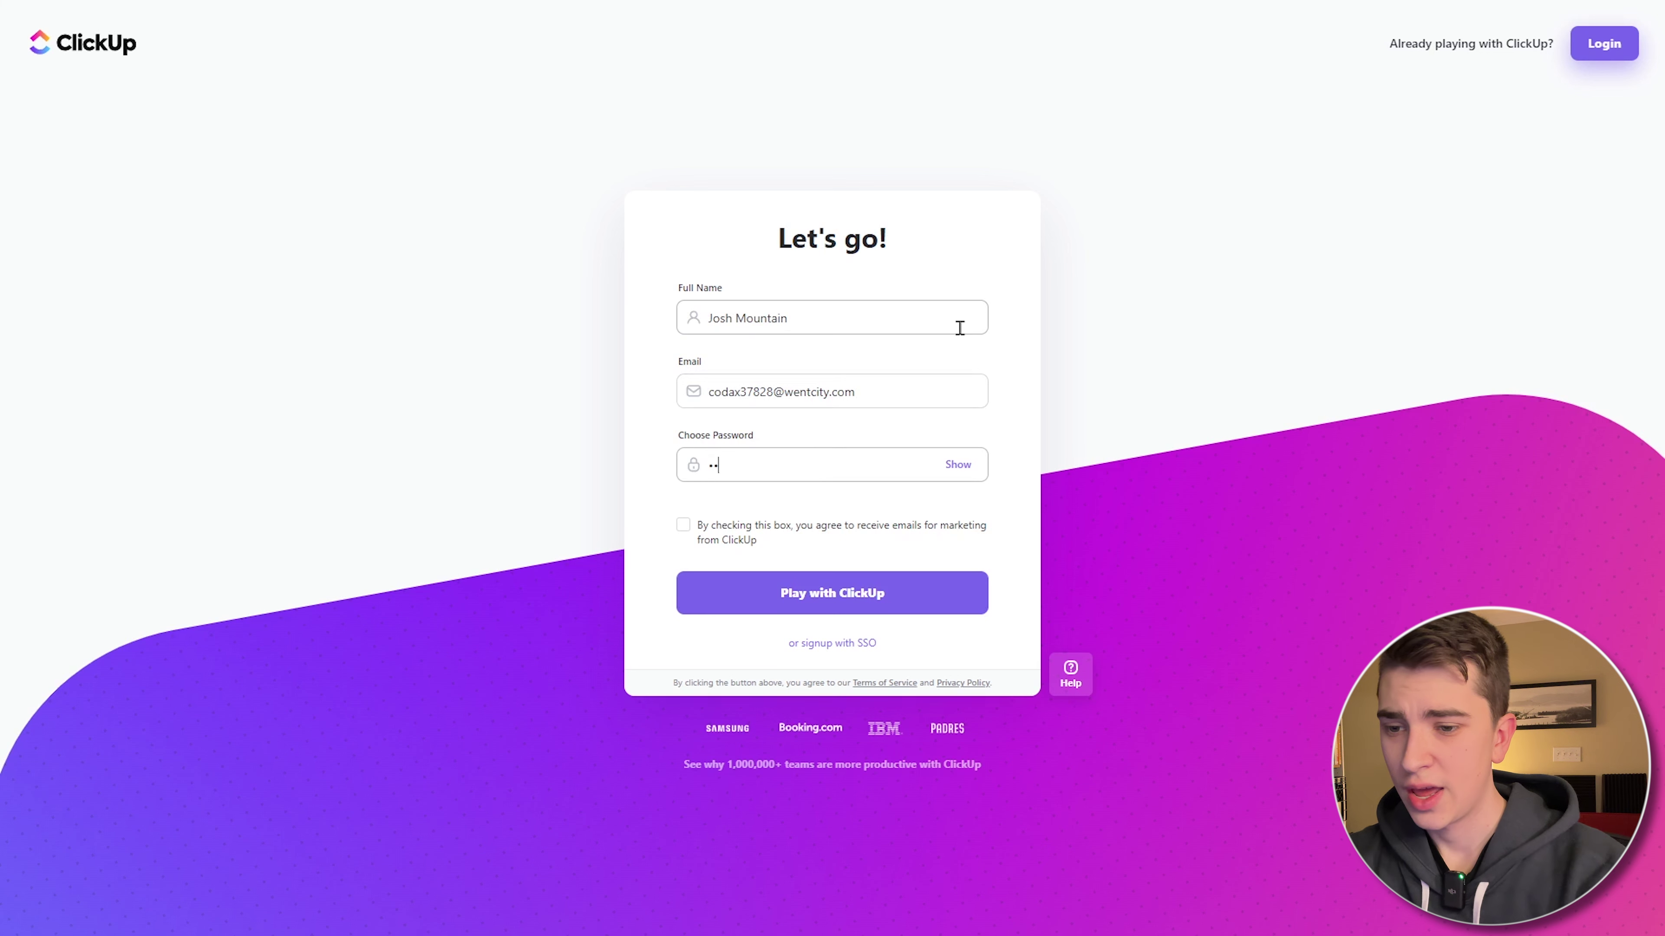
type("••••••••••")
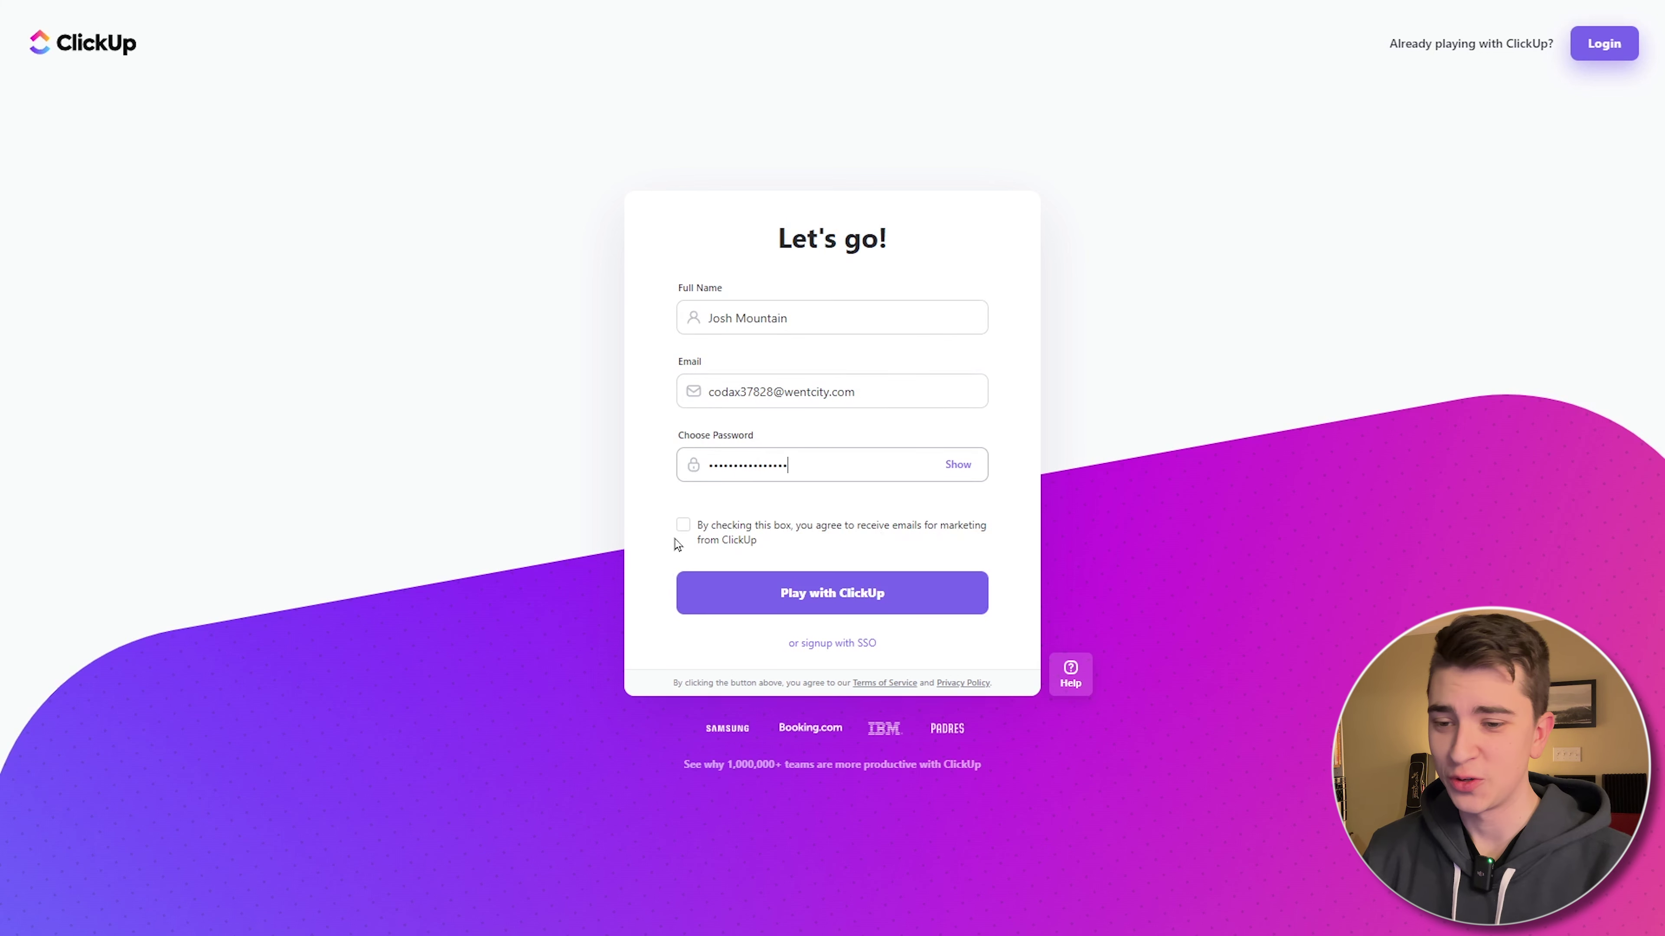
left_click(872, 598)
left_click(836, 465)
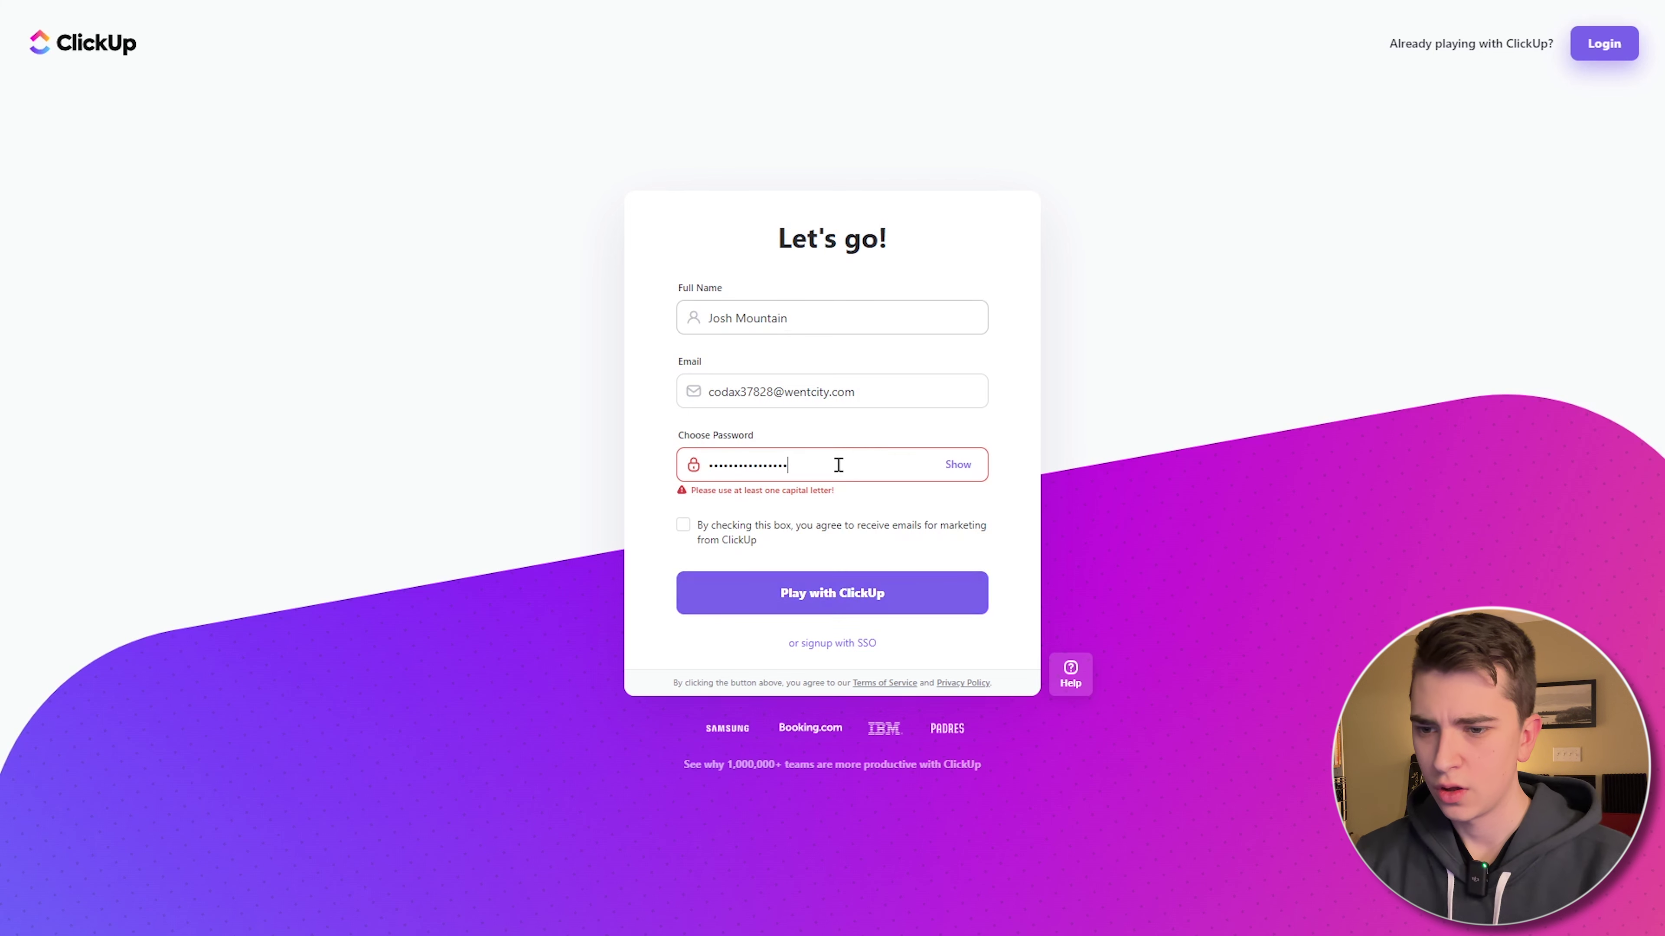
type("AA")
left_click(871, 577)
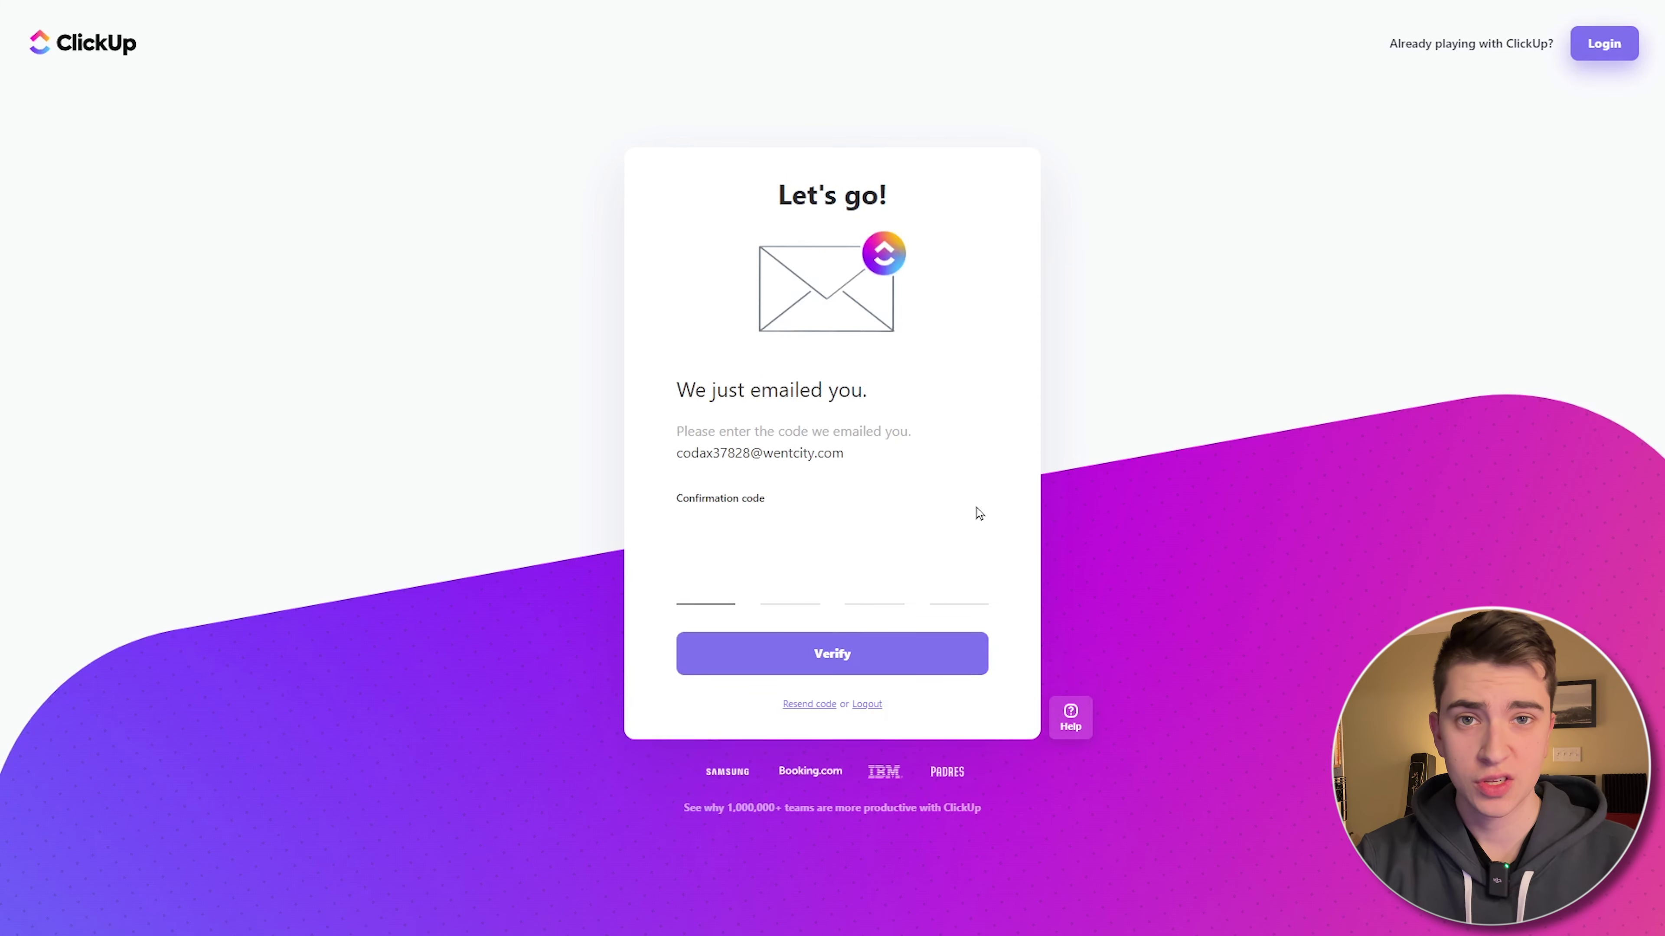
key("ctrl+Tab")
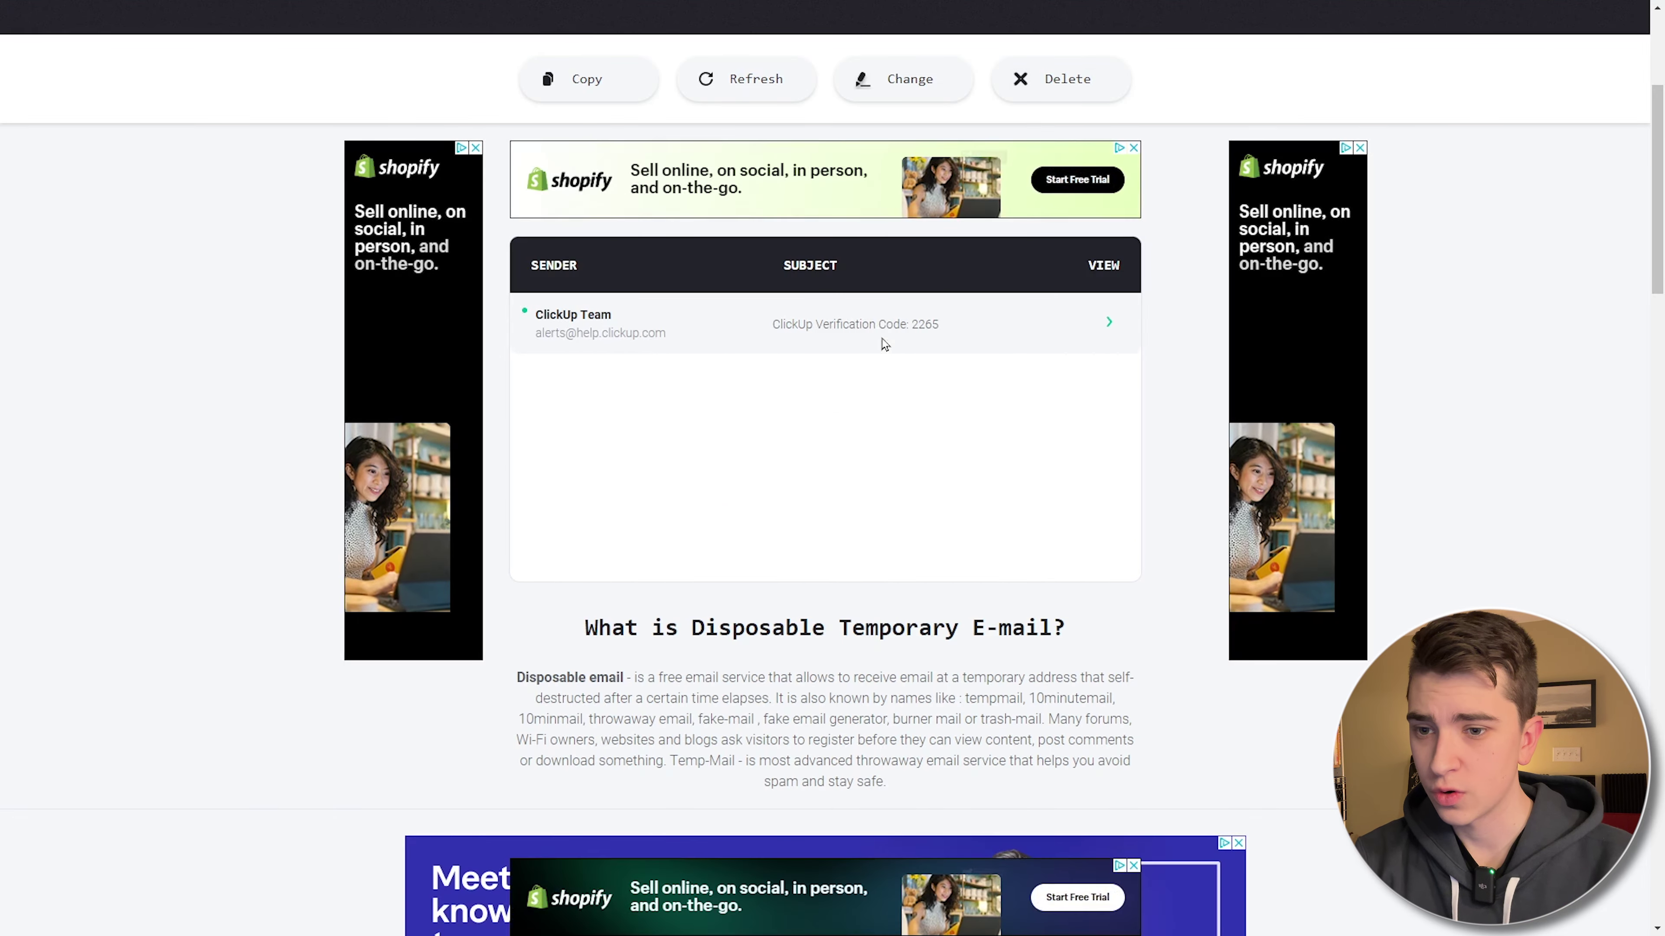
key("ctrl+shift+Tab")
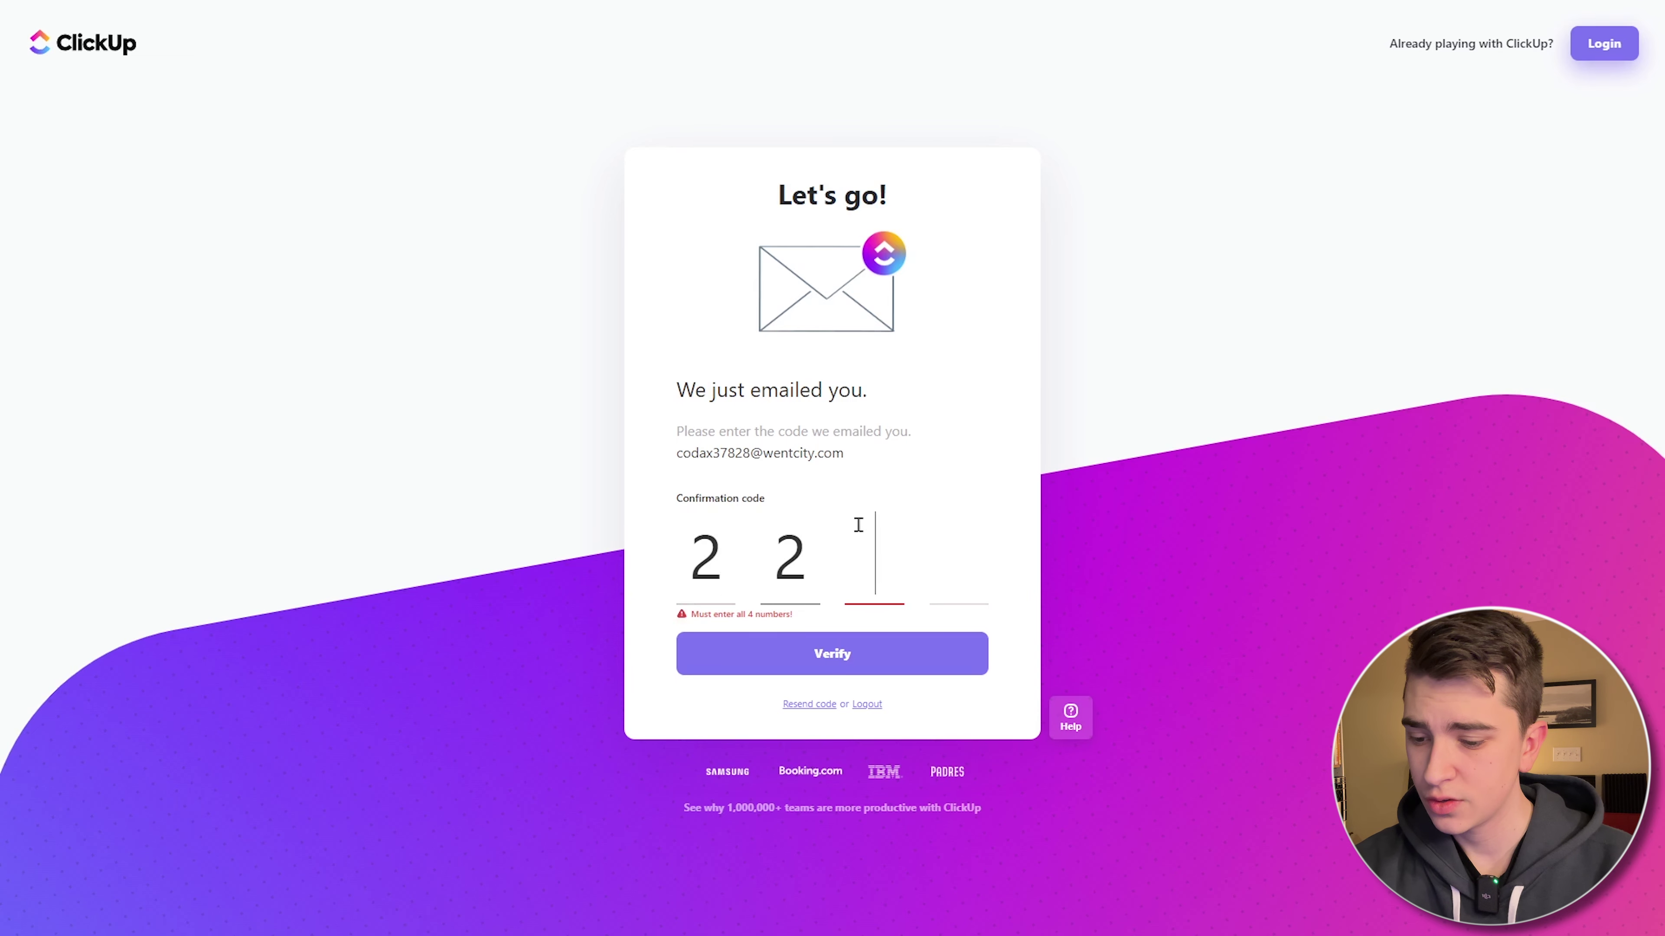
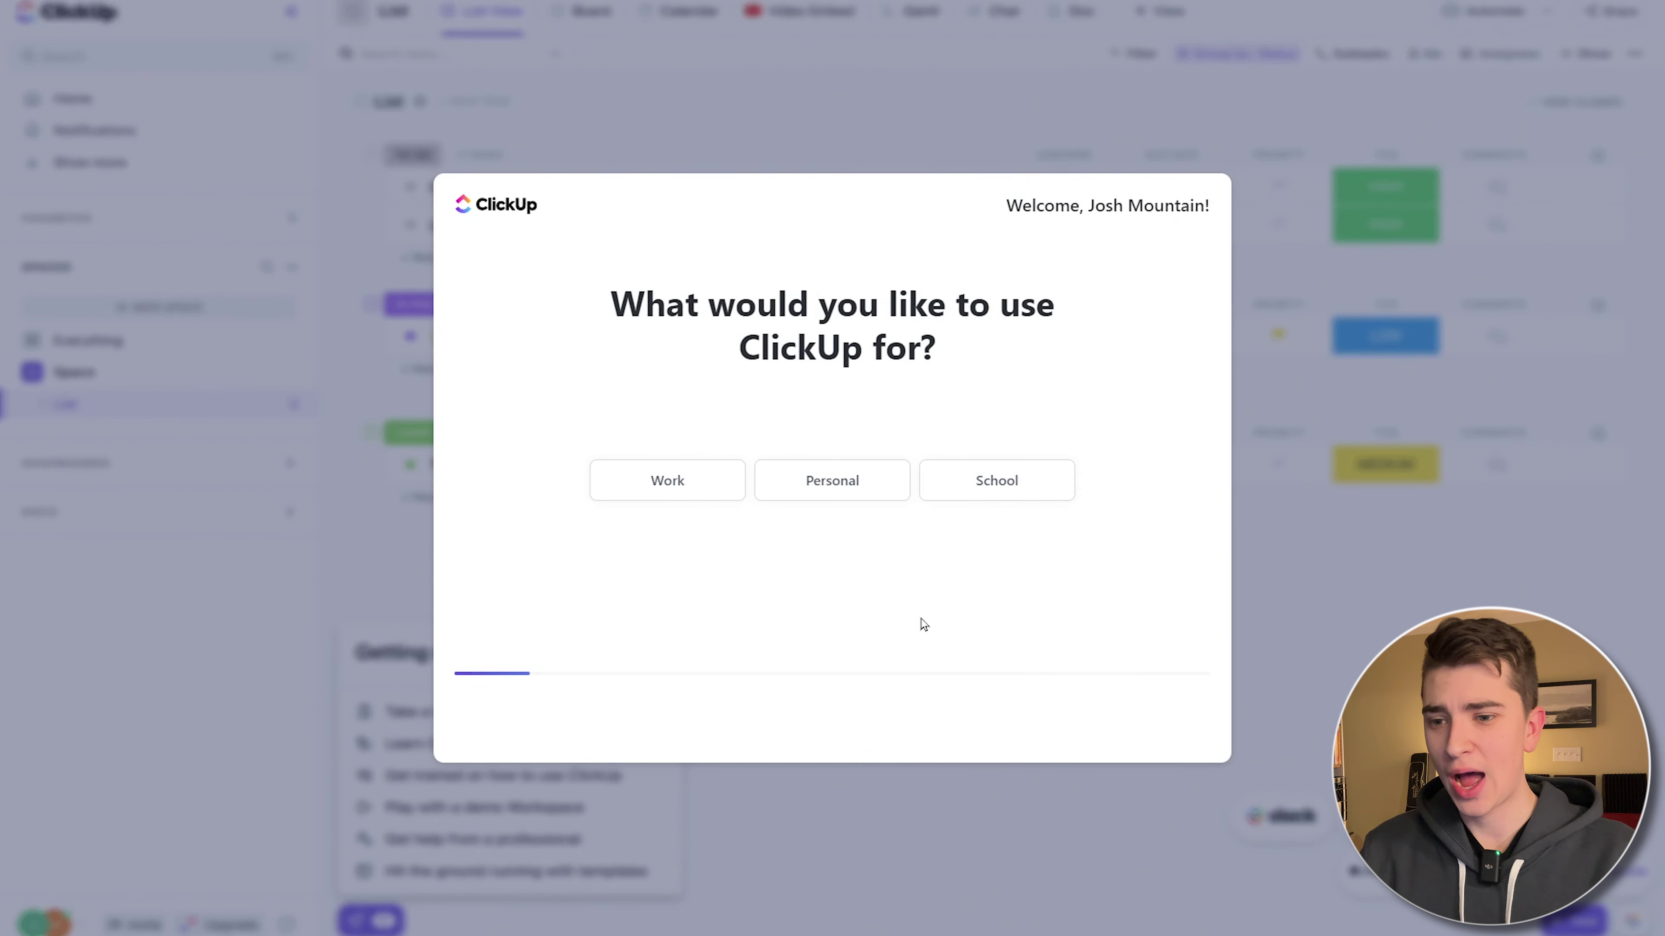
- Answer onboarding with Personal use, Just me, IT solution, and Other/LinkedIn as referral
left_click(846, 480)
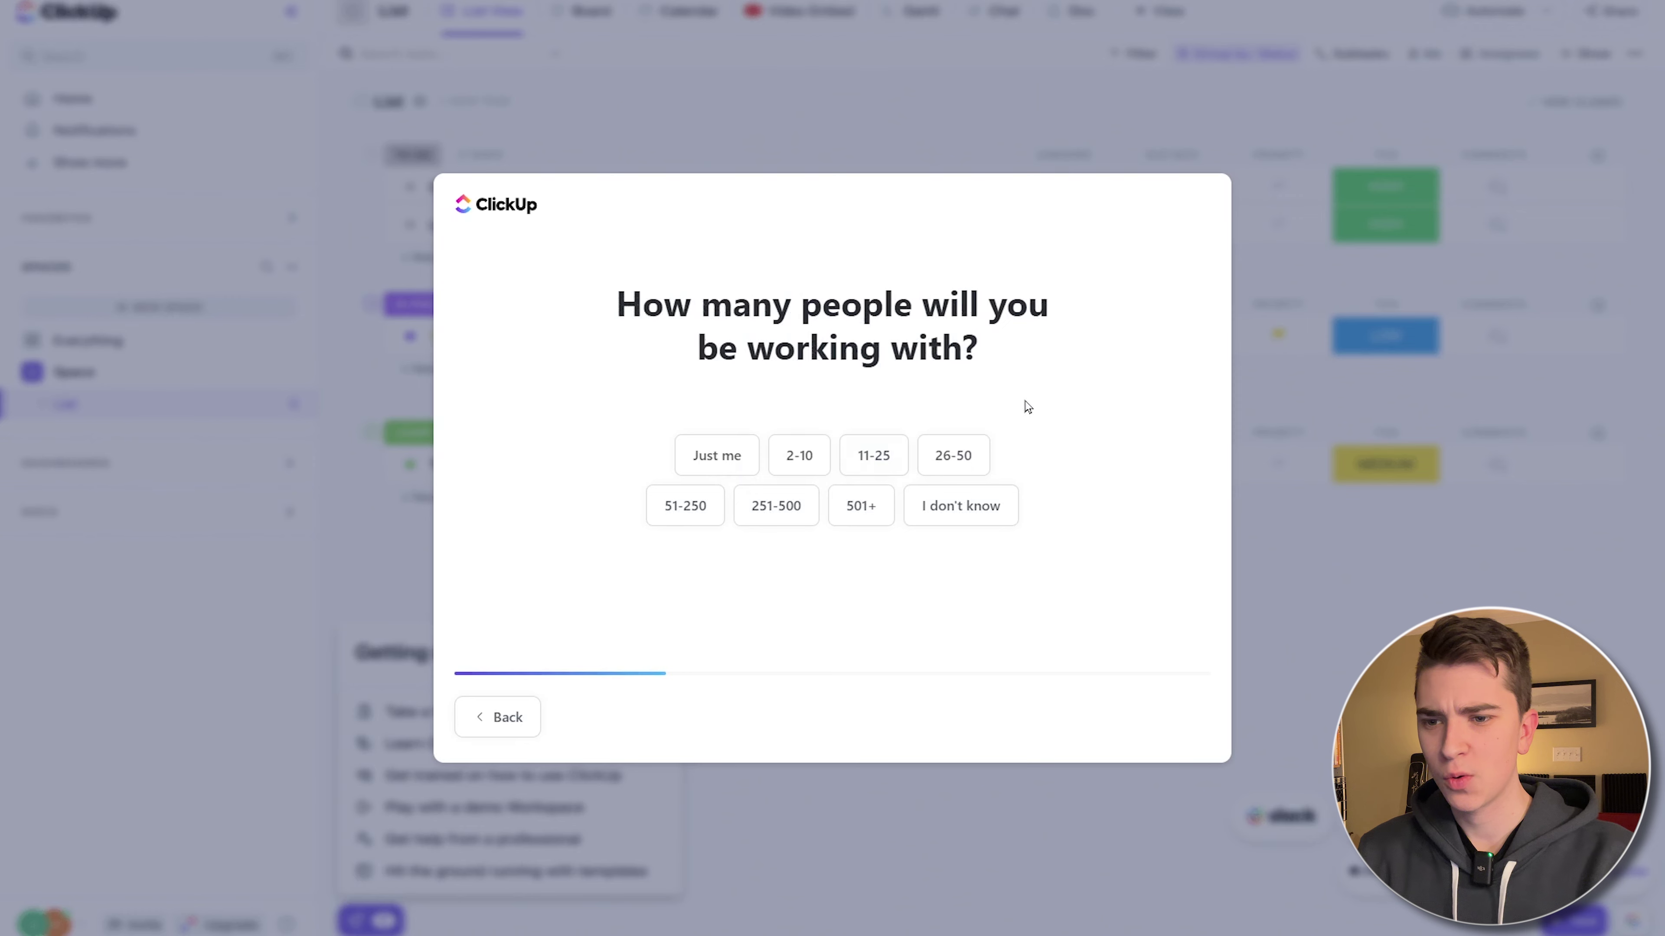
left_click(732, 463)
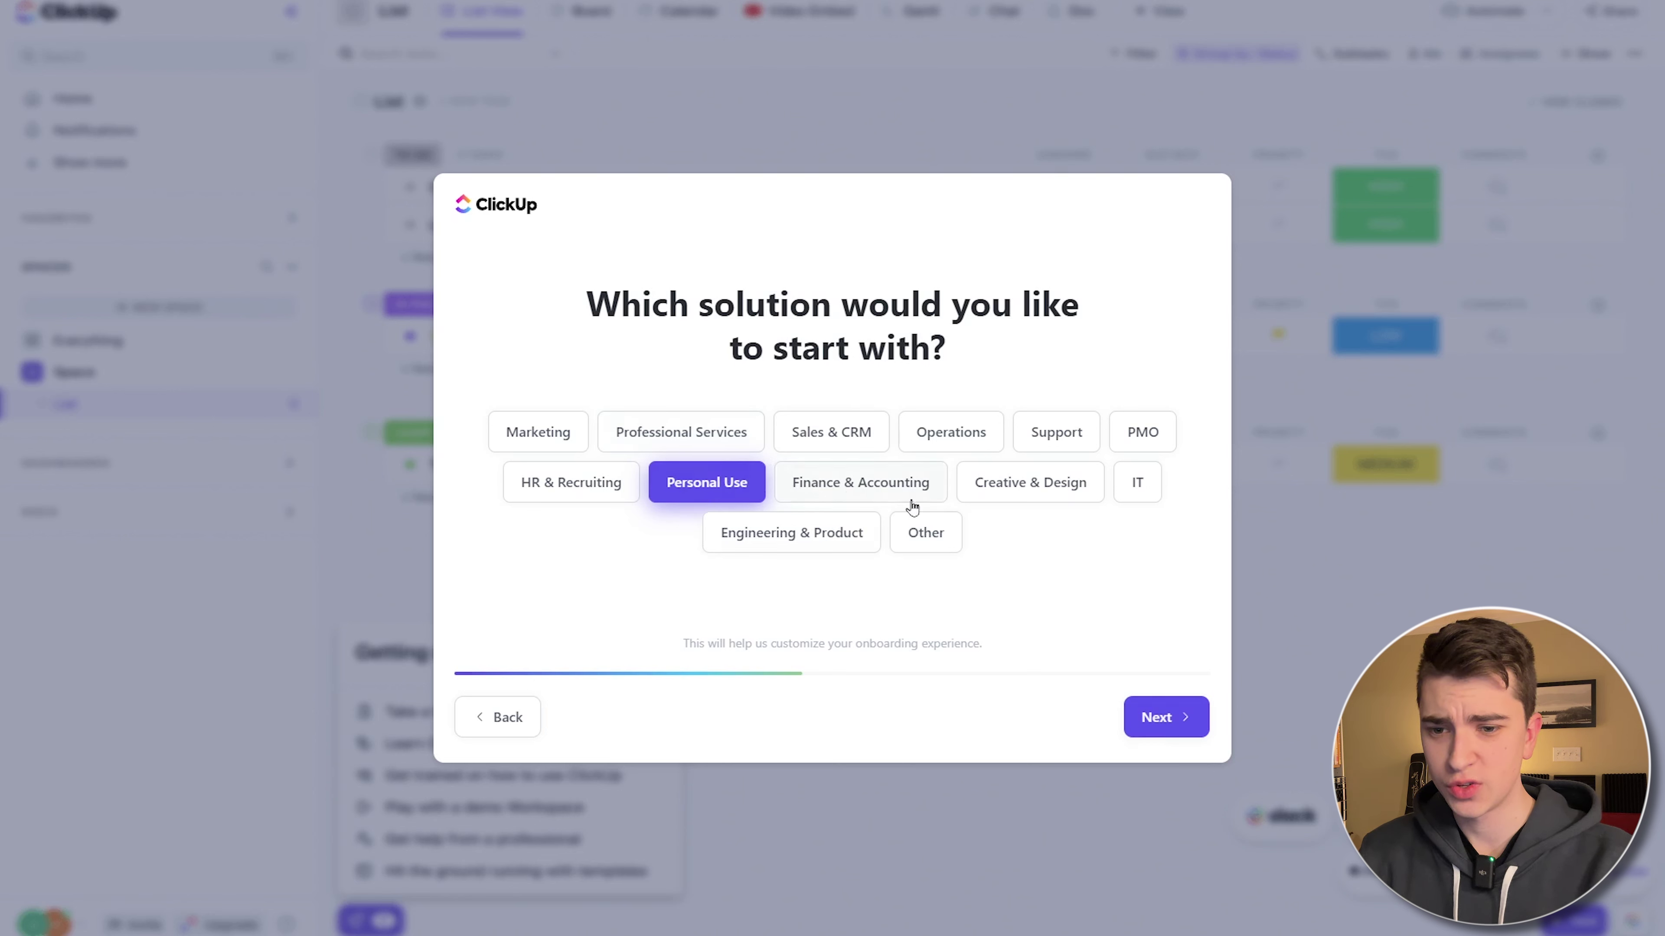
left_click(1138, 485)
left_click(918, 535)
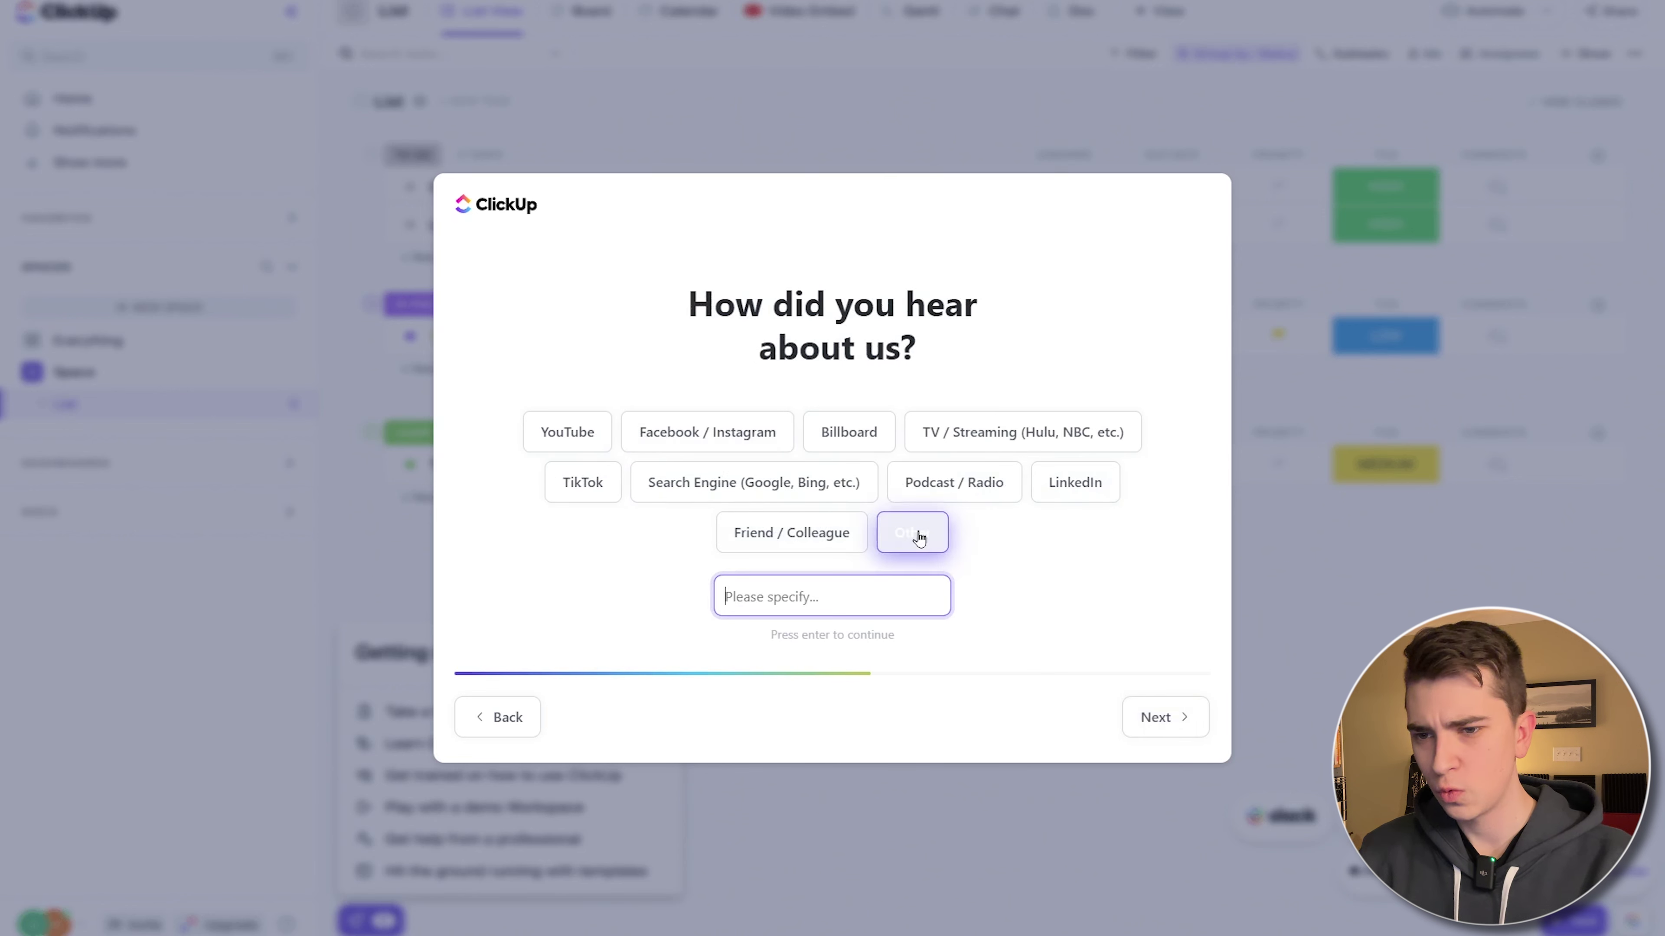
left_click(1060, 489)
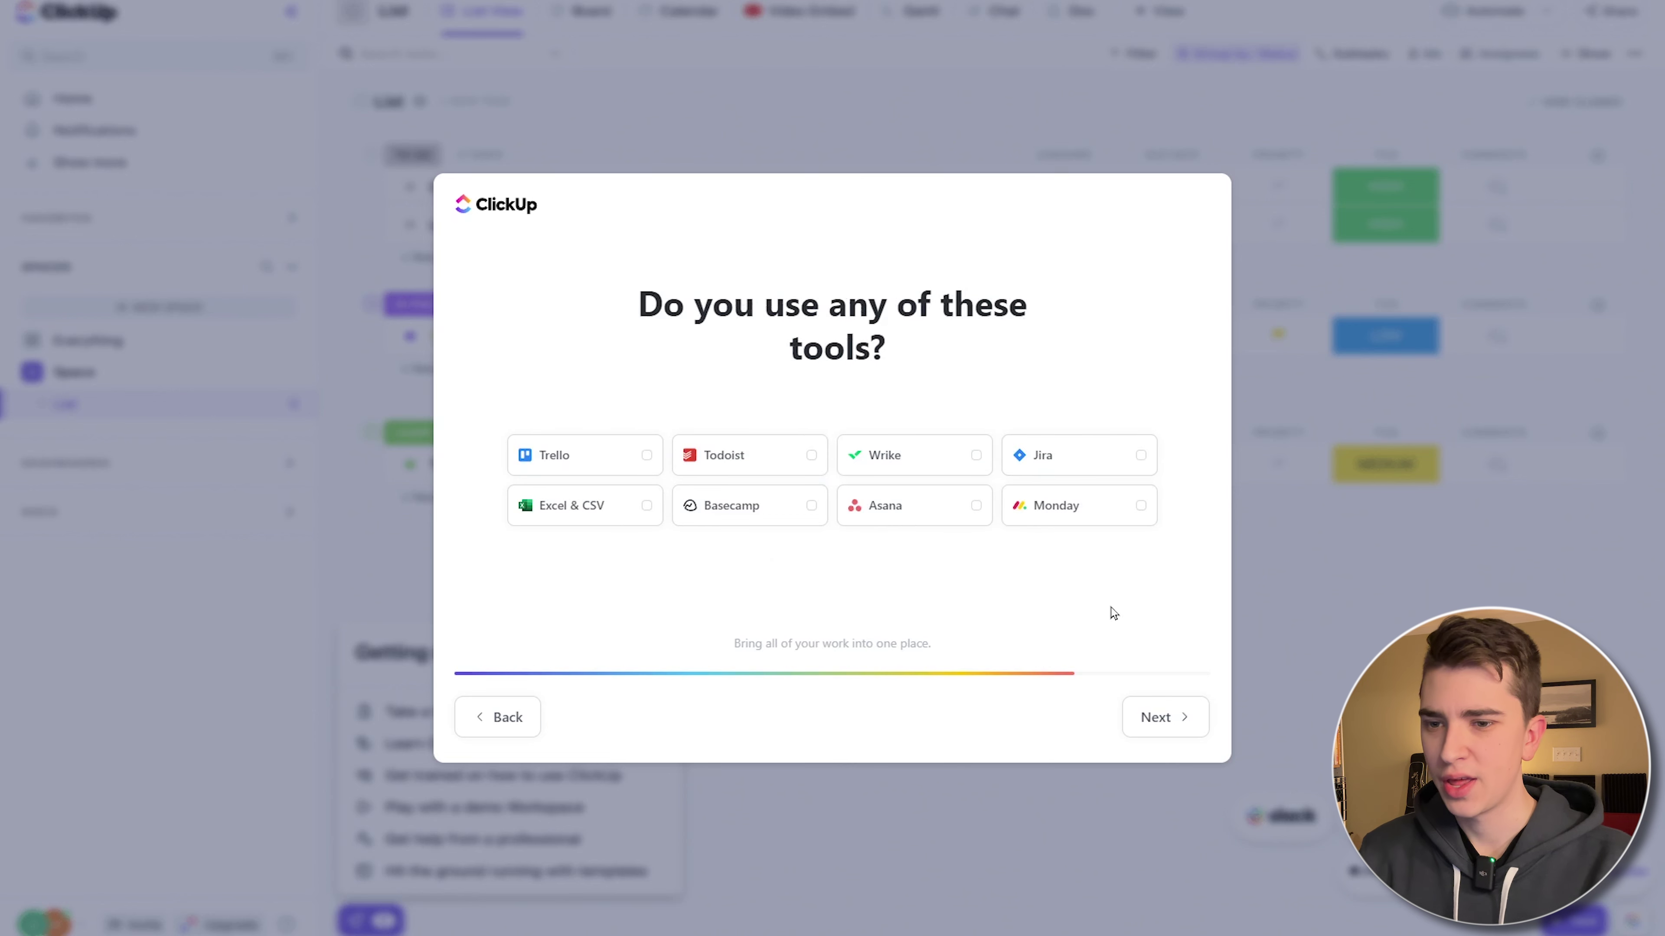
- Tick Trello and all the other listed tools as already in use
left_click(586, 452)
left_click(610, 505)
left_click(794, 518)
left_click(754, 455)
left_click(912, 458)
left_click(918, 510)
left_click(1075, 458)
left_click(1074, 505)
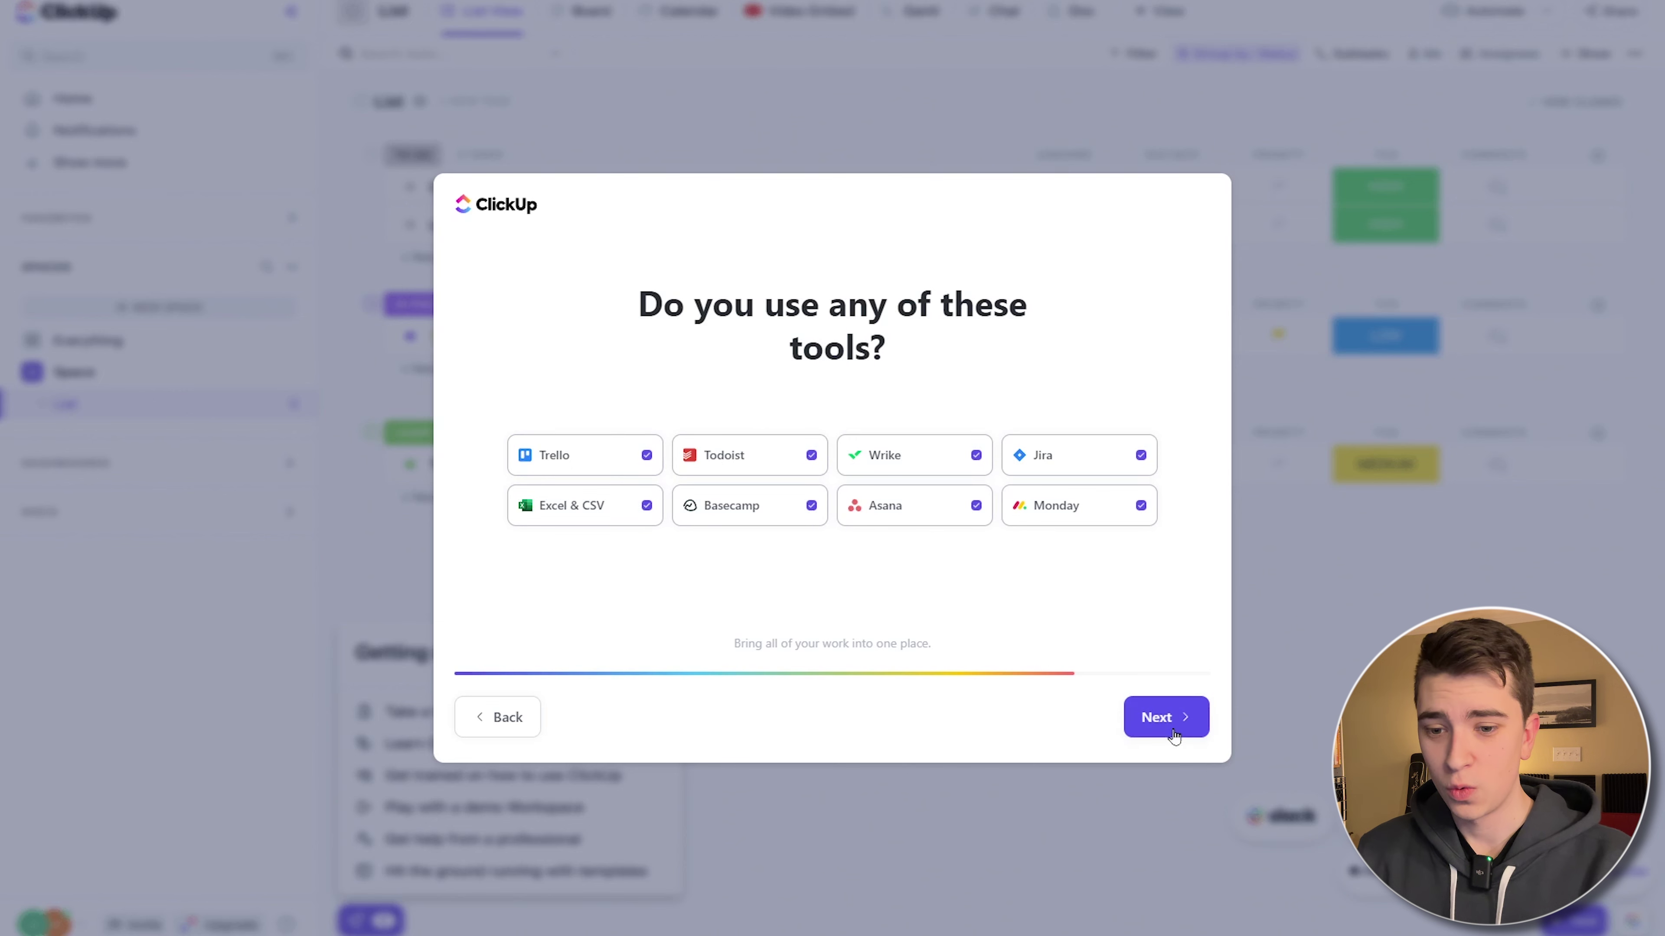
- Name the workspace 'Josh Workspace' and finish setup
left_click(1167, 718)
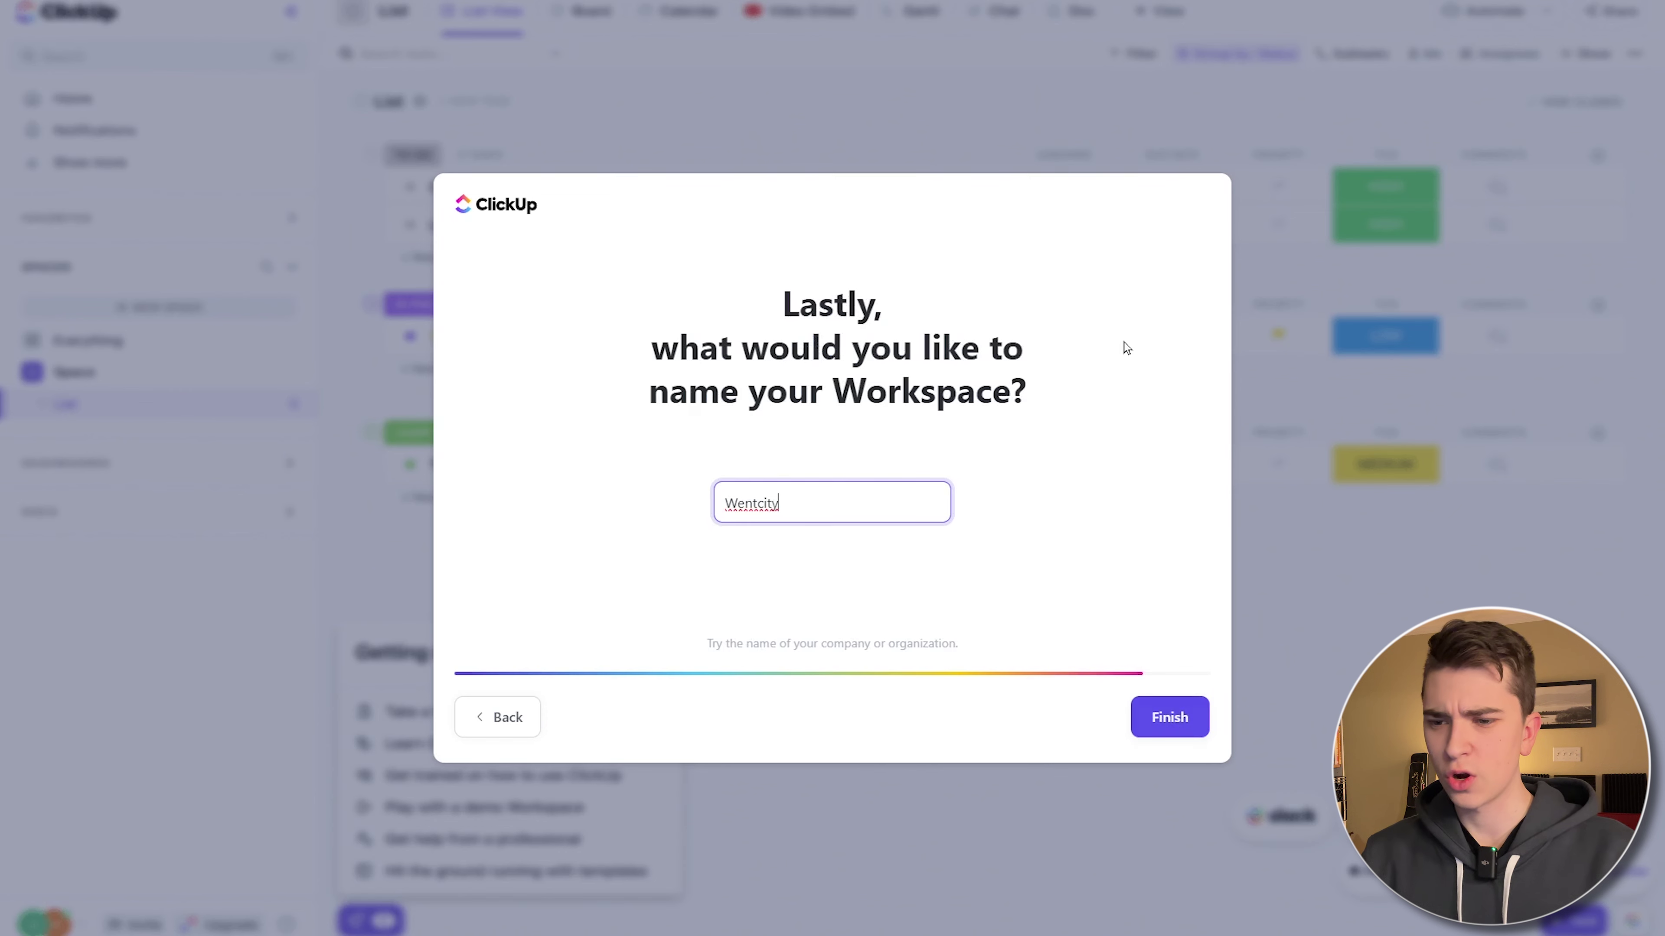
key("ctrl+a")
type("Josh")
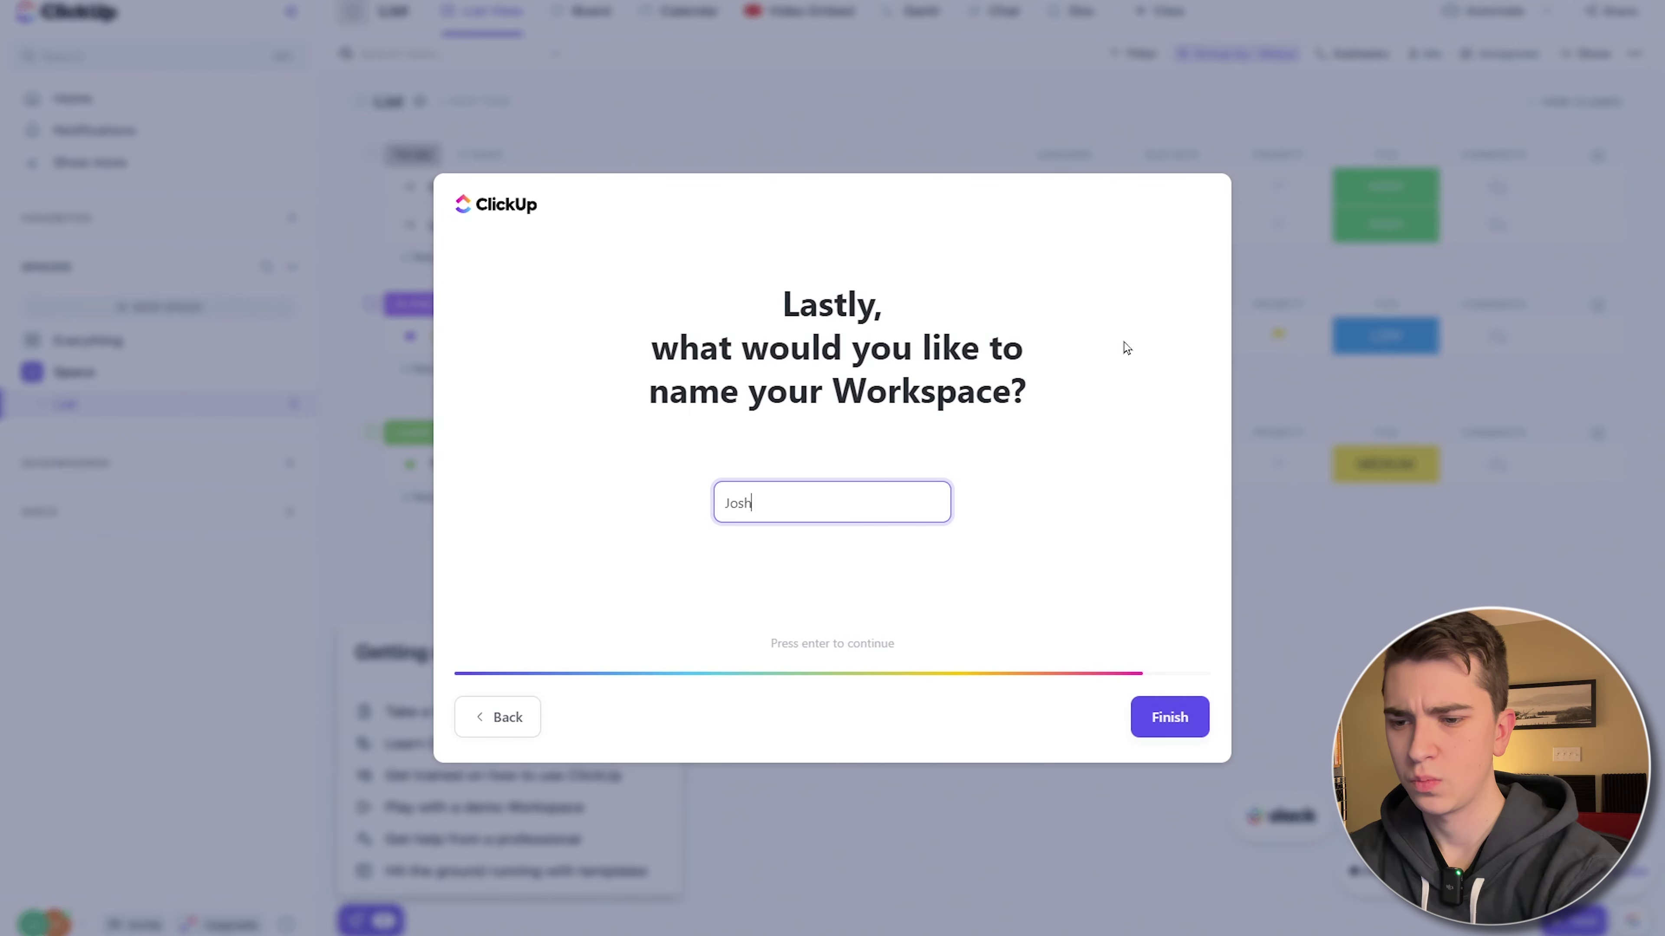
type(" Workspace")
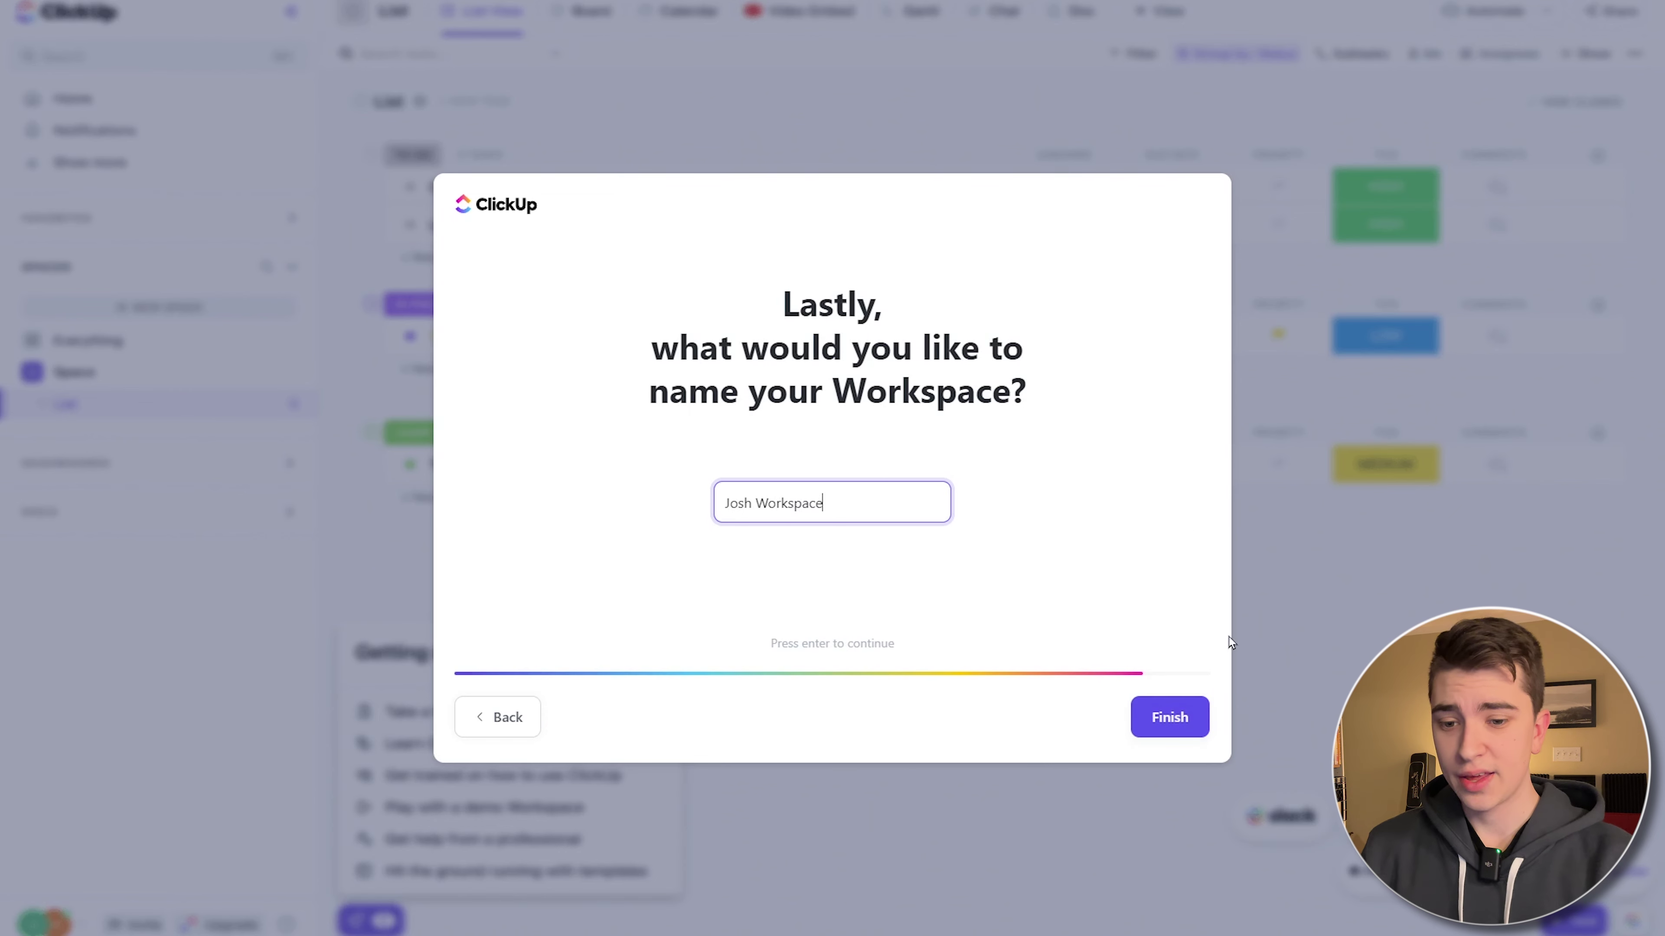
left_click(1173, 719)
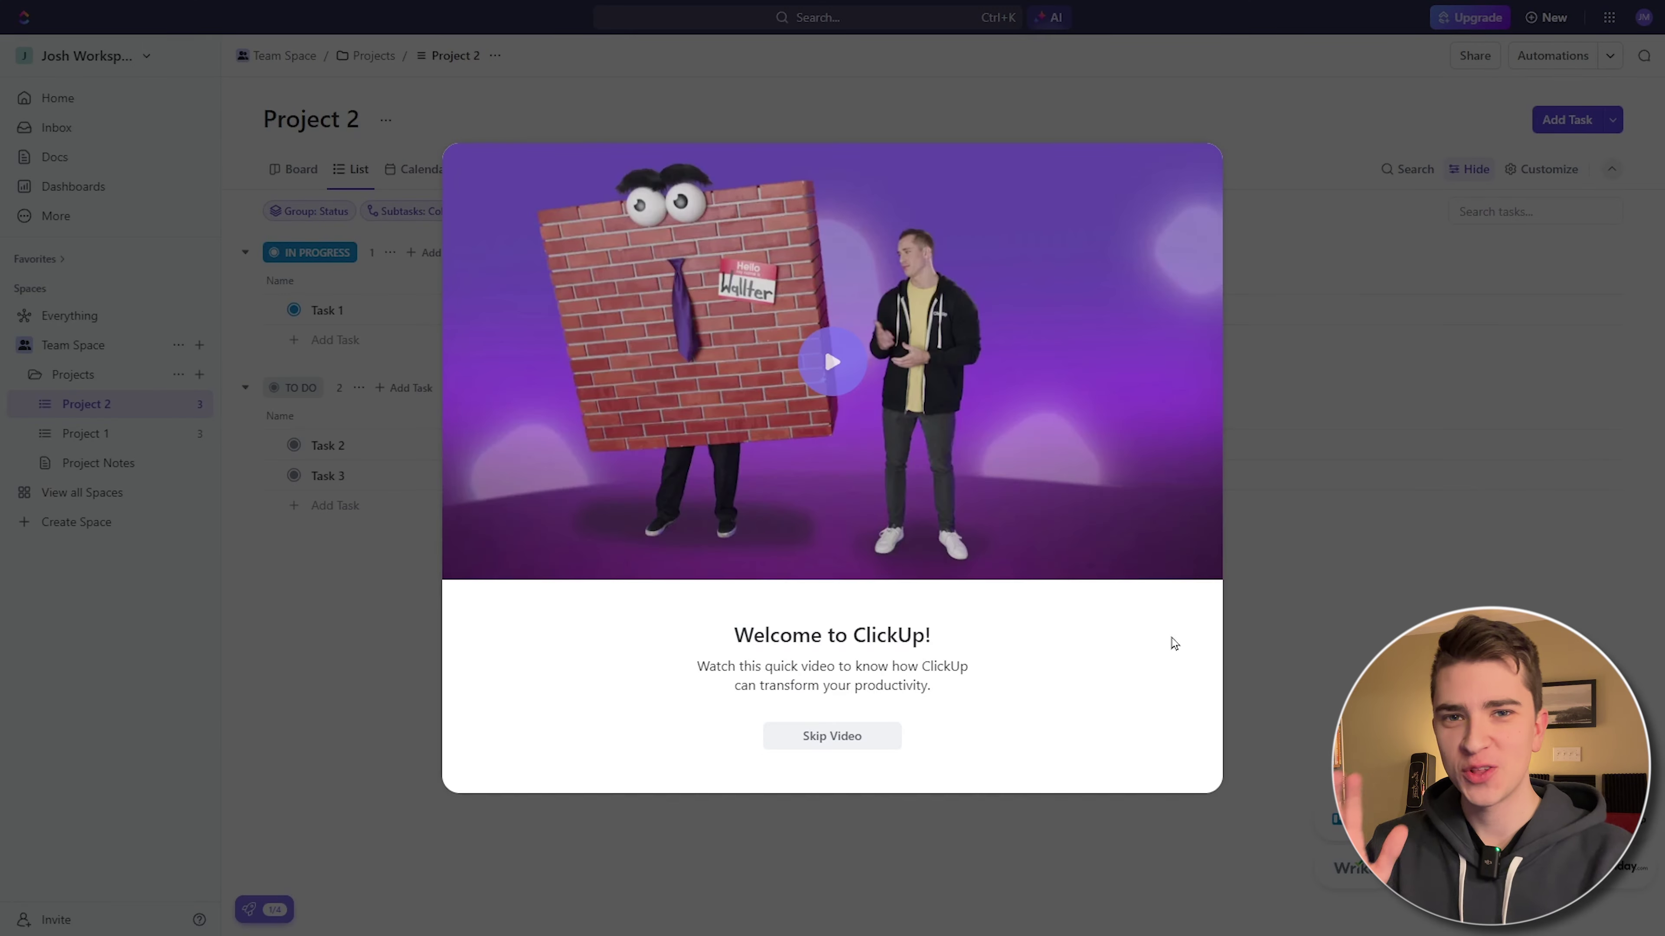
- Skip the 'Welcome to ClickUp!' video to reveal the Project 2 task list
left_click(827, 737)
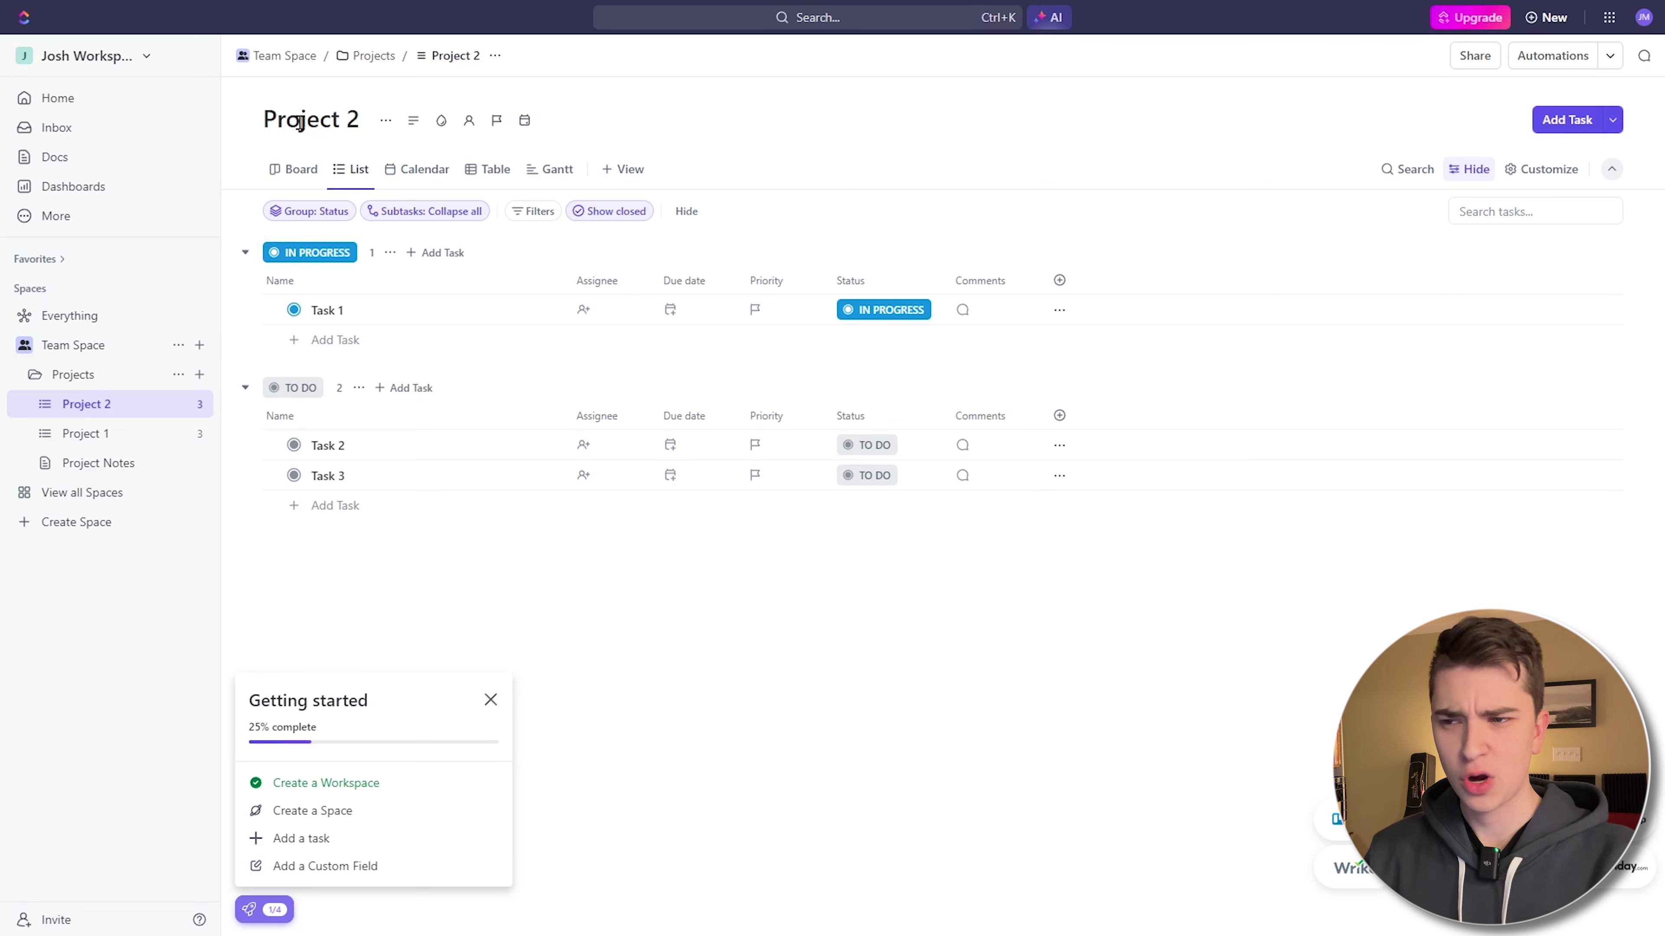
- Edit the list title, replacing '2' with 'Josh' to make it Project Josh
left_click(353, 118)
key("BackSpace")
key("BackSpace")
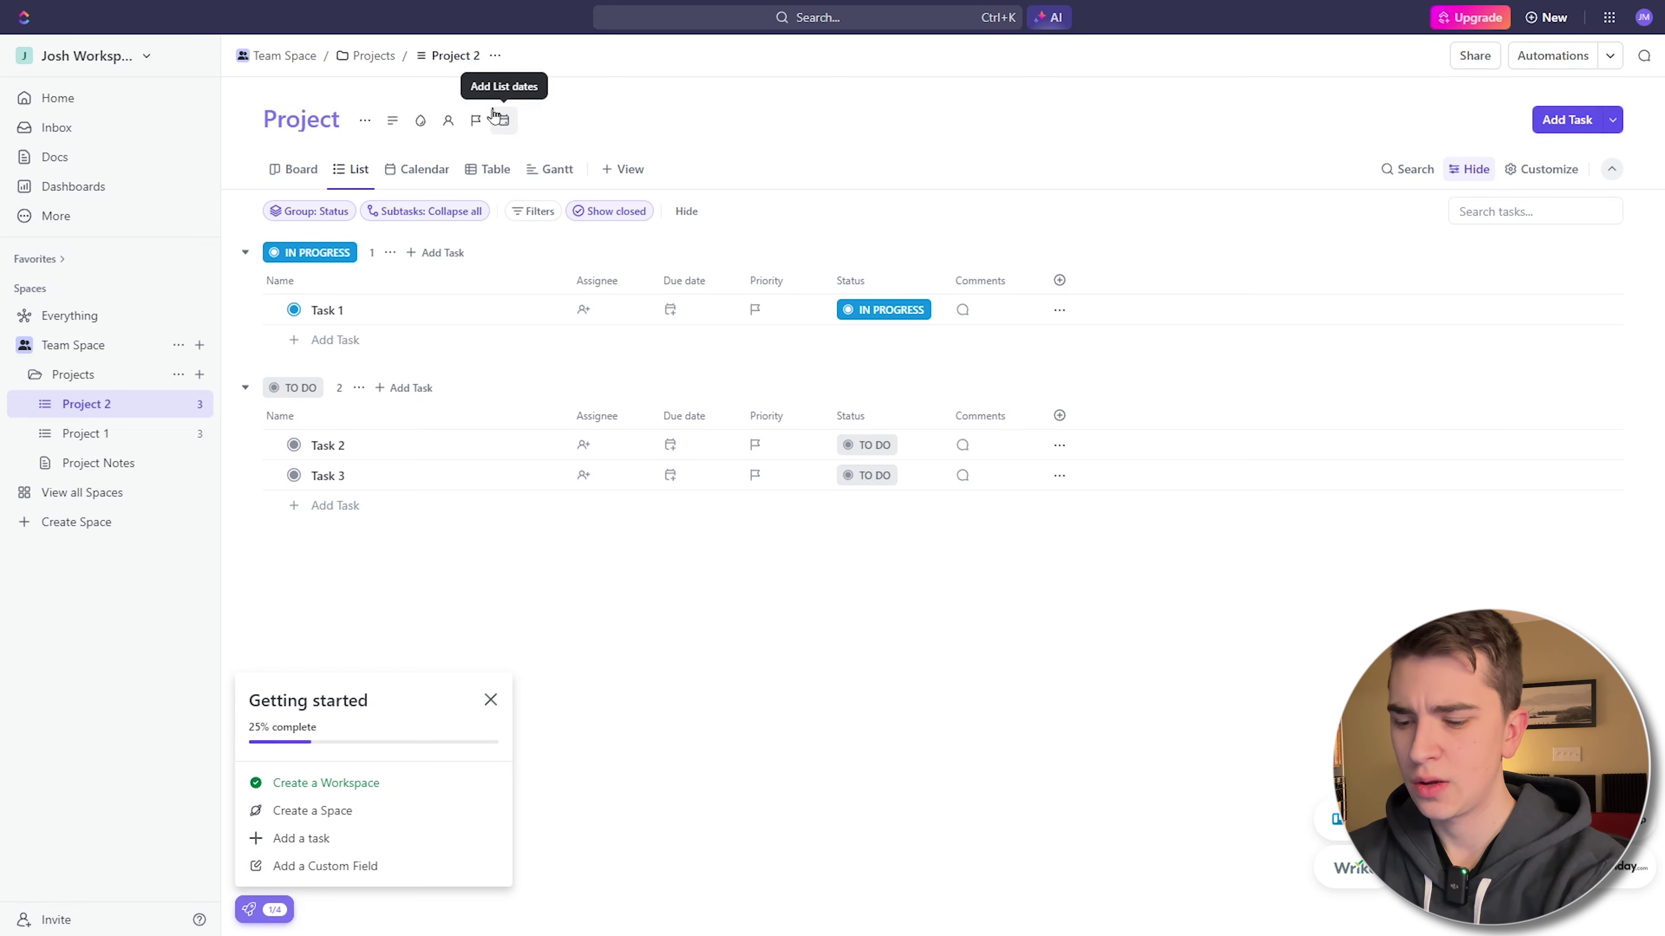
type("Josh")
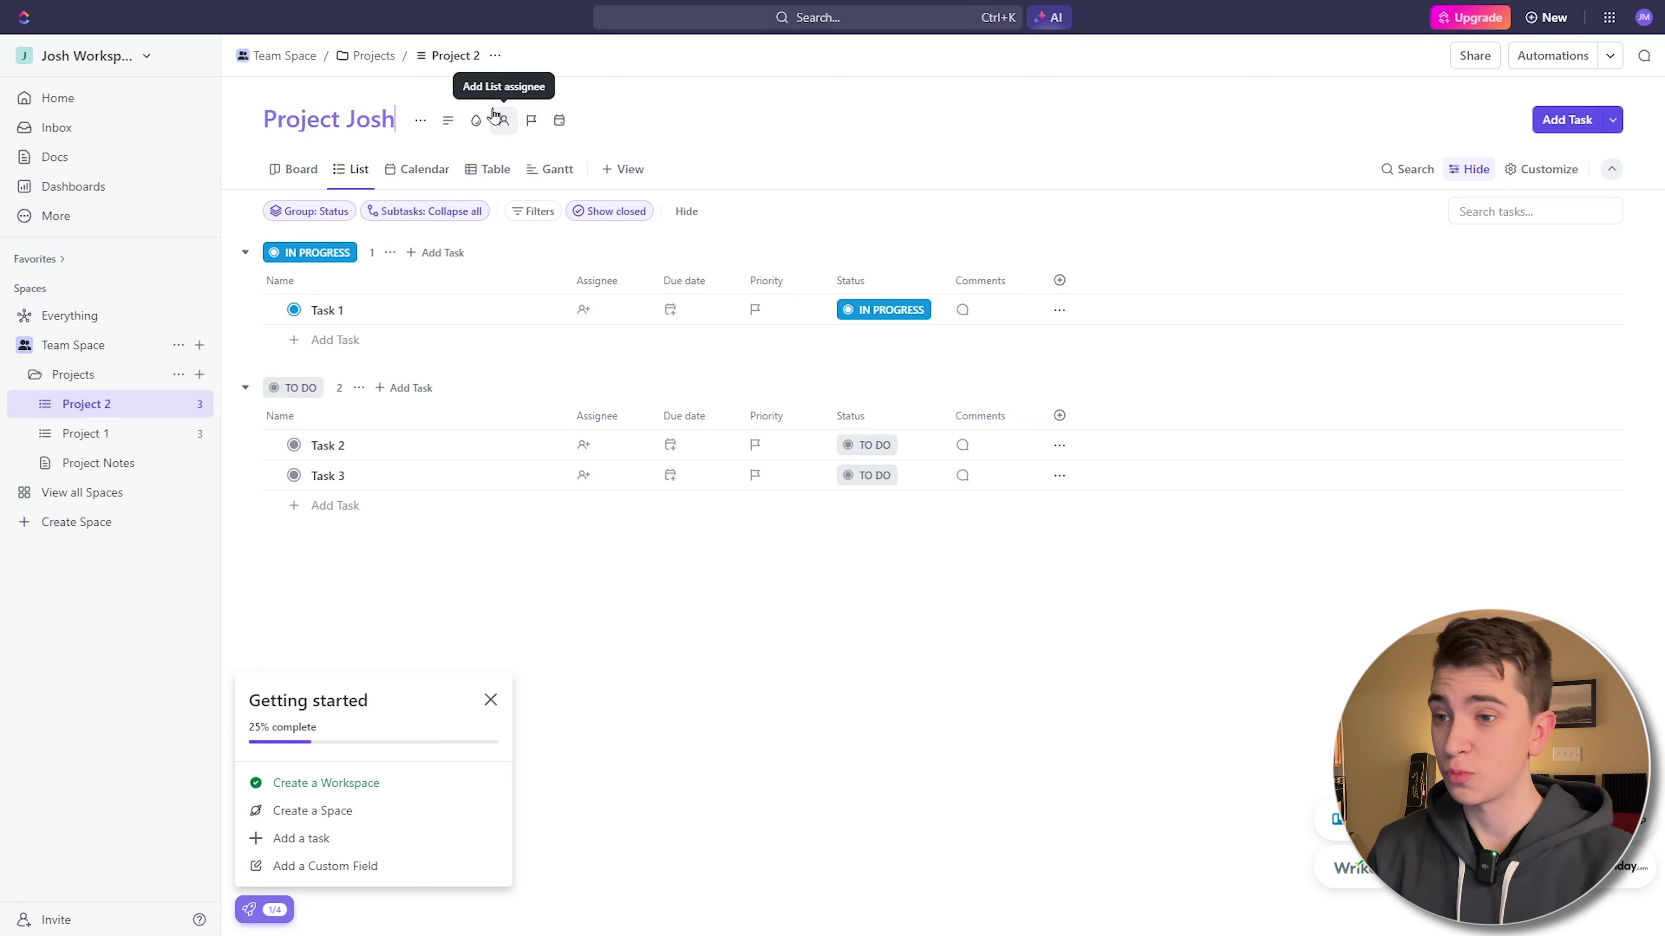
left_click(420, 124)
left_click(420, 125)
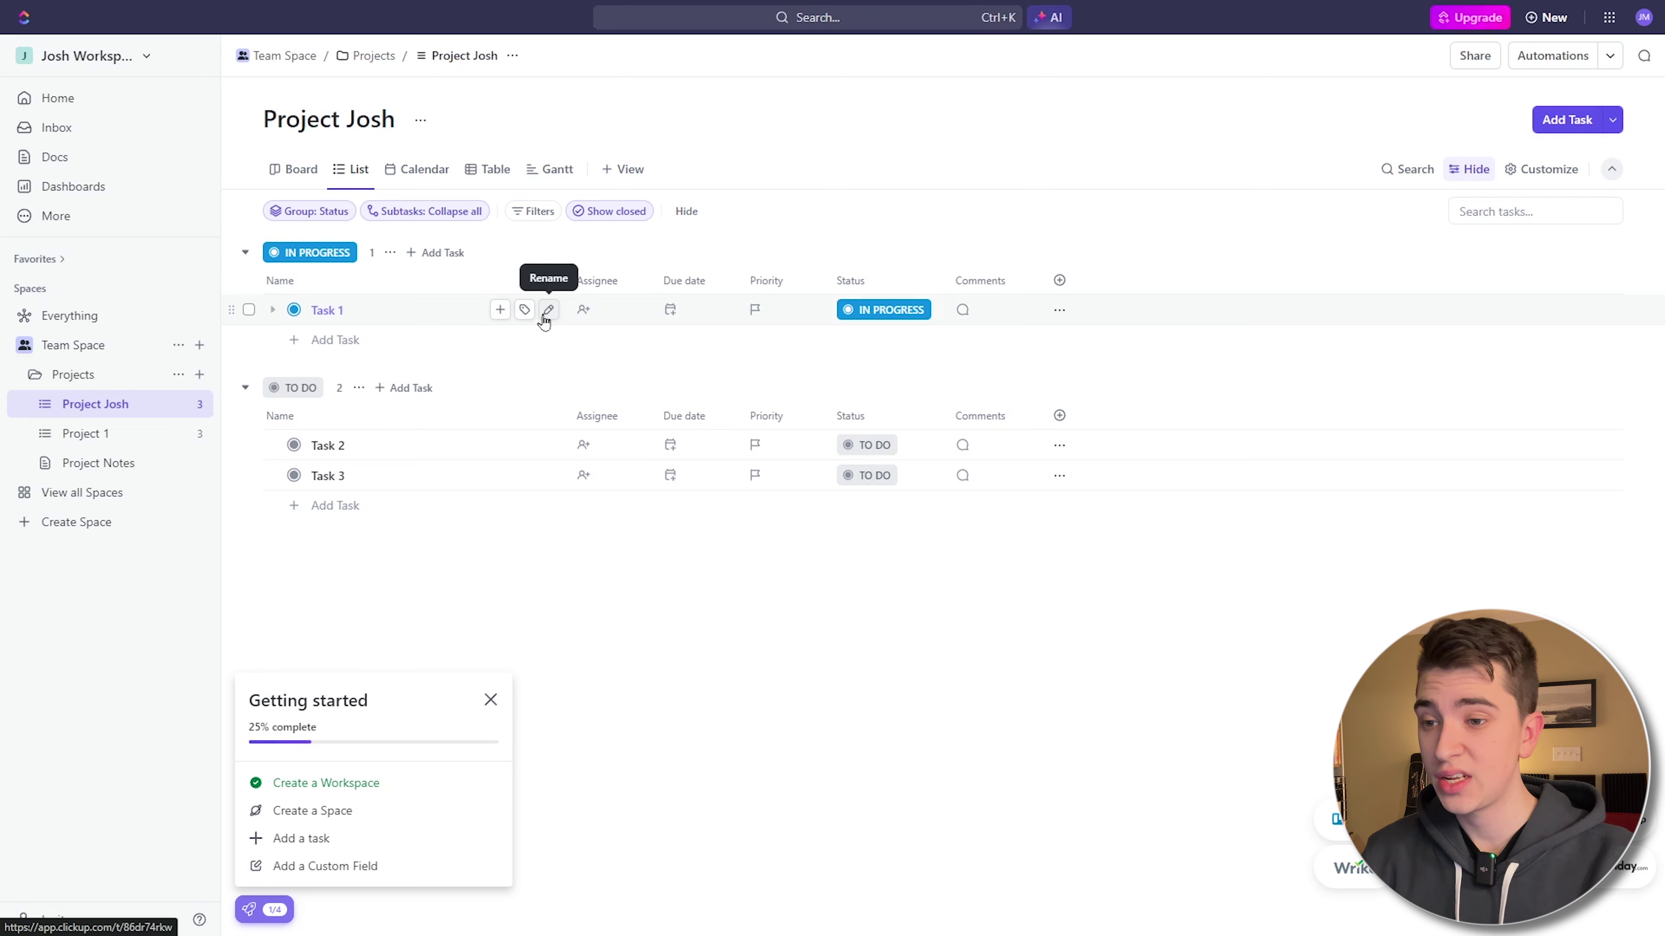
- Assign Task 1 to yourself (Me) and bring up its due date calendar
left_click(604, 320)
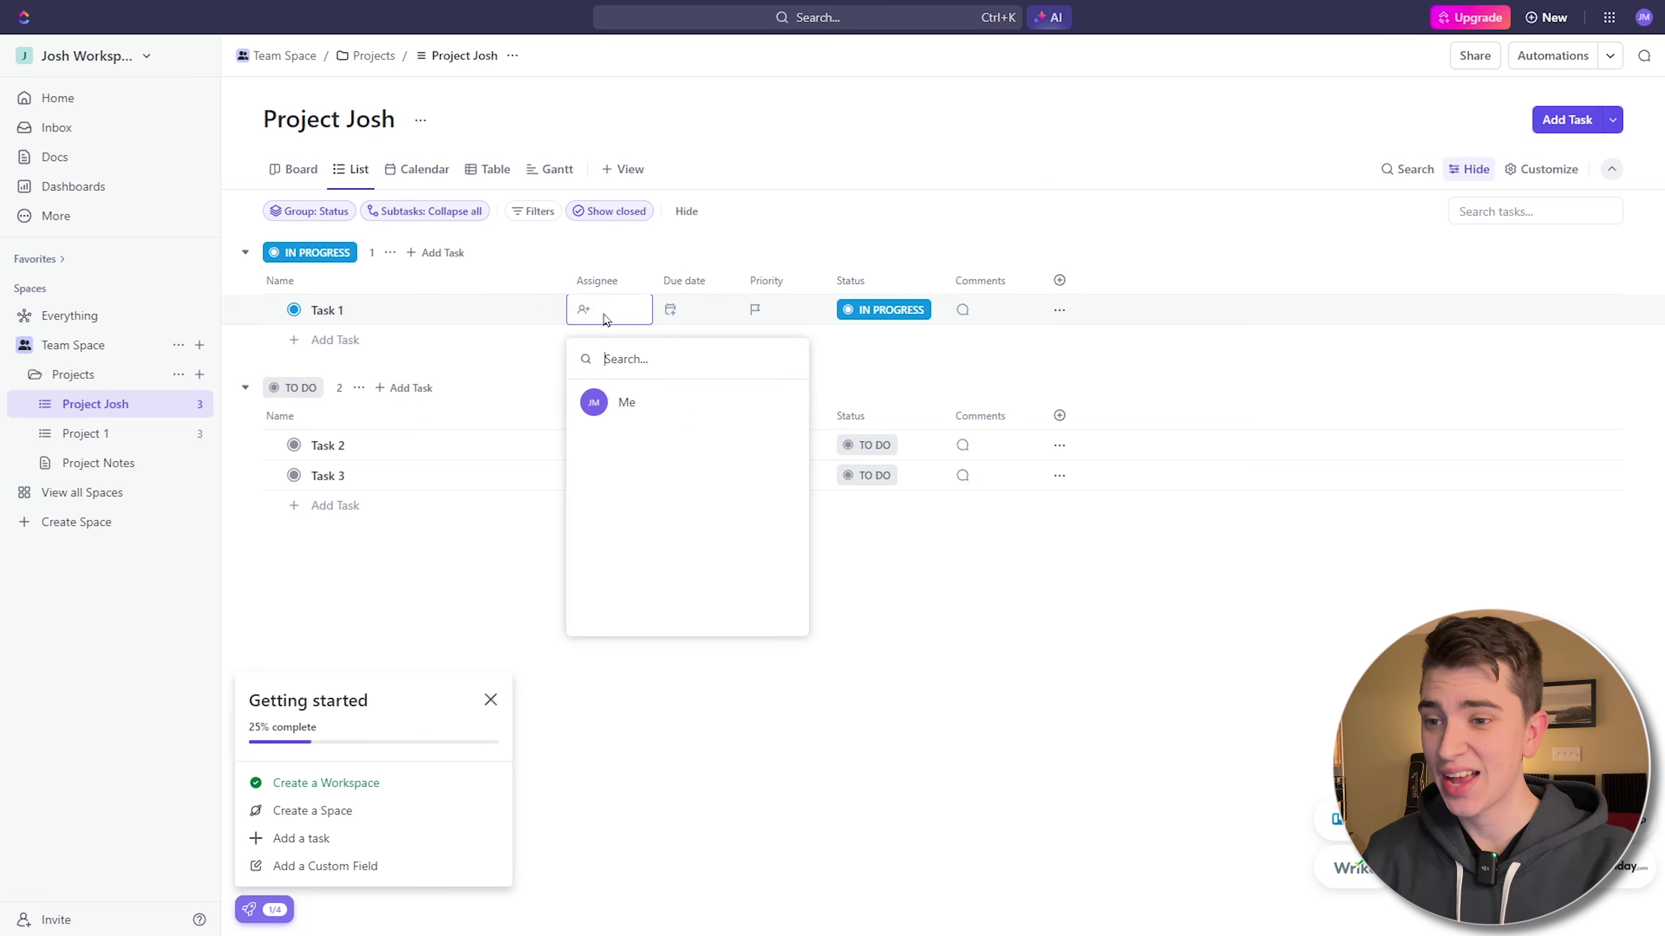
left_click(629, 403)
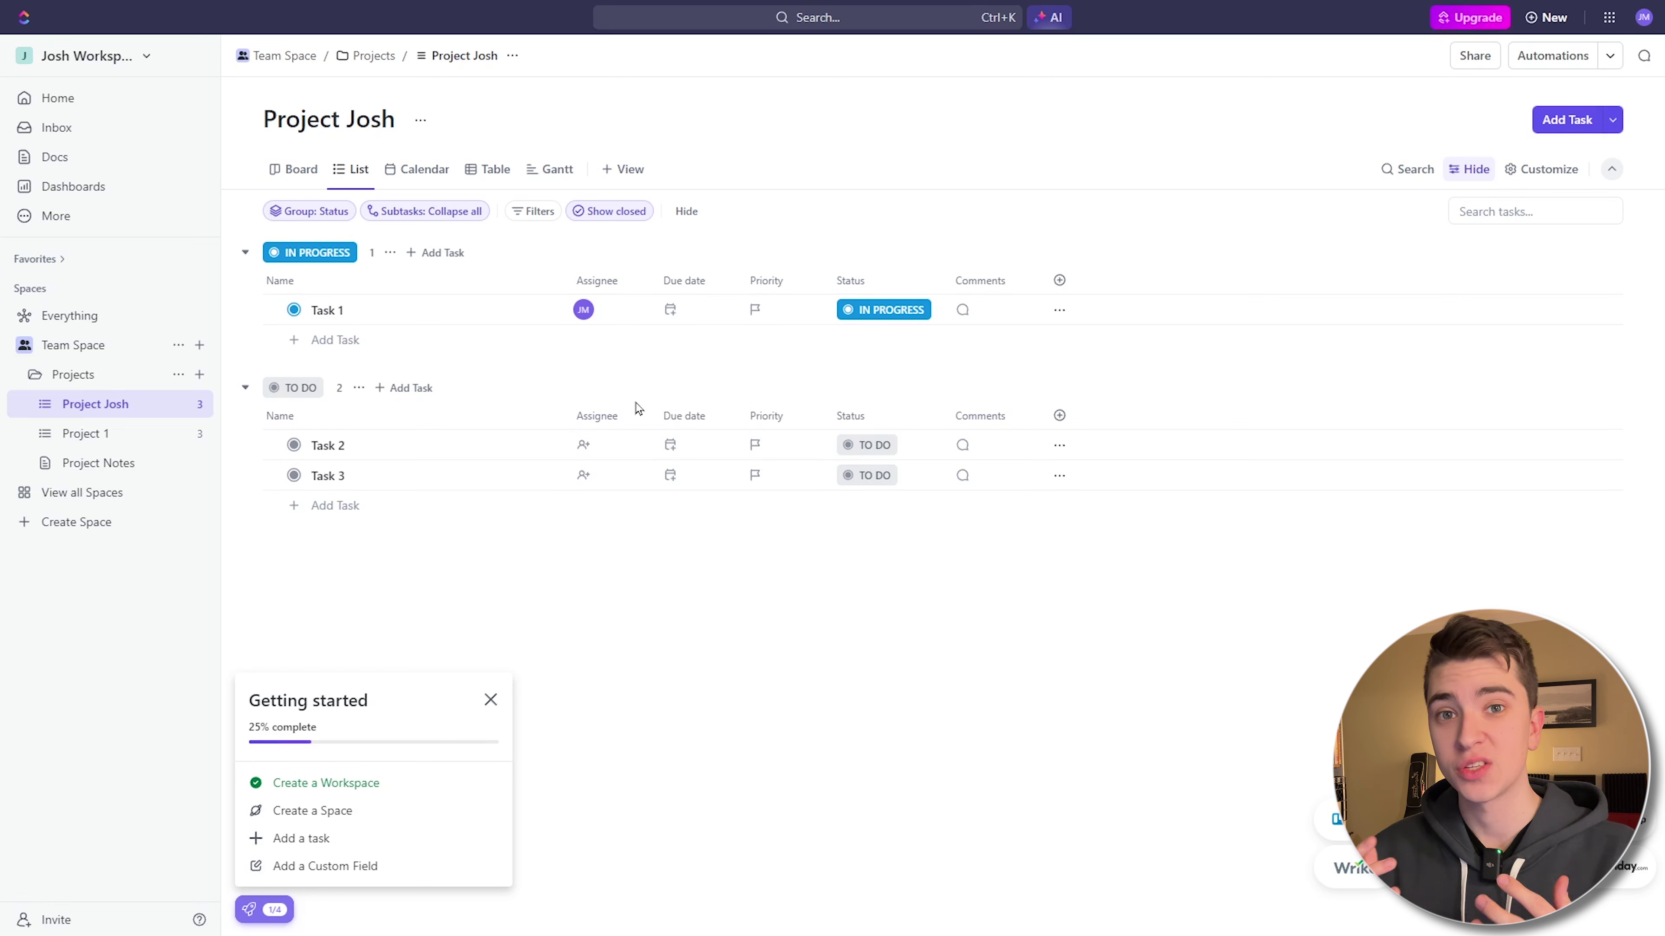
left_click(672, 313)
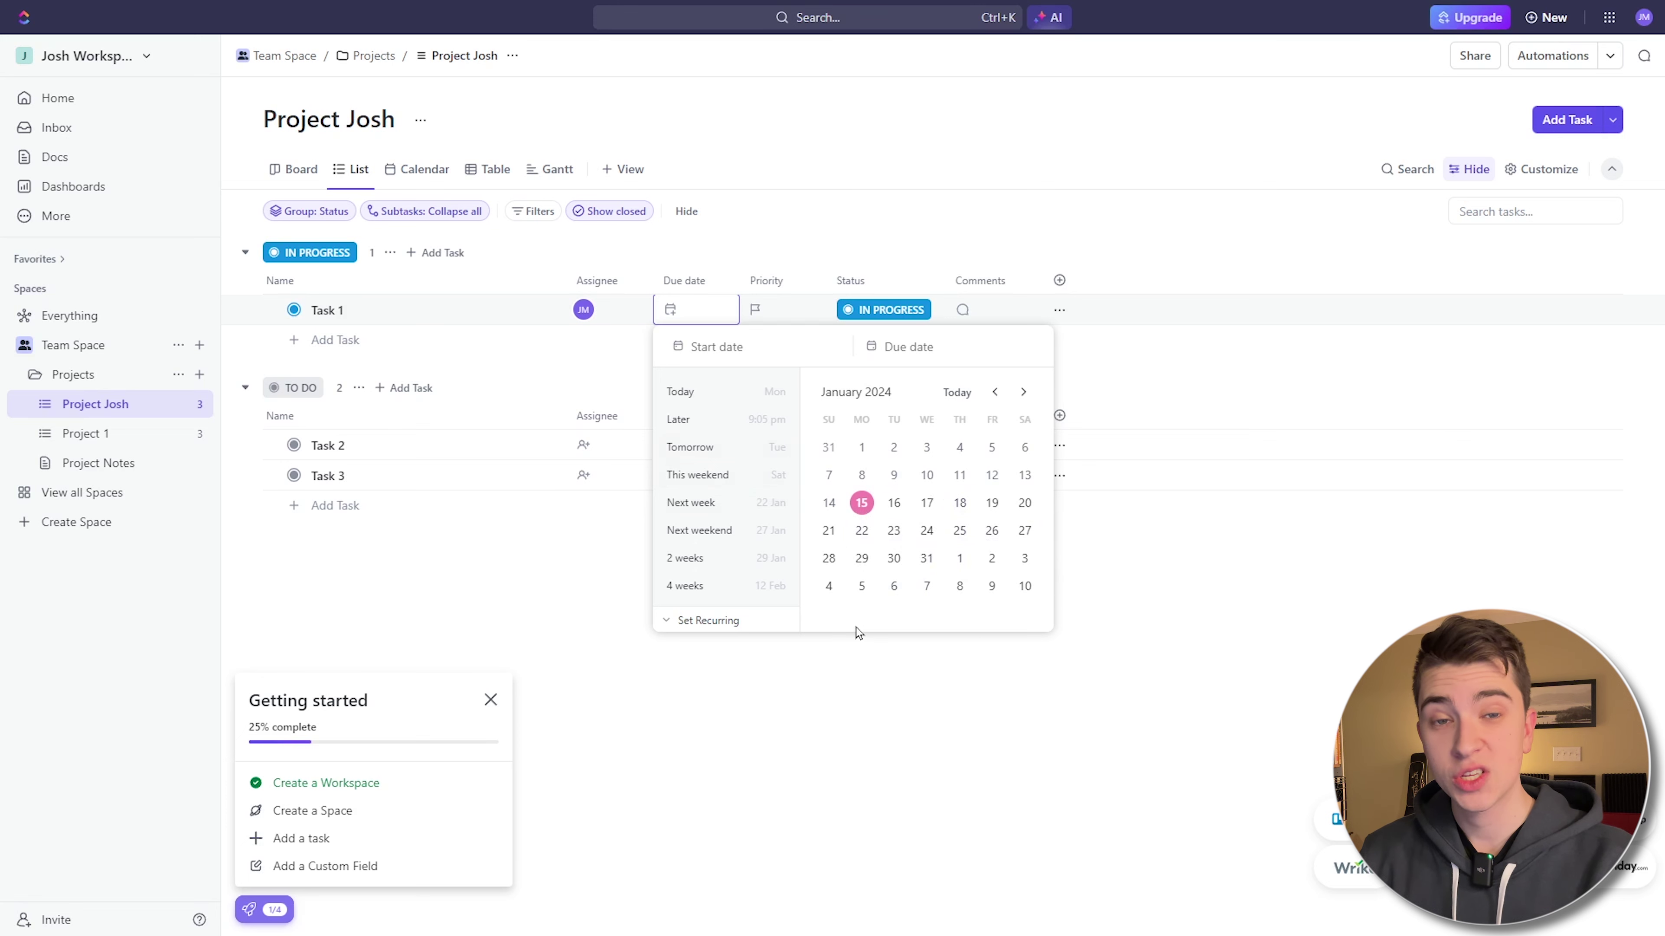
- Set Task 1's due date to January 16 at 3:00 pm
left_click(894, 504)
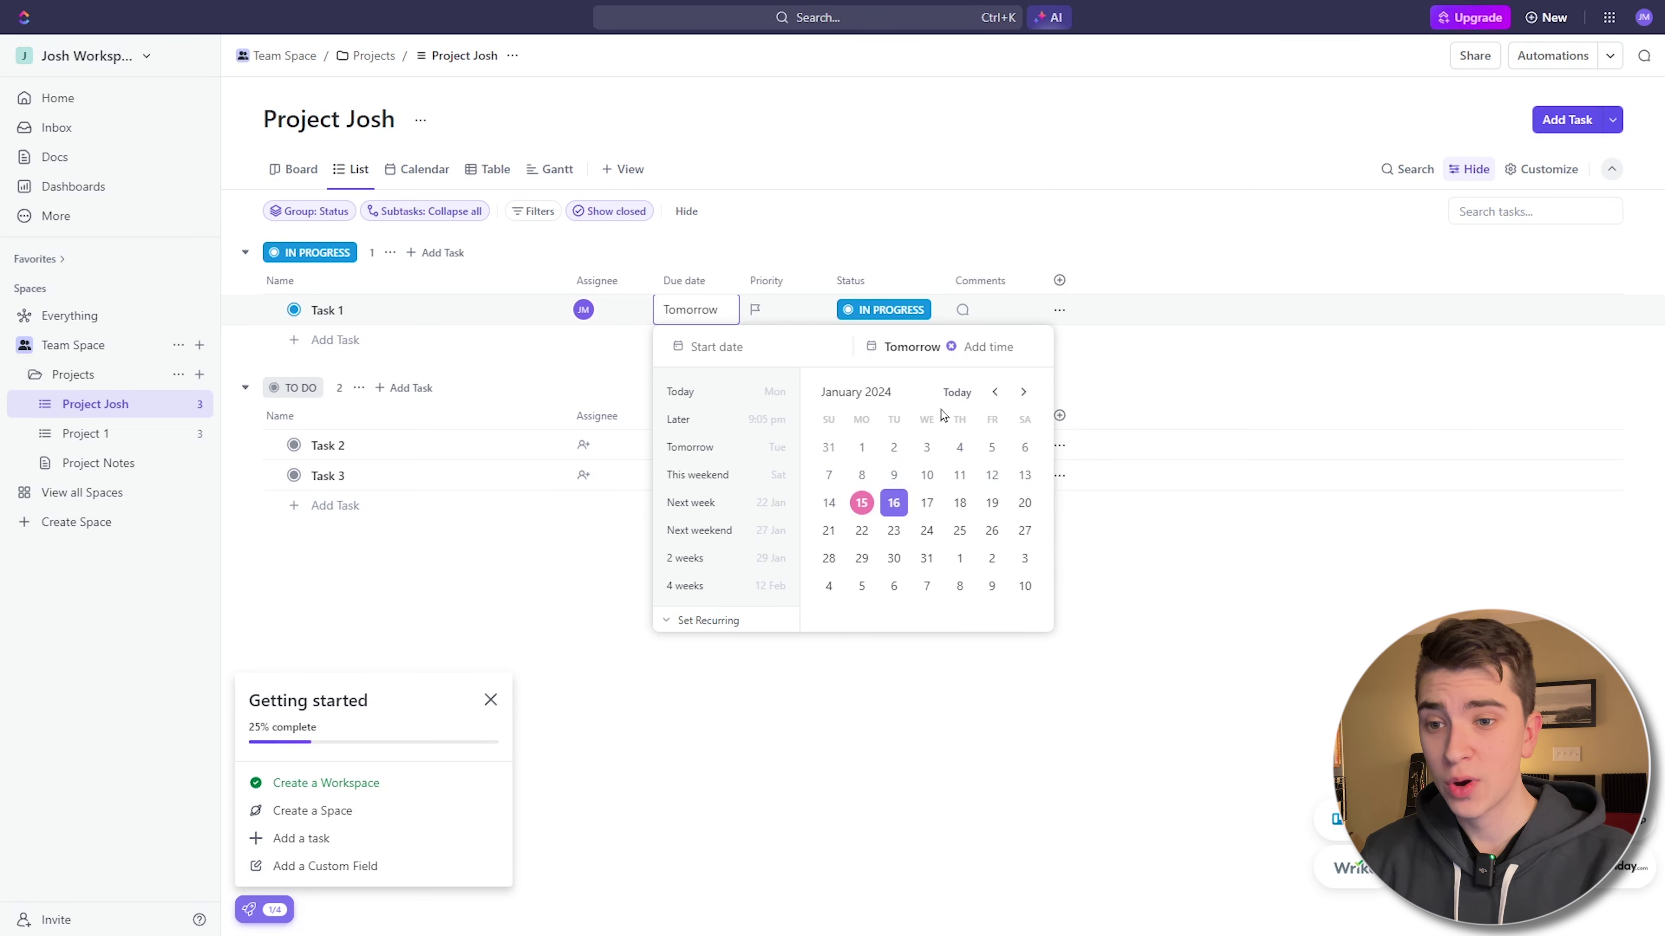
left_click(990, 346)
scroll(1022, 577, "down", 20)
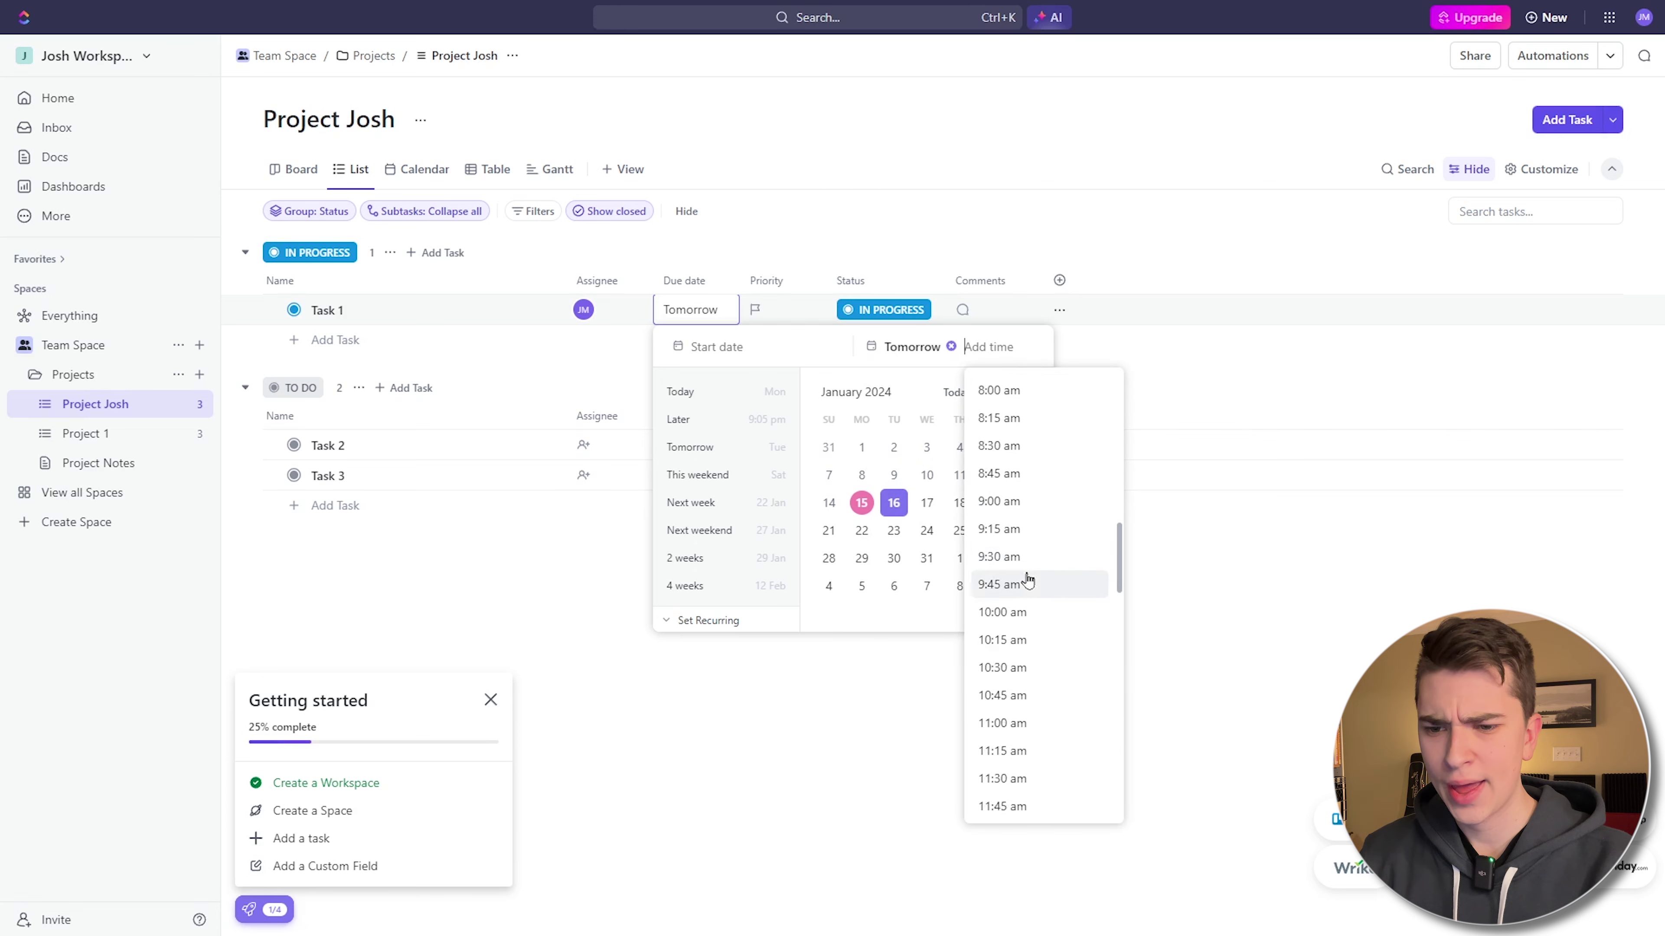
left_click(1023, 453)
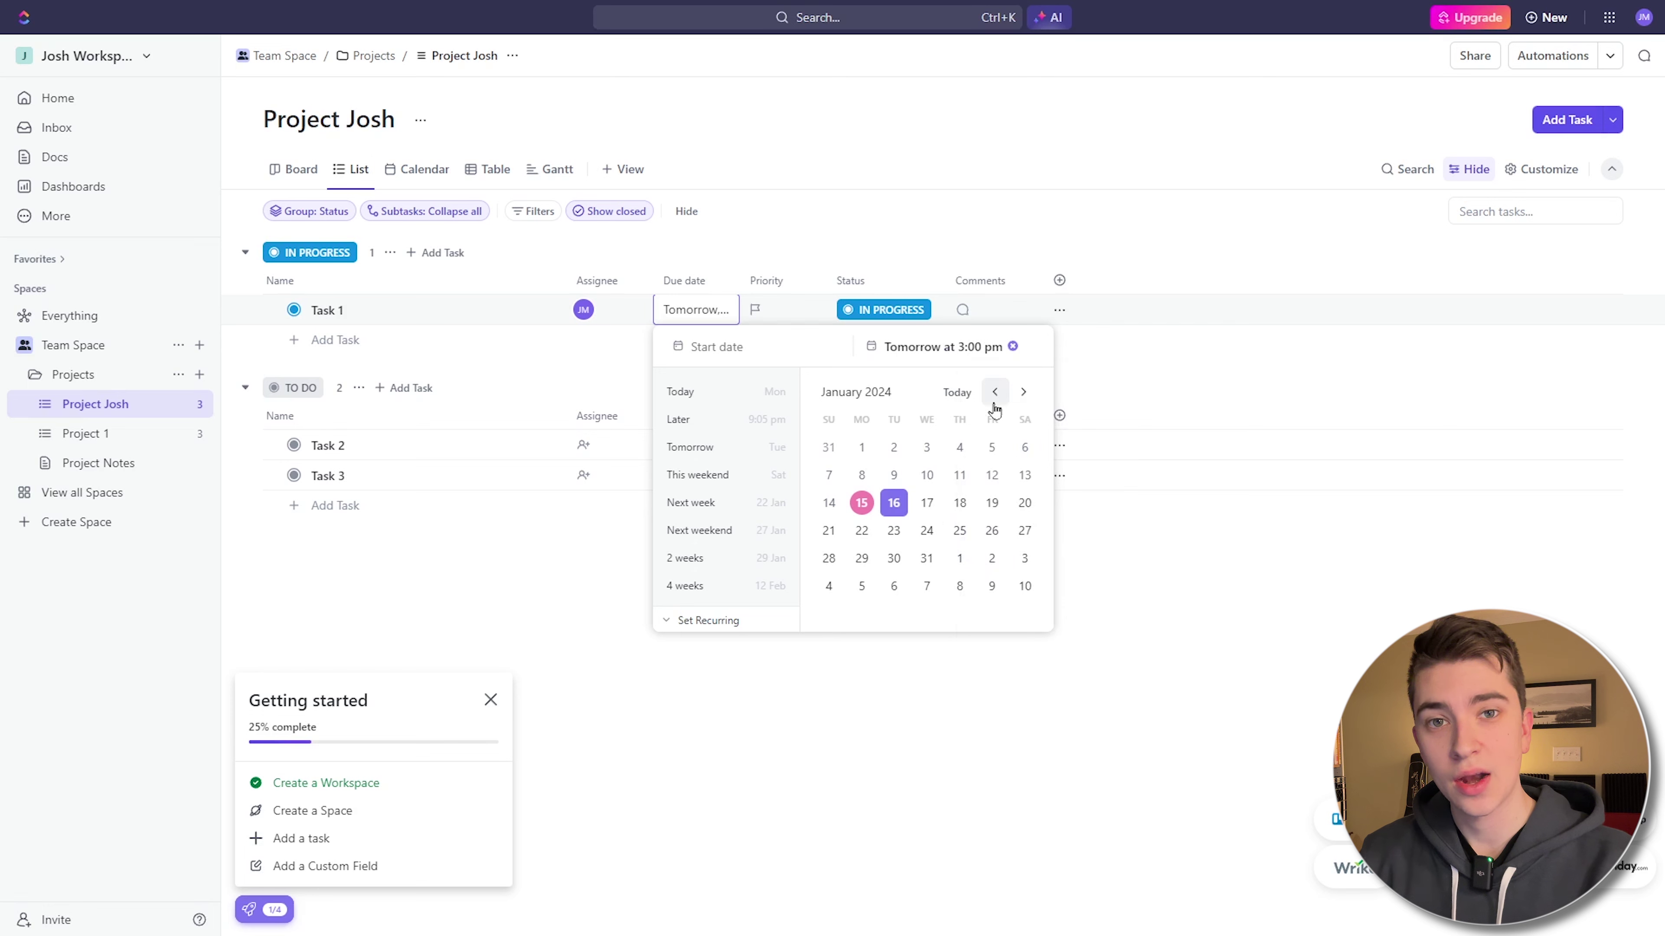
left_click(1204, 401)
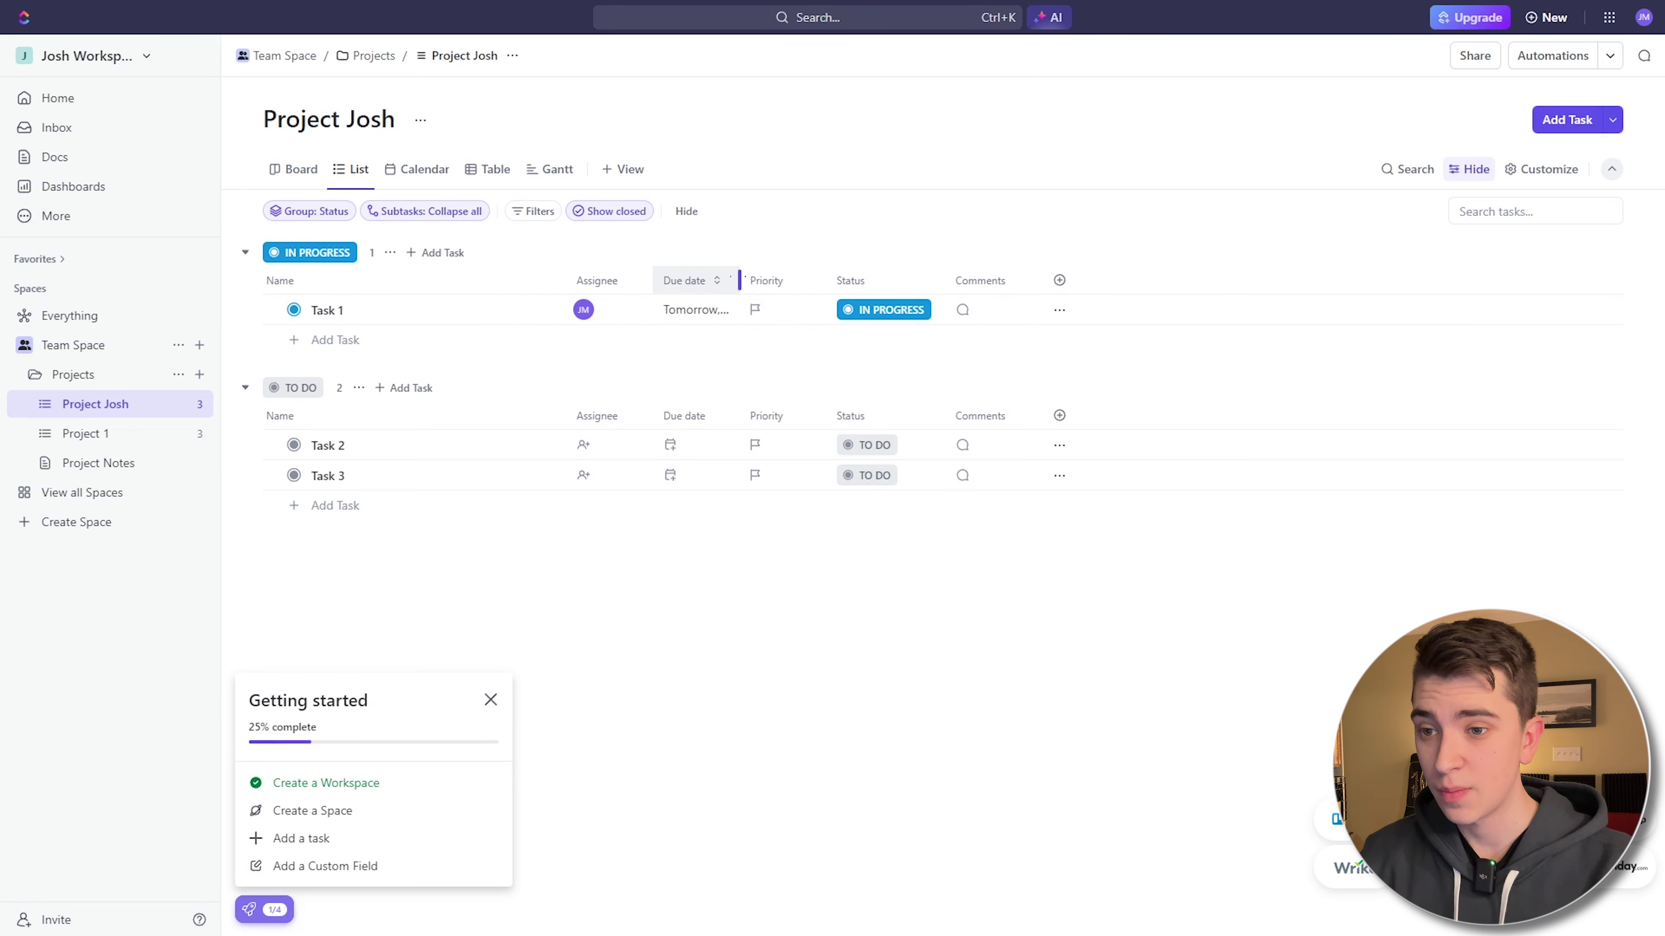
- Widen the Due date column so Task 1's full 'Tomorrow, 3pm' date is visible
left_click_drag(739, 280, 771, 280)
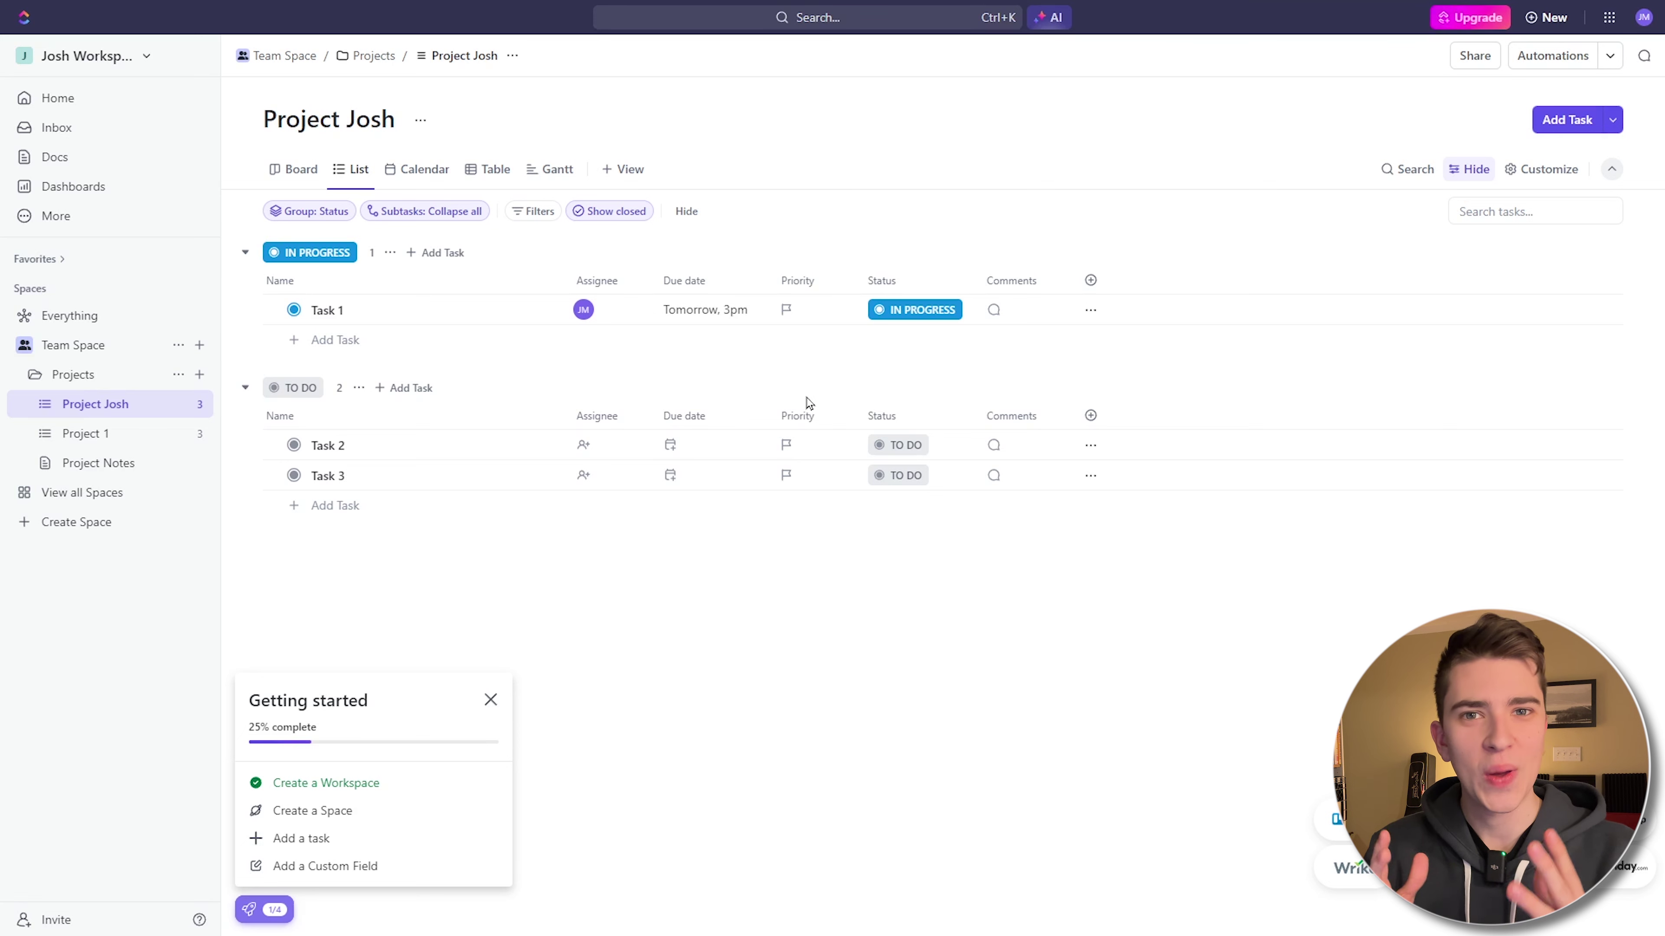
- Set Task 1's priority flag to Urgent
left_click(788, 311)
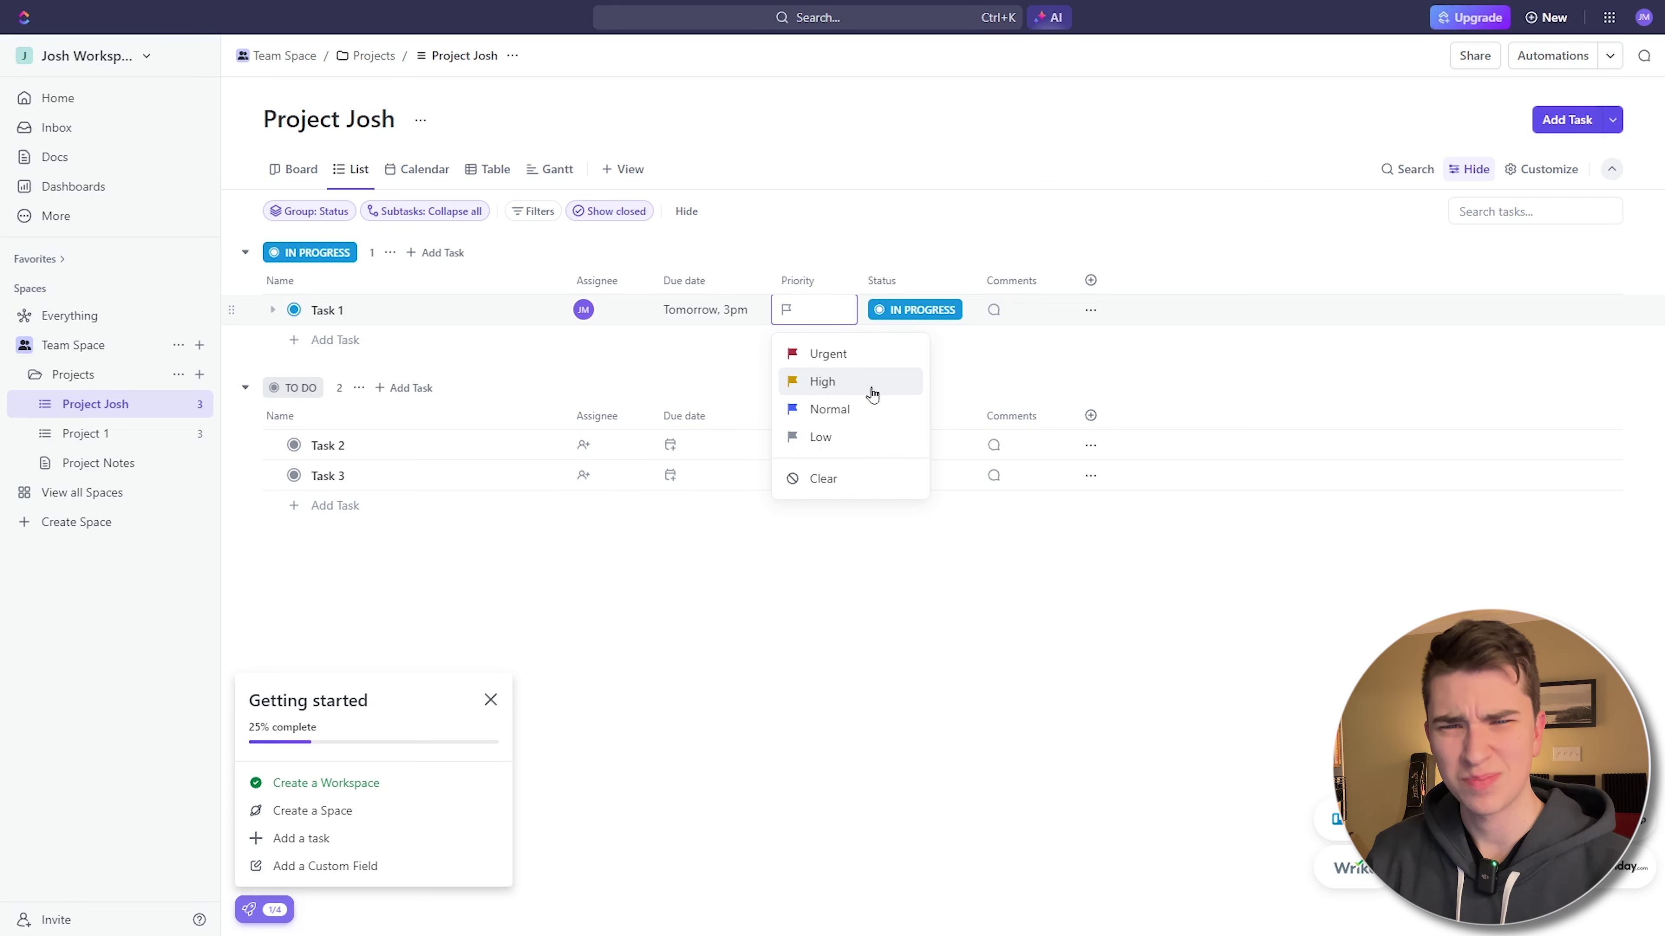
left_click(870, 358)
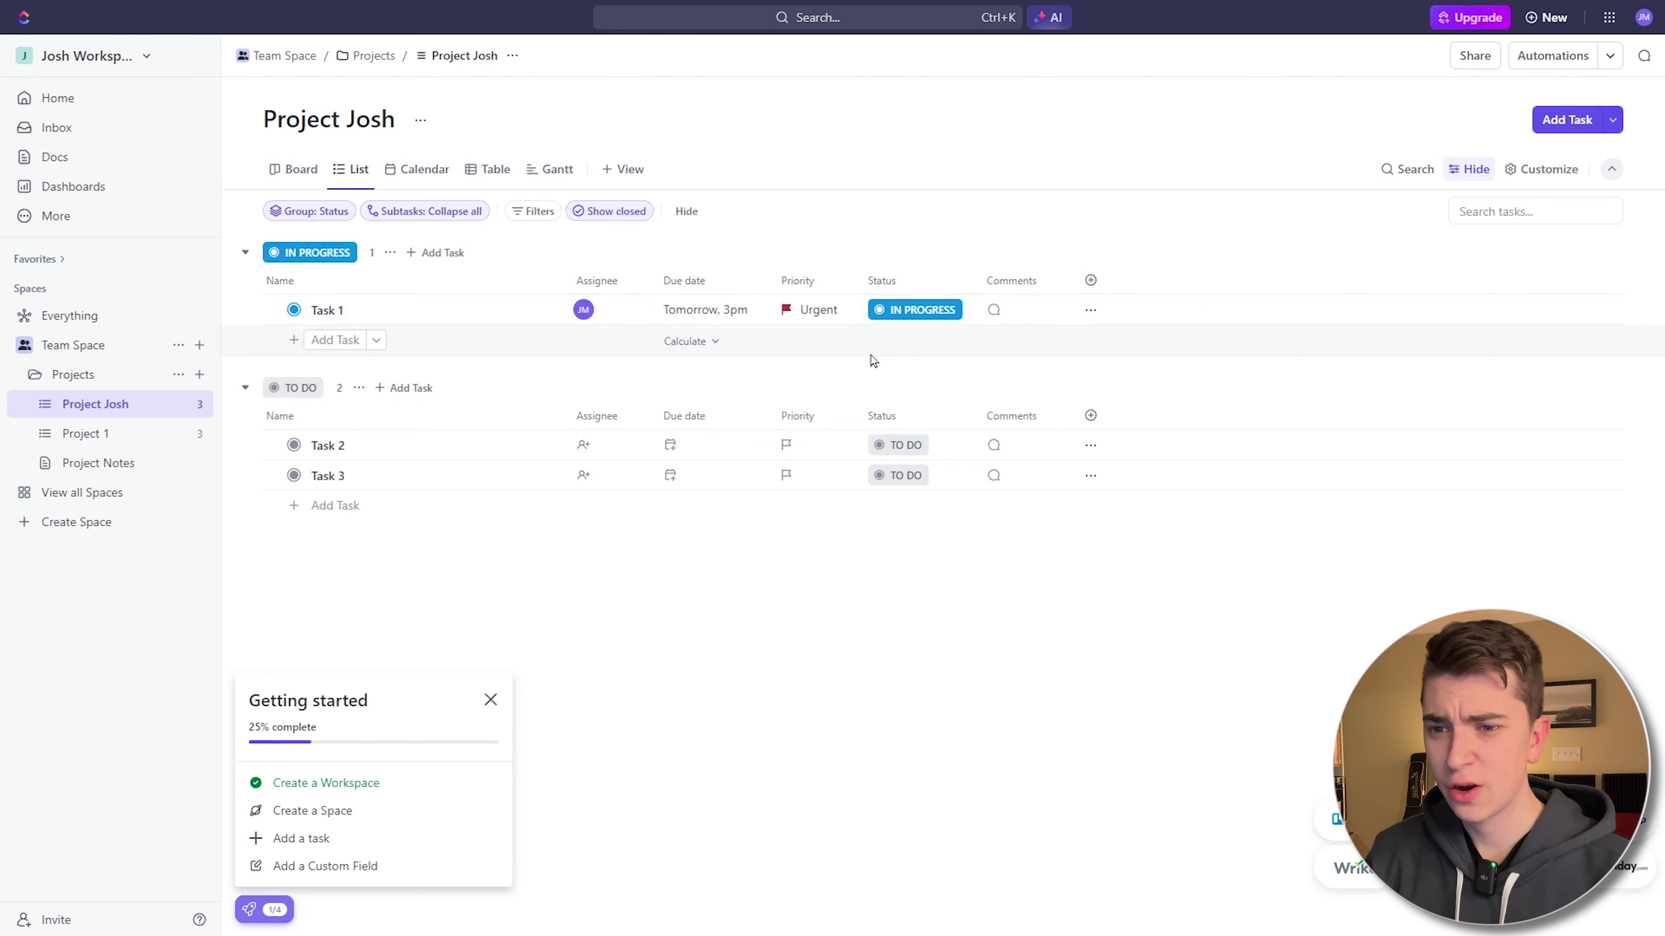
left_click(923, 311)
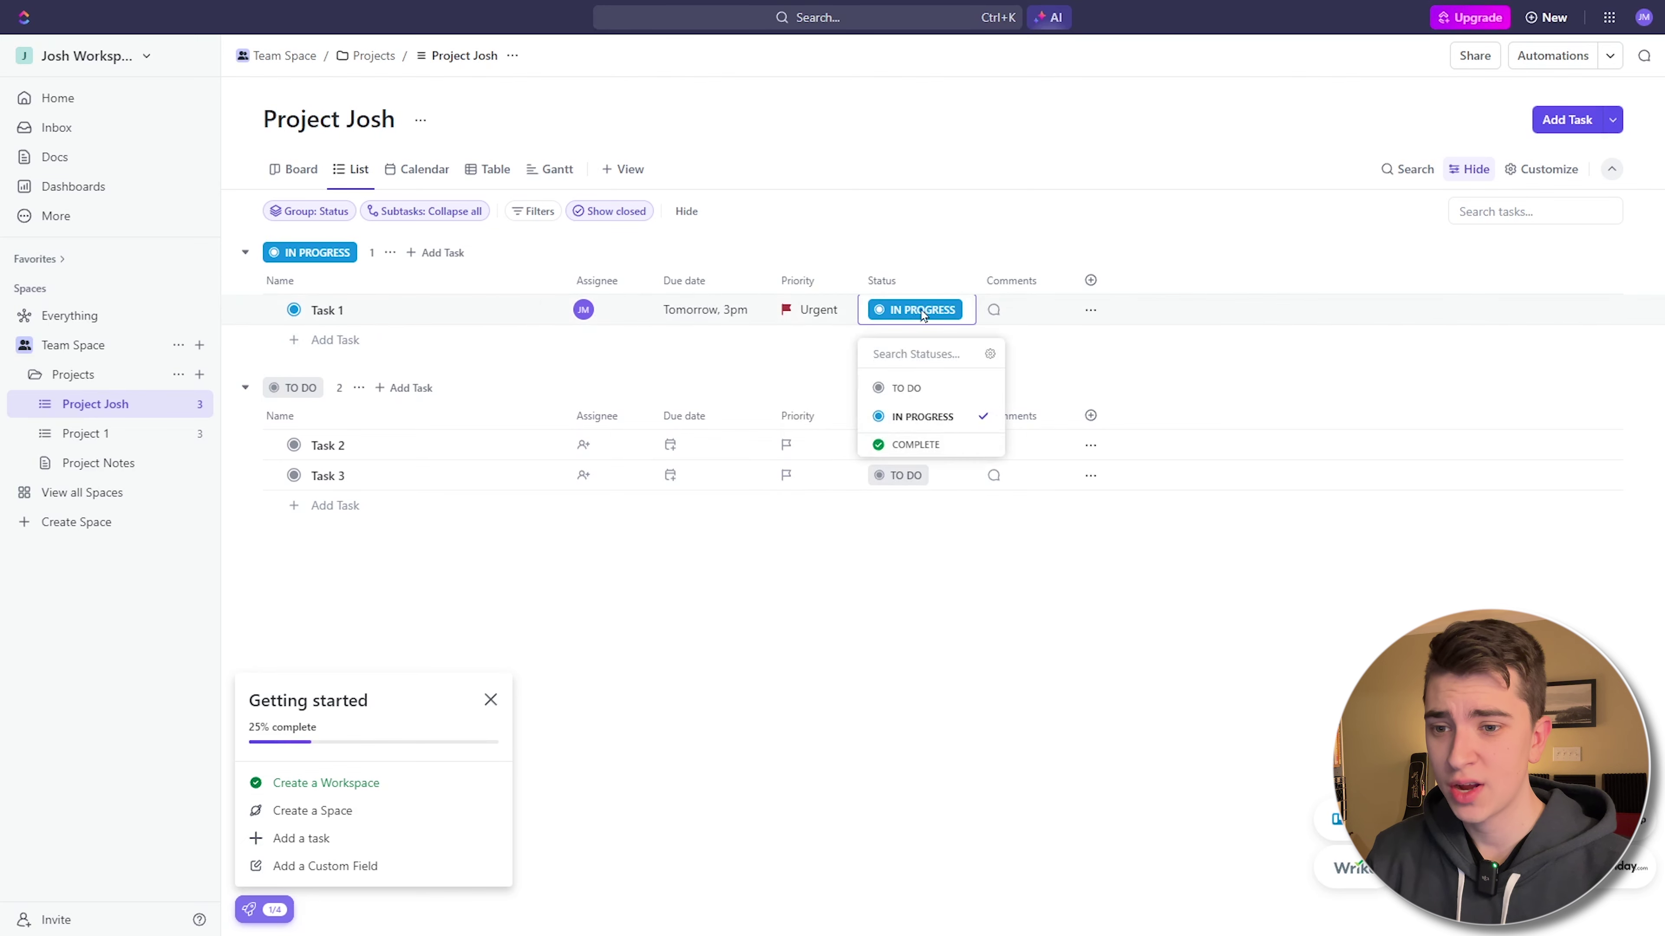
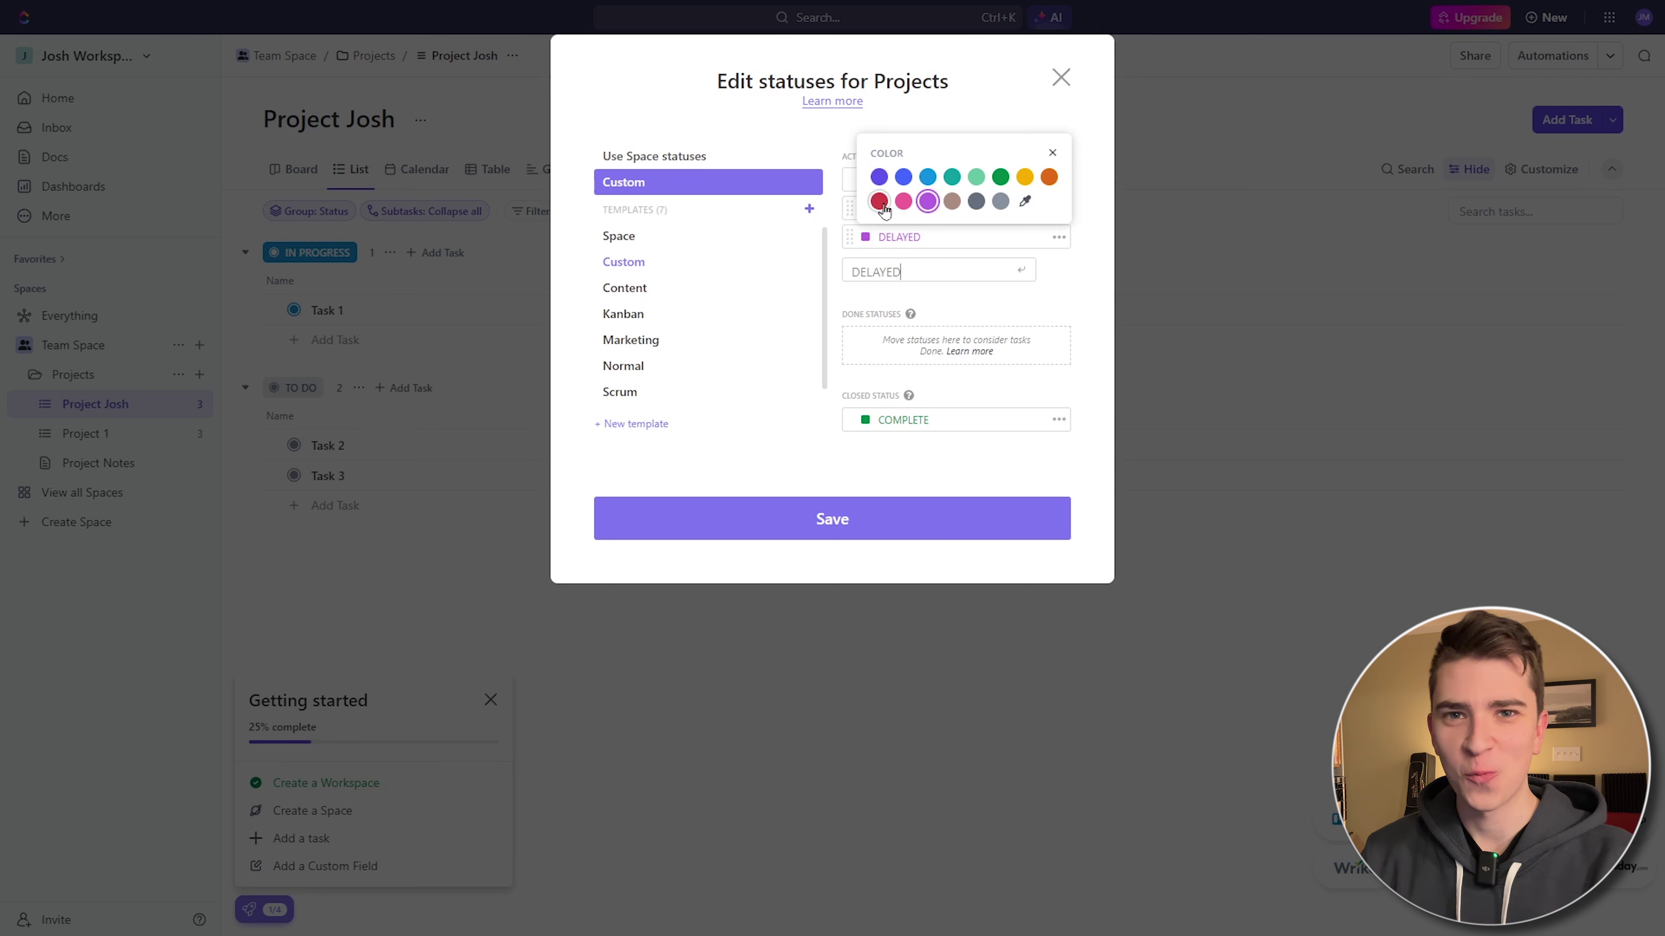
- Colour the DELAYED status red and save the Projects status set
left_click(880, 202)
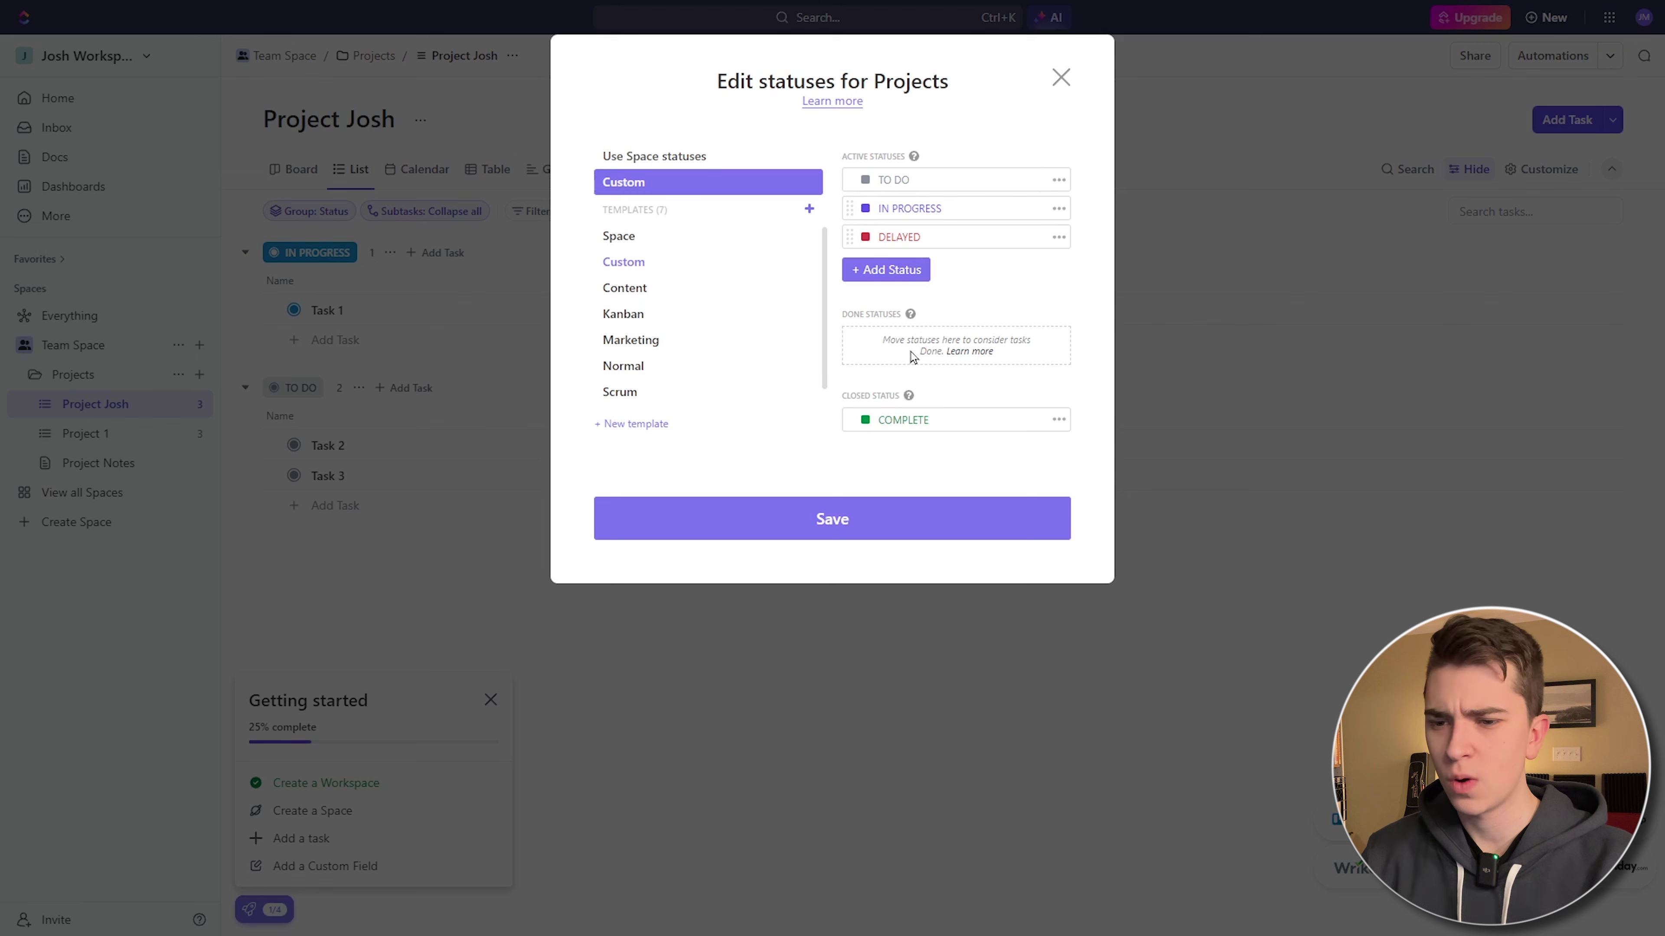
left_click(850, 525)
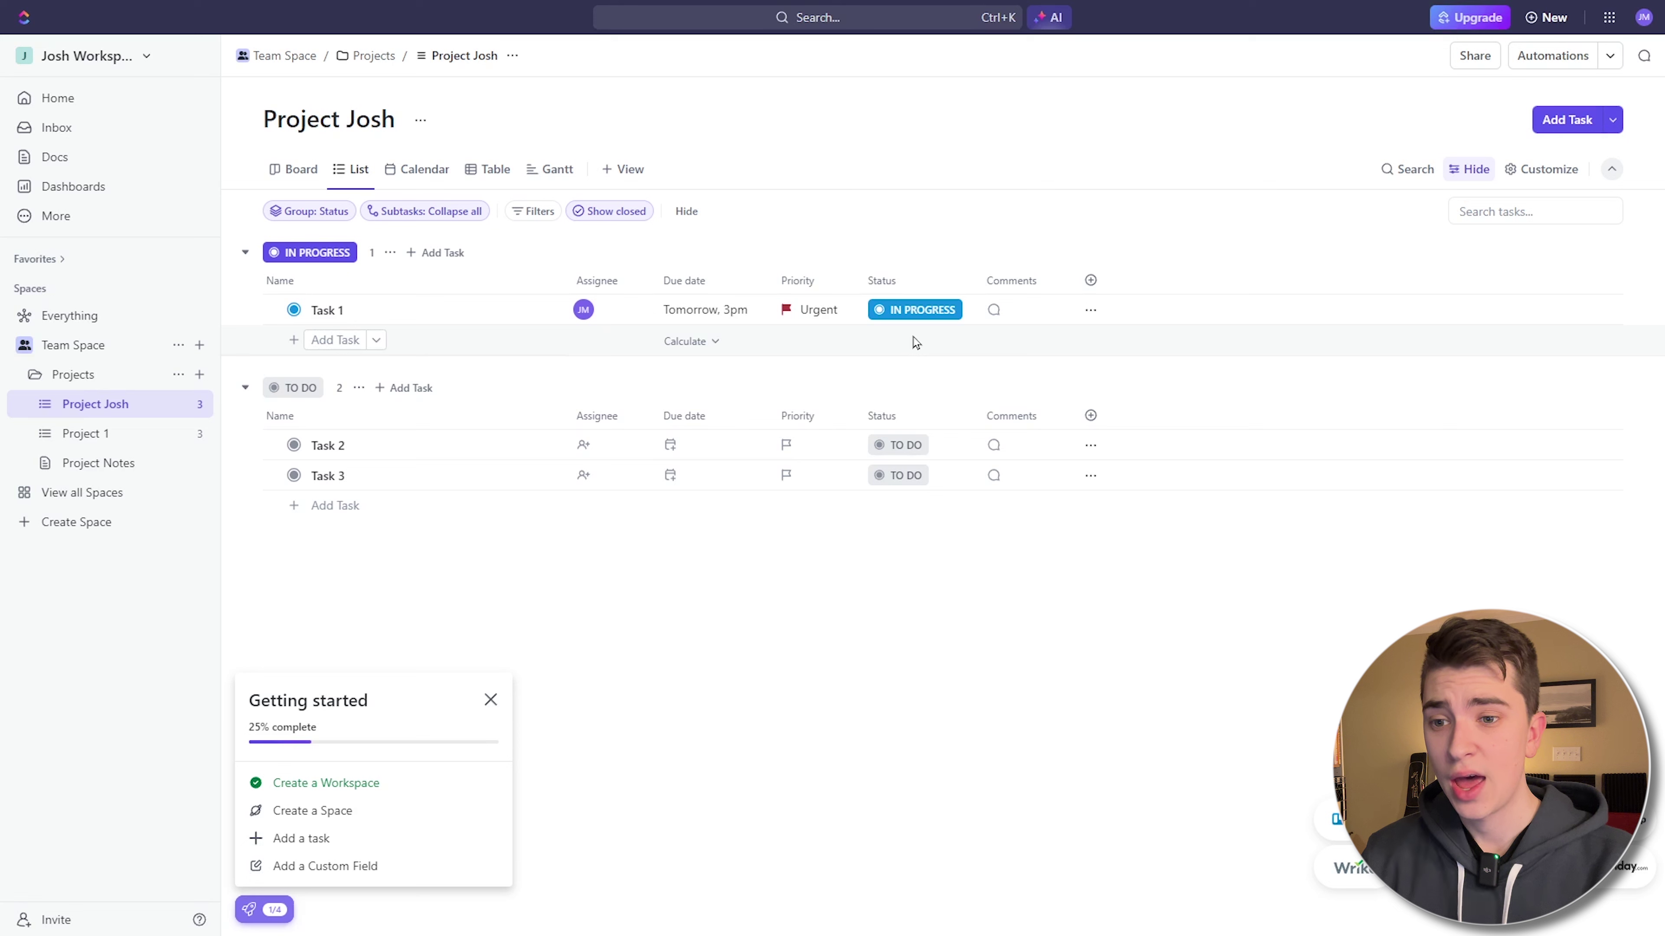
- Switch Task 1 from IN PROGRESS to DELAYED and open its comment box
left_click(903, 321)
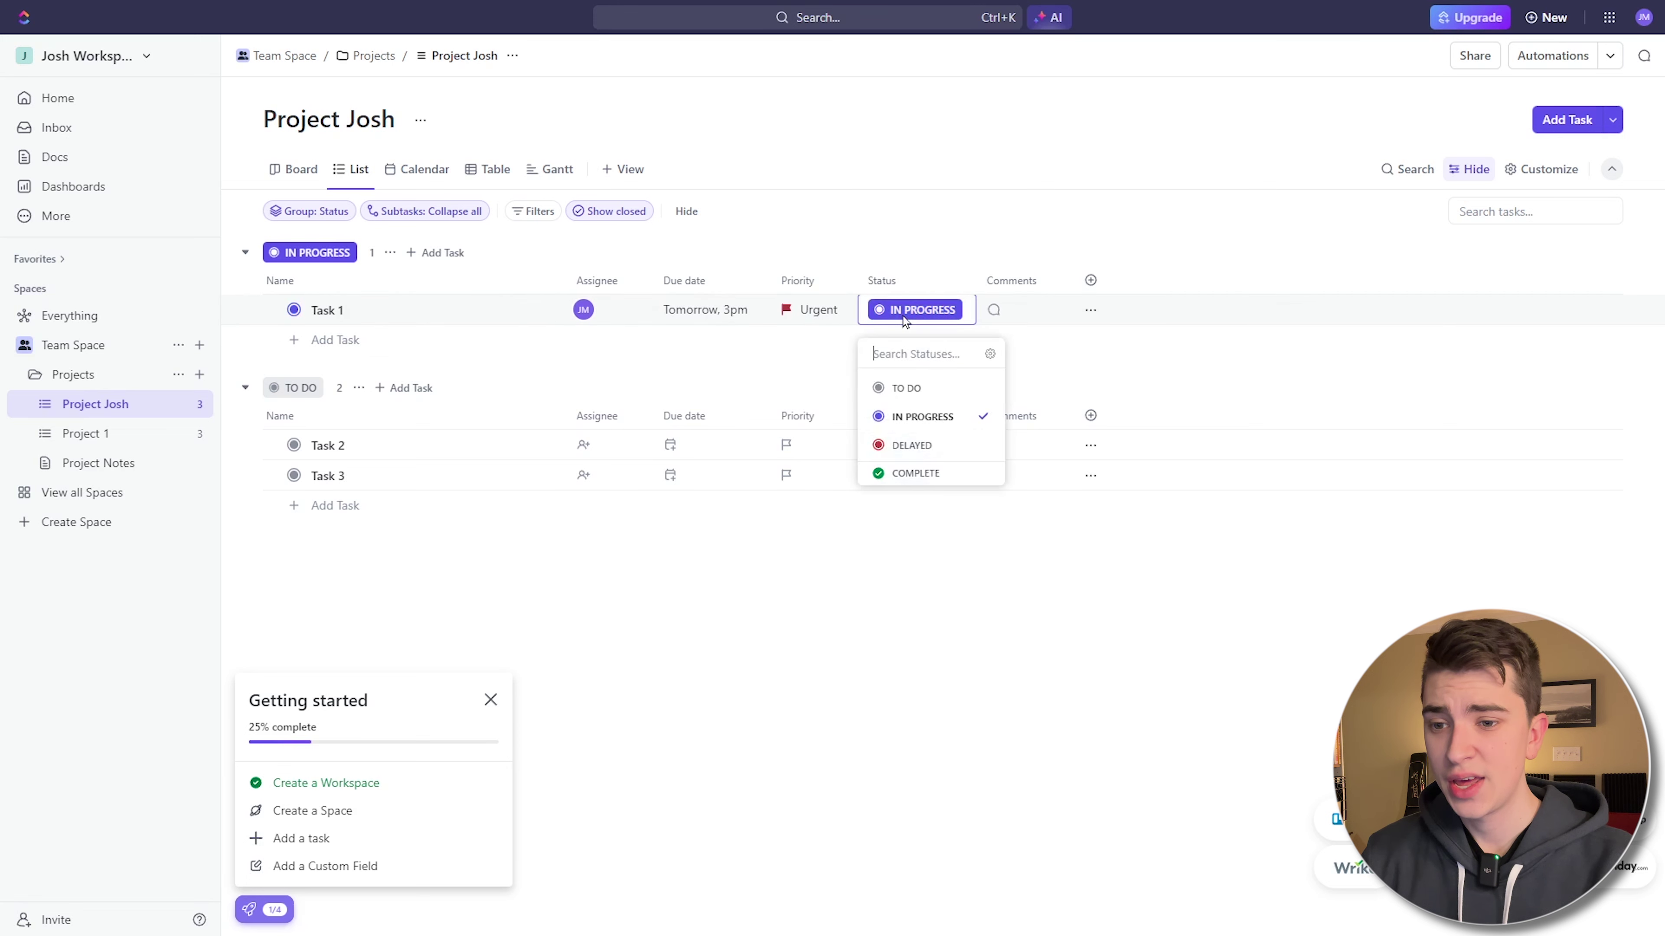
left_click(937, 446)
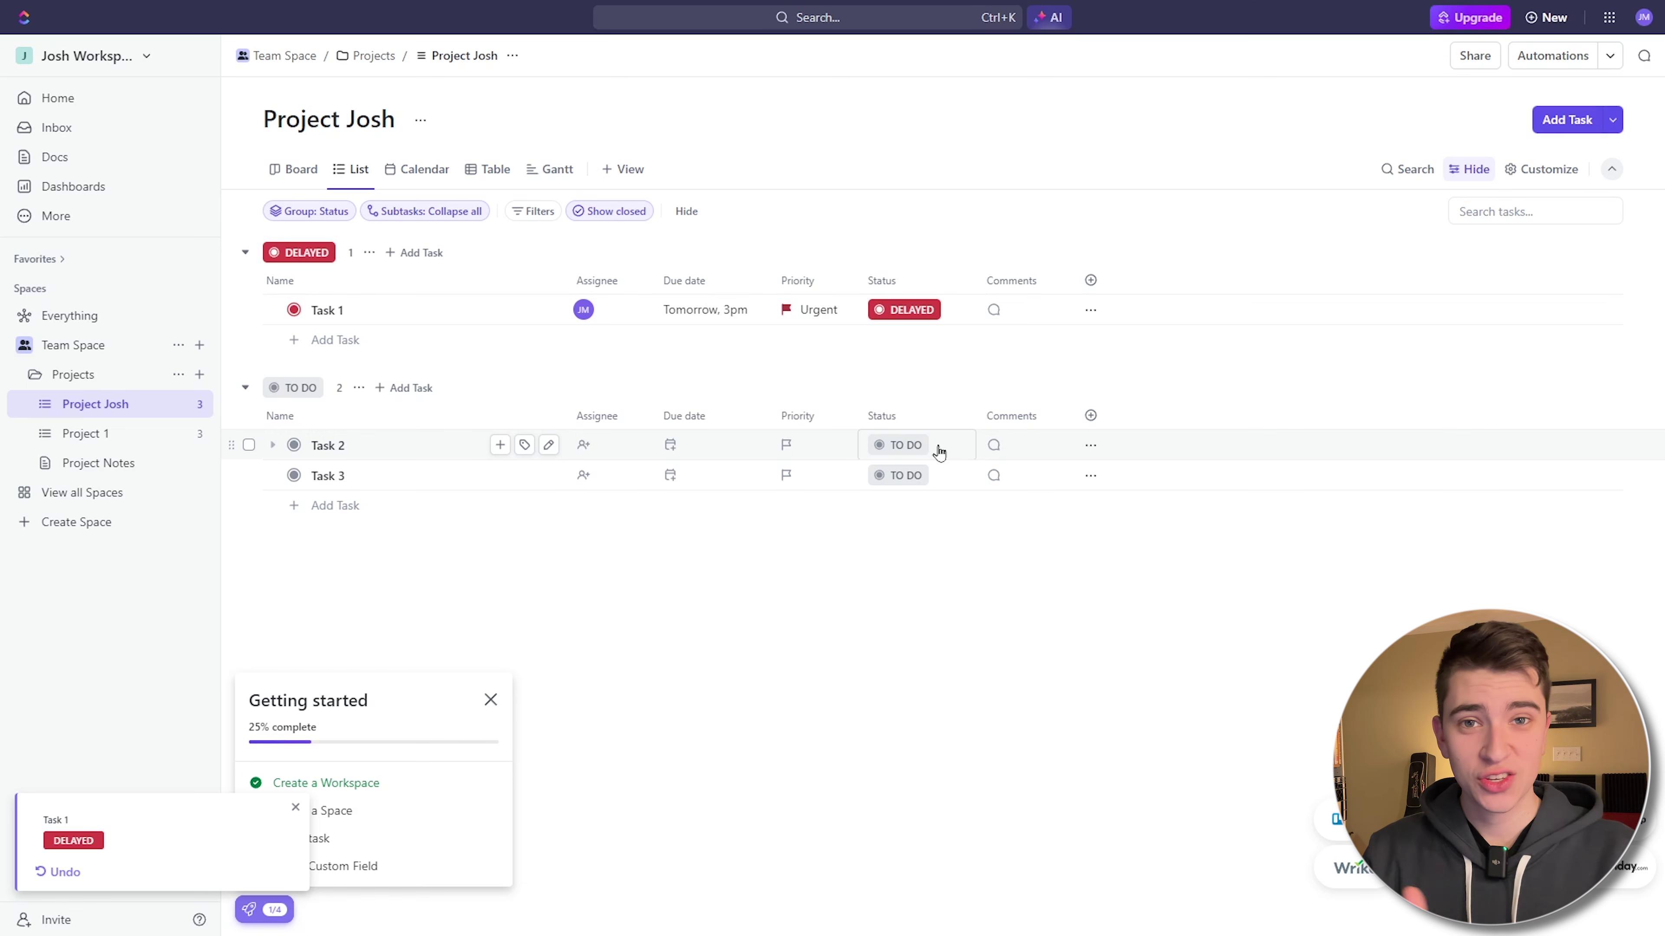
left_click(1003, 322)
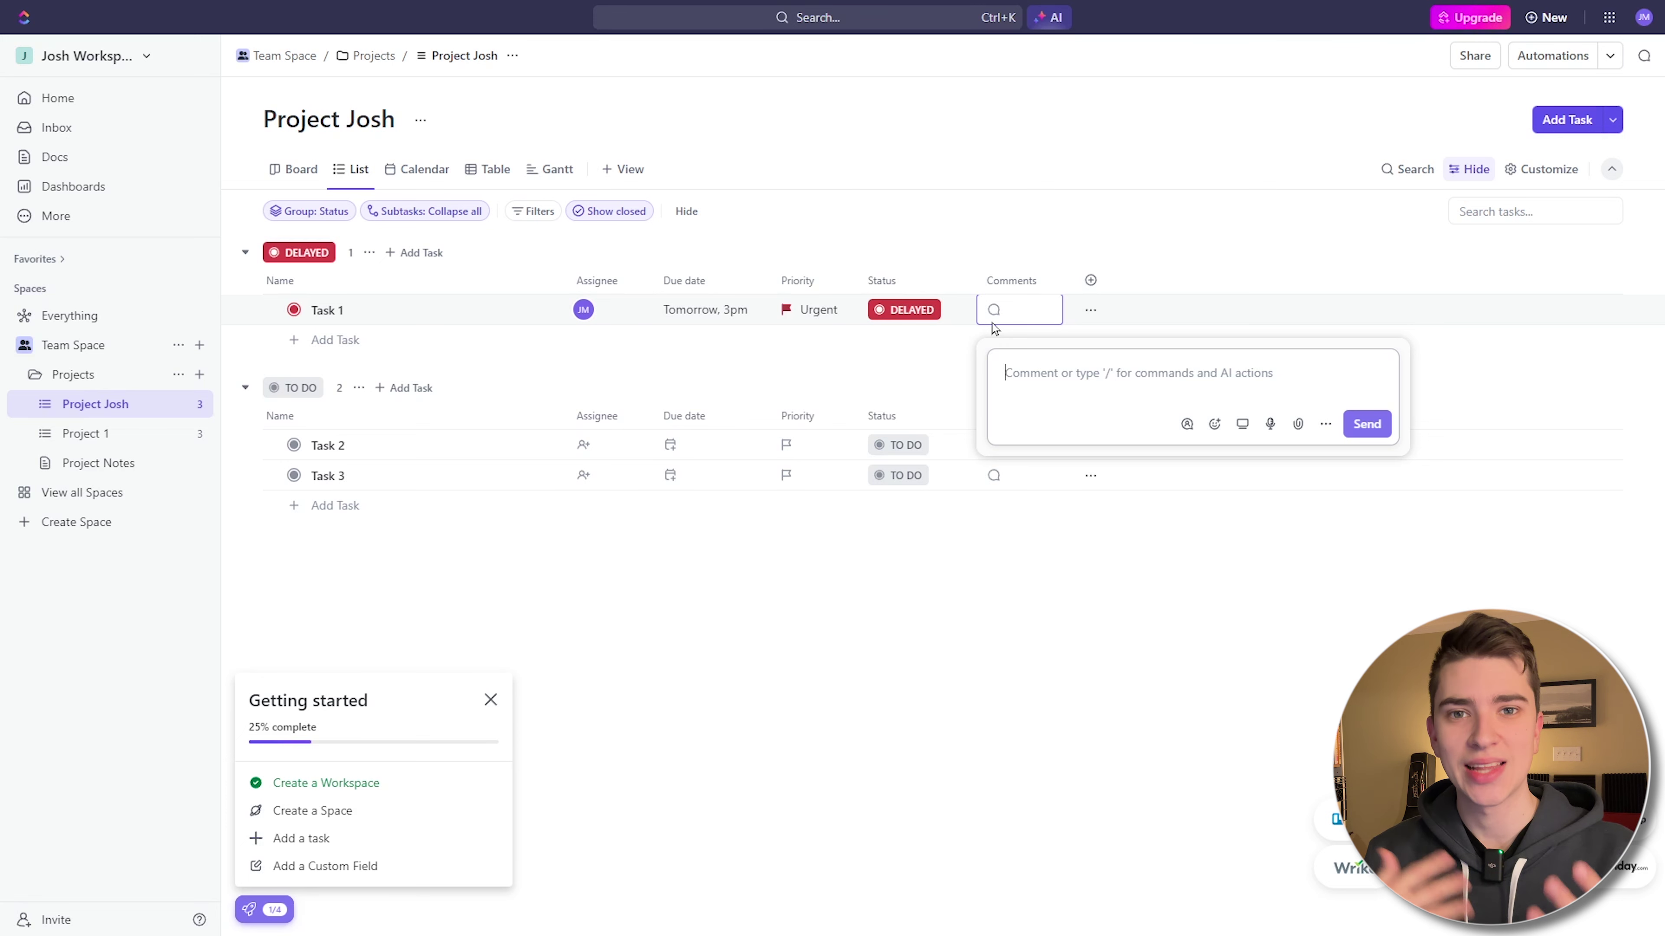
- Write "Couldn't do it! Late!" in Task 1's comment box and send it
type("Coul")
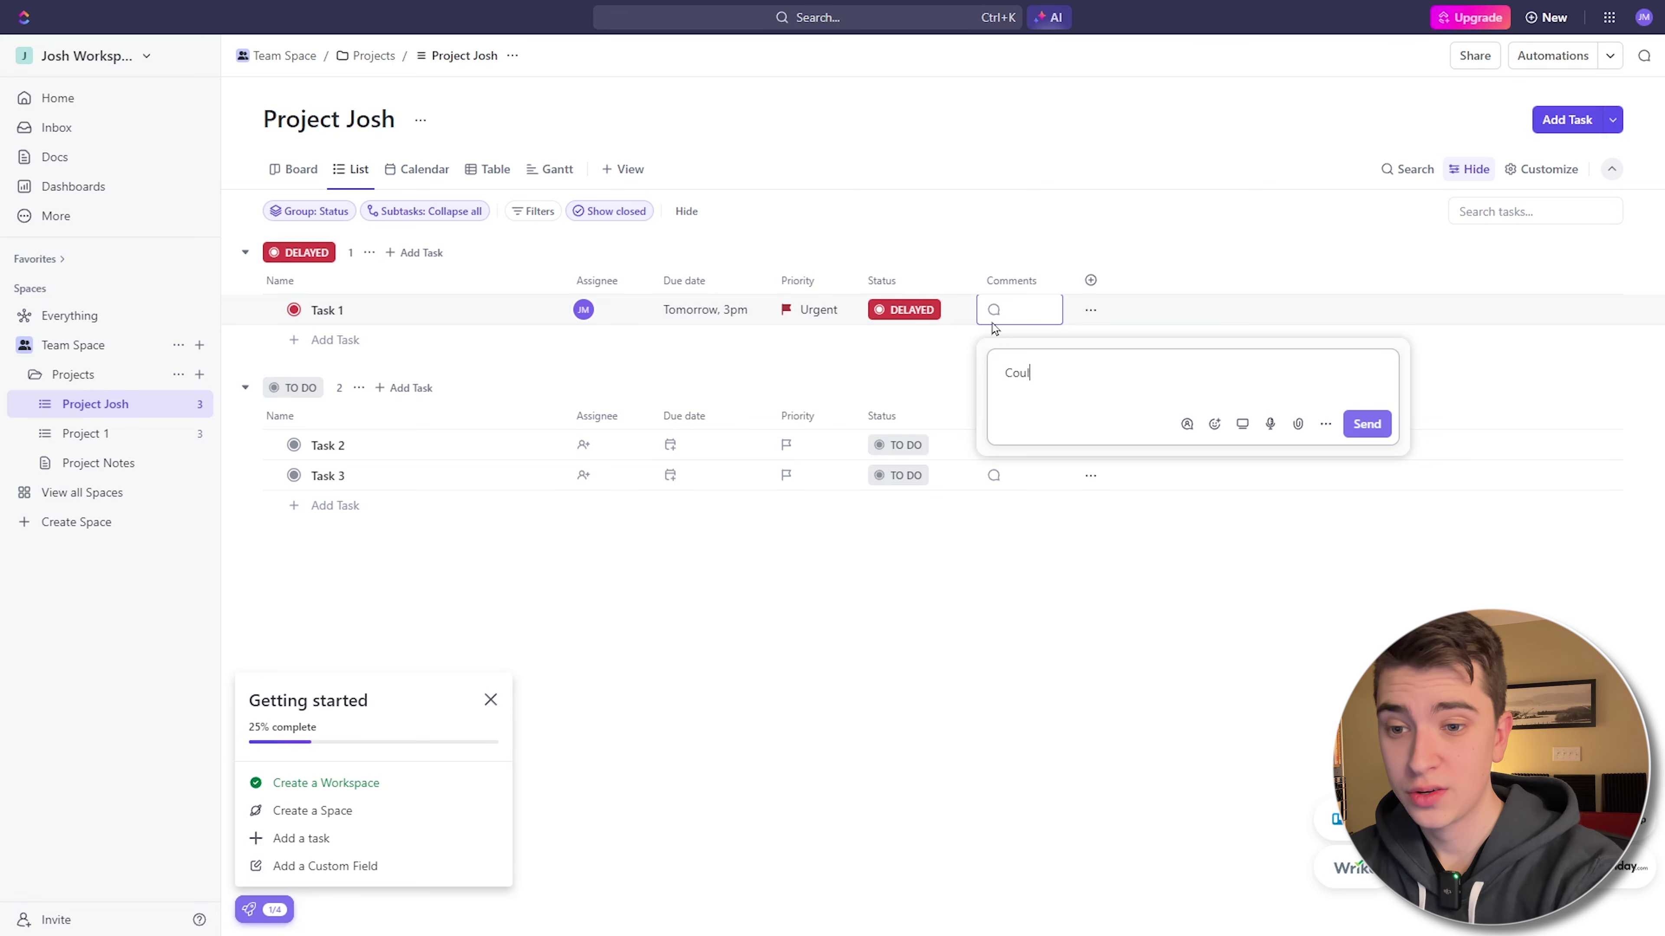
type("dn't do it! Late!")
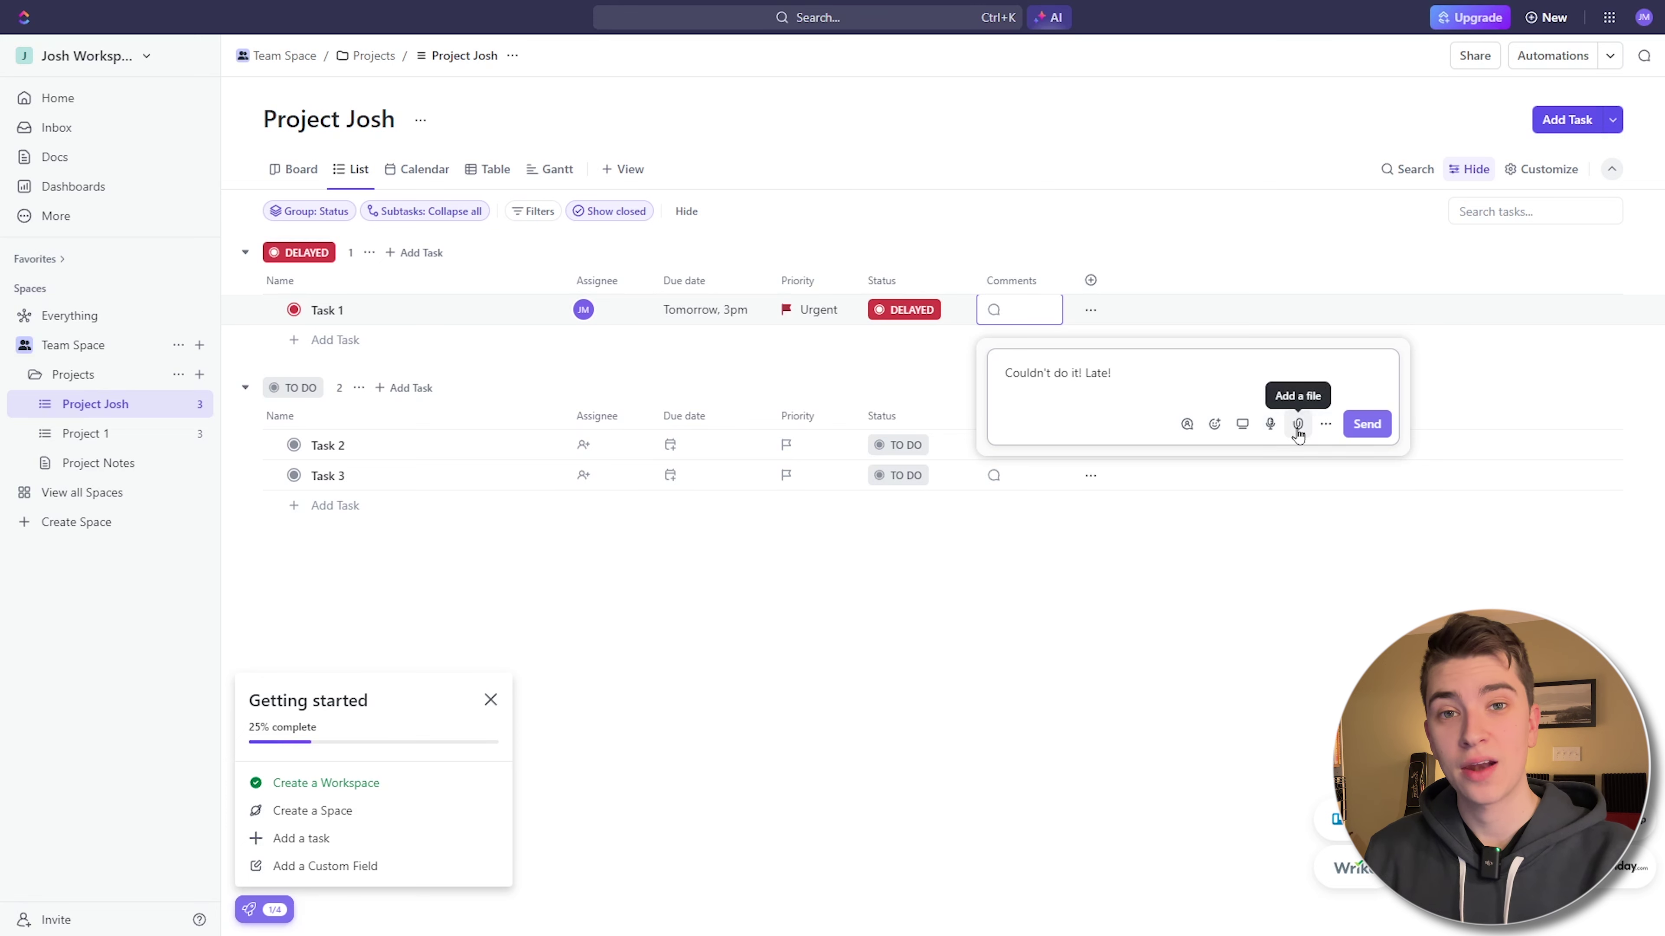
left_click(1330, 431)
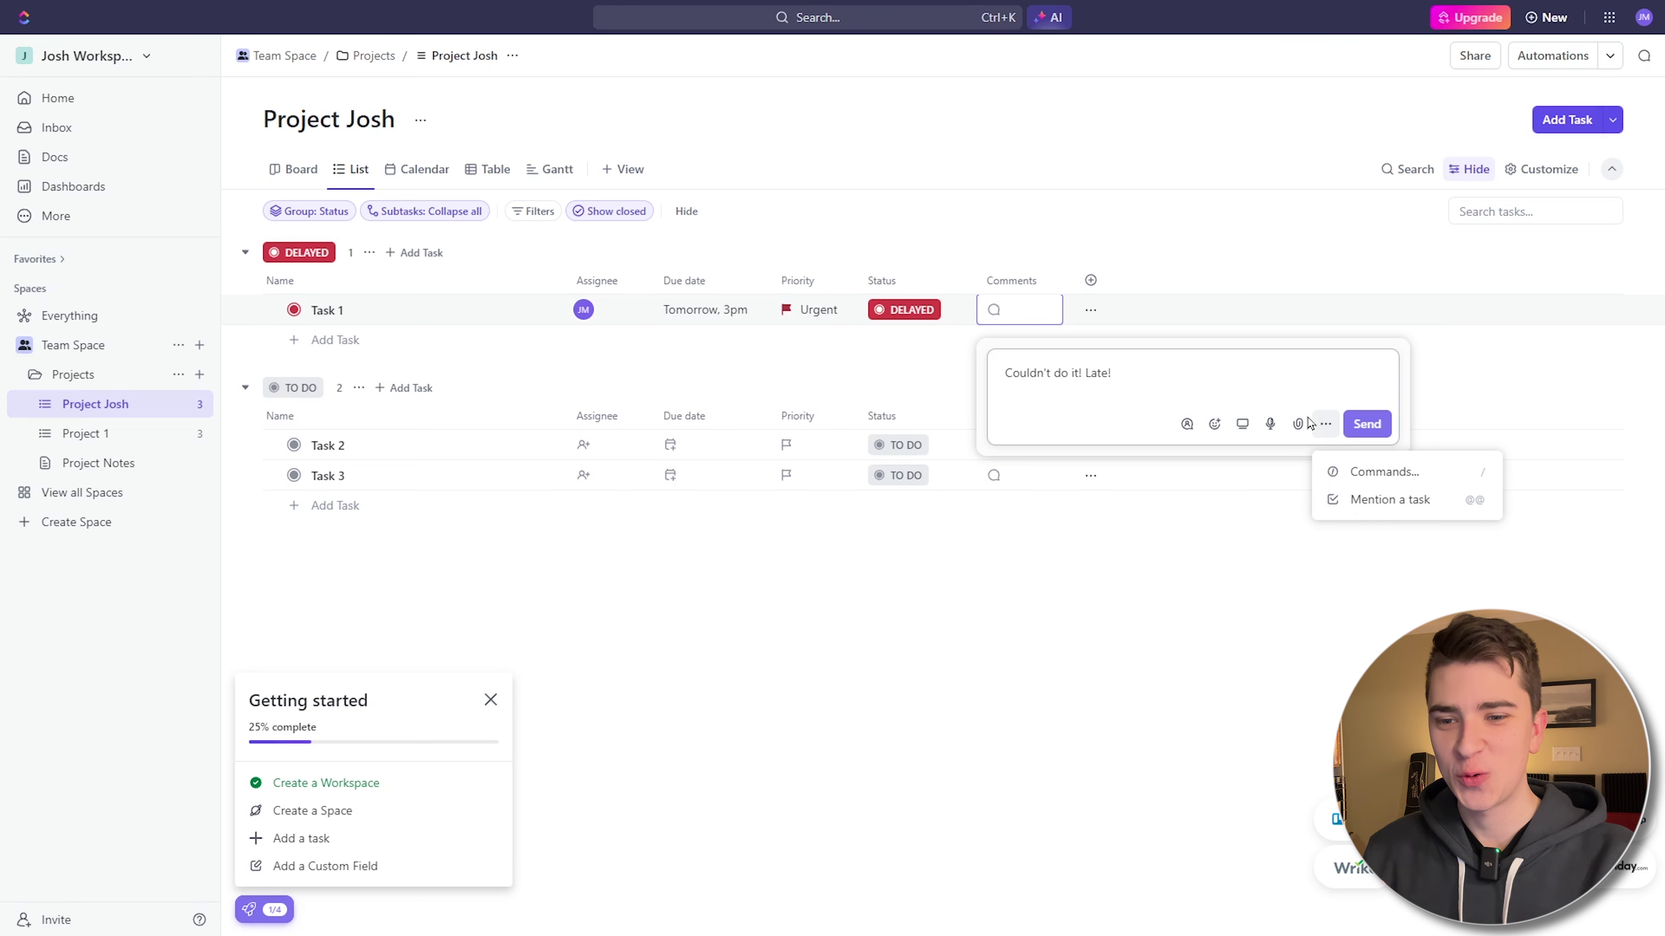
left_click(1372, 428)
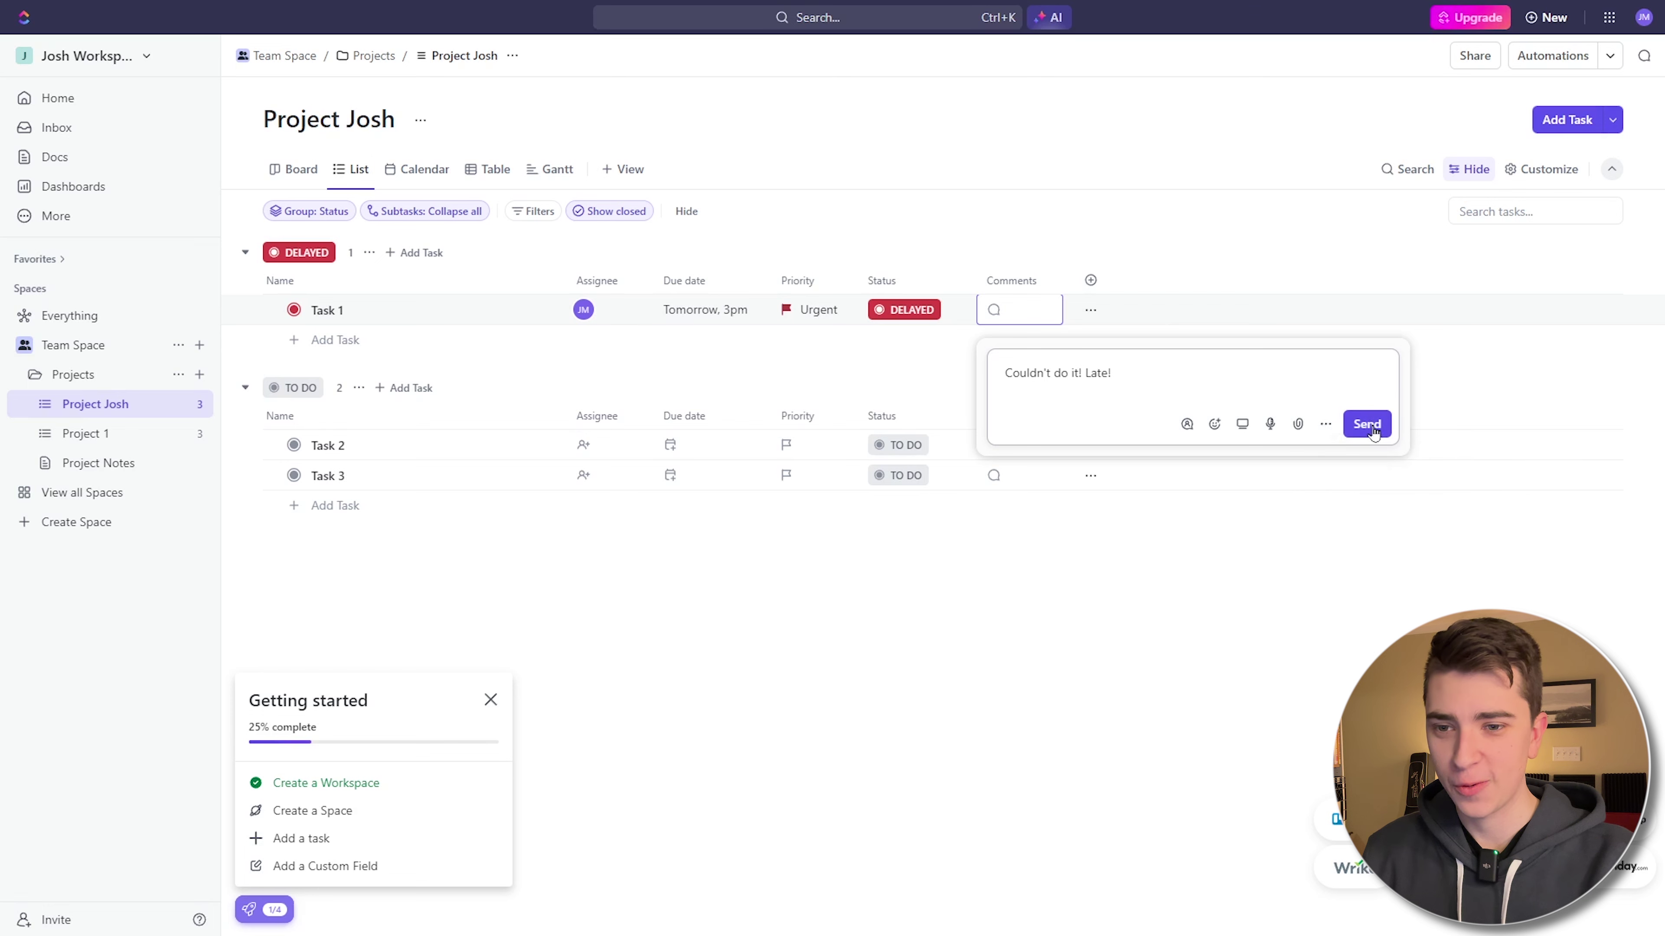
left_click(1370, 425)
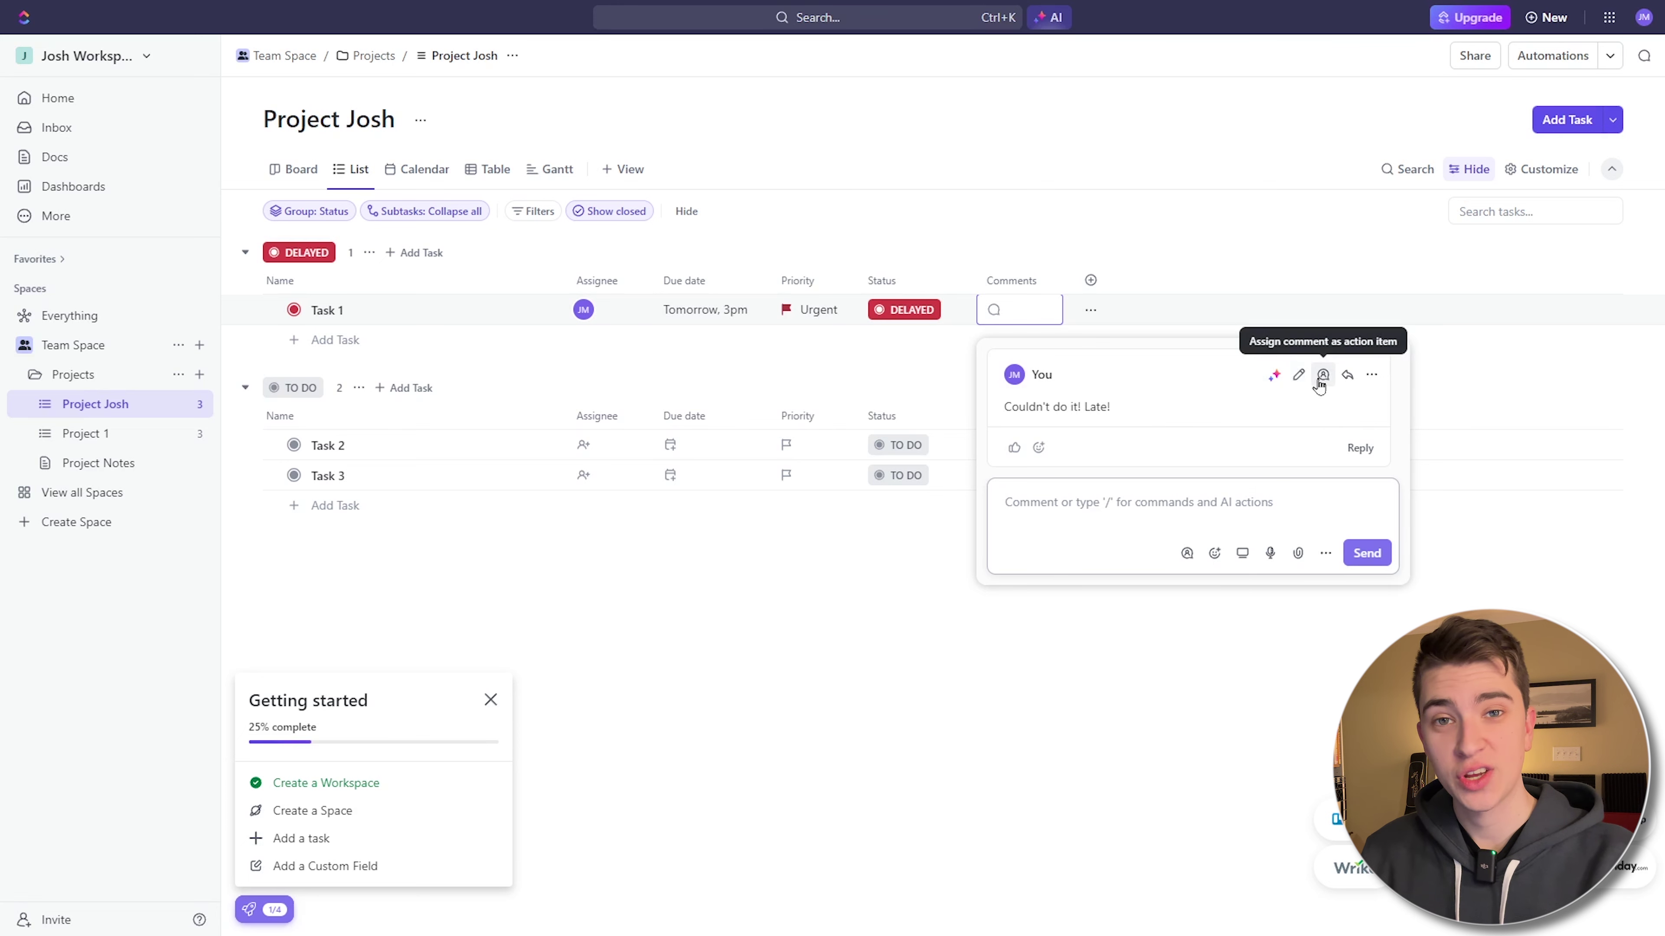
- Reply "ok!" in a thread under the Late comment and add a thumbs-up reaction
left_click(1346, 380)
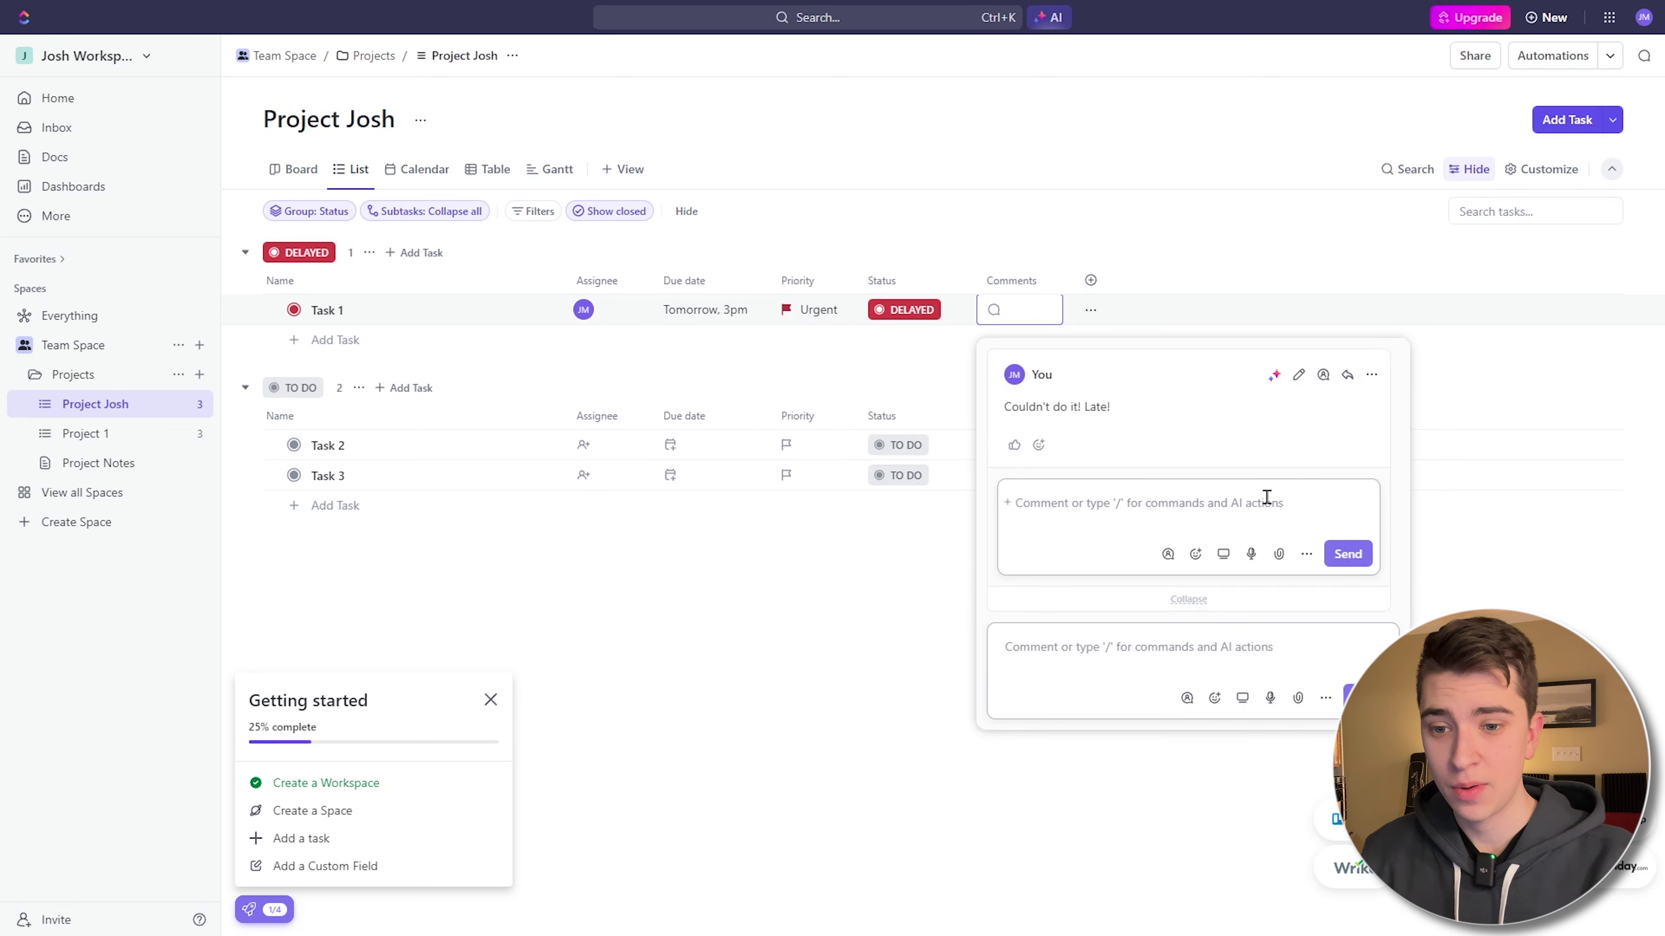
type("ok!")
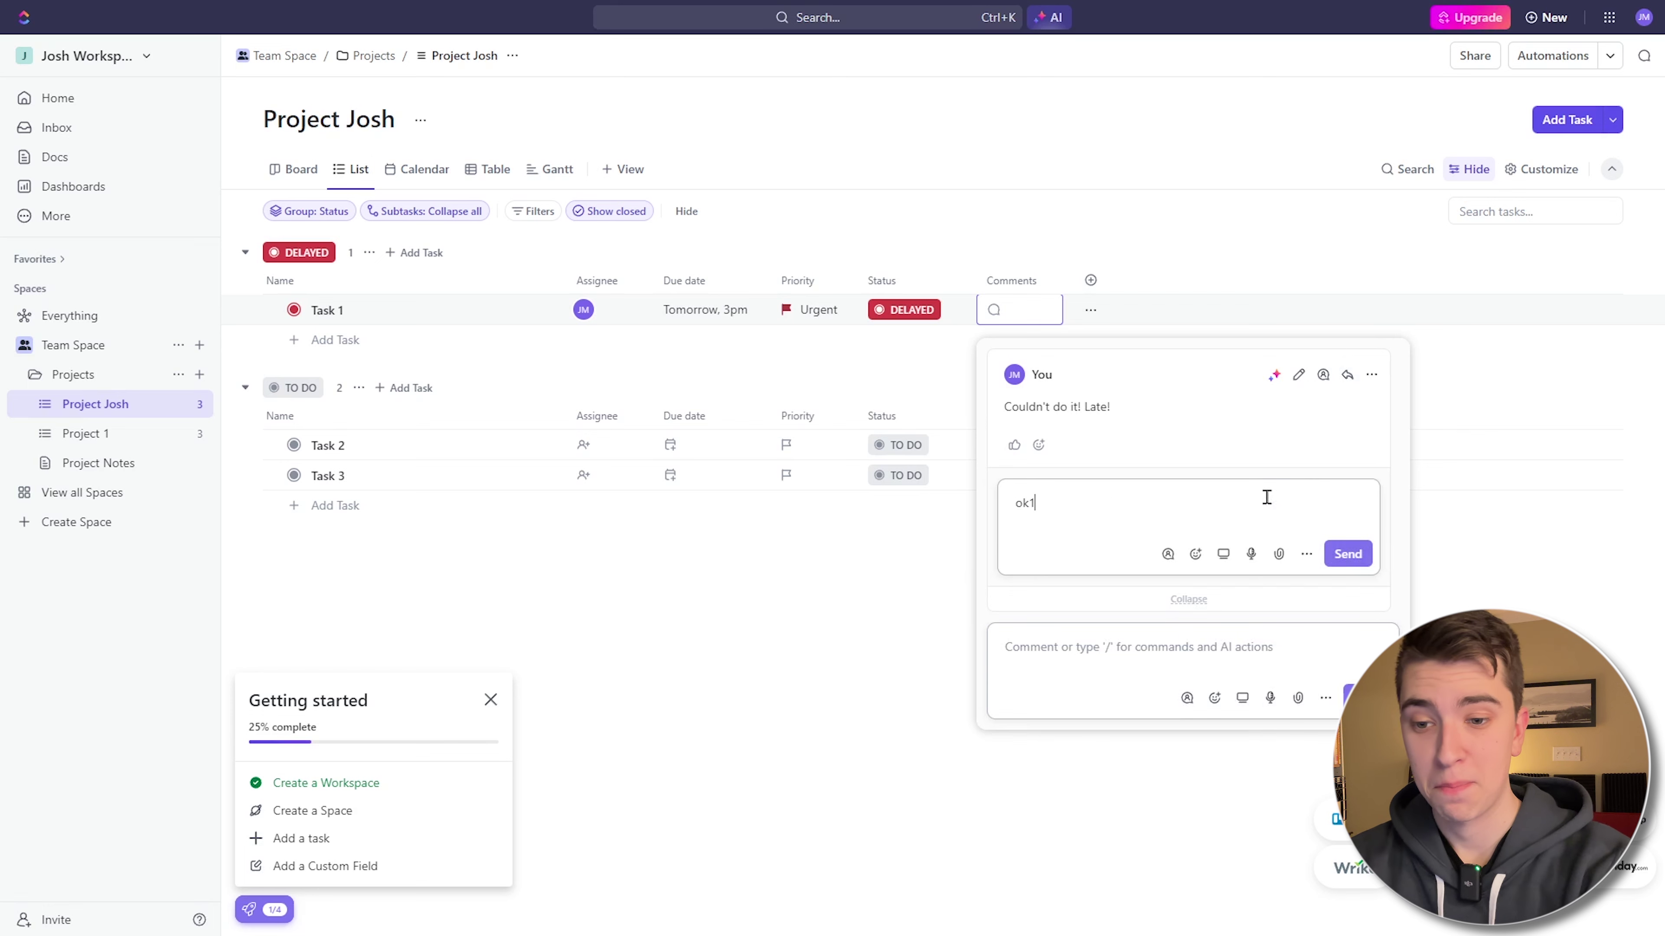
left_click(1352, 554)
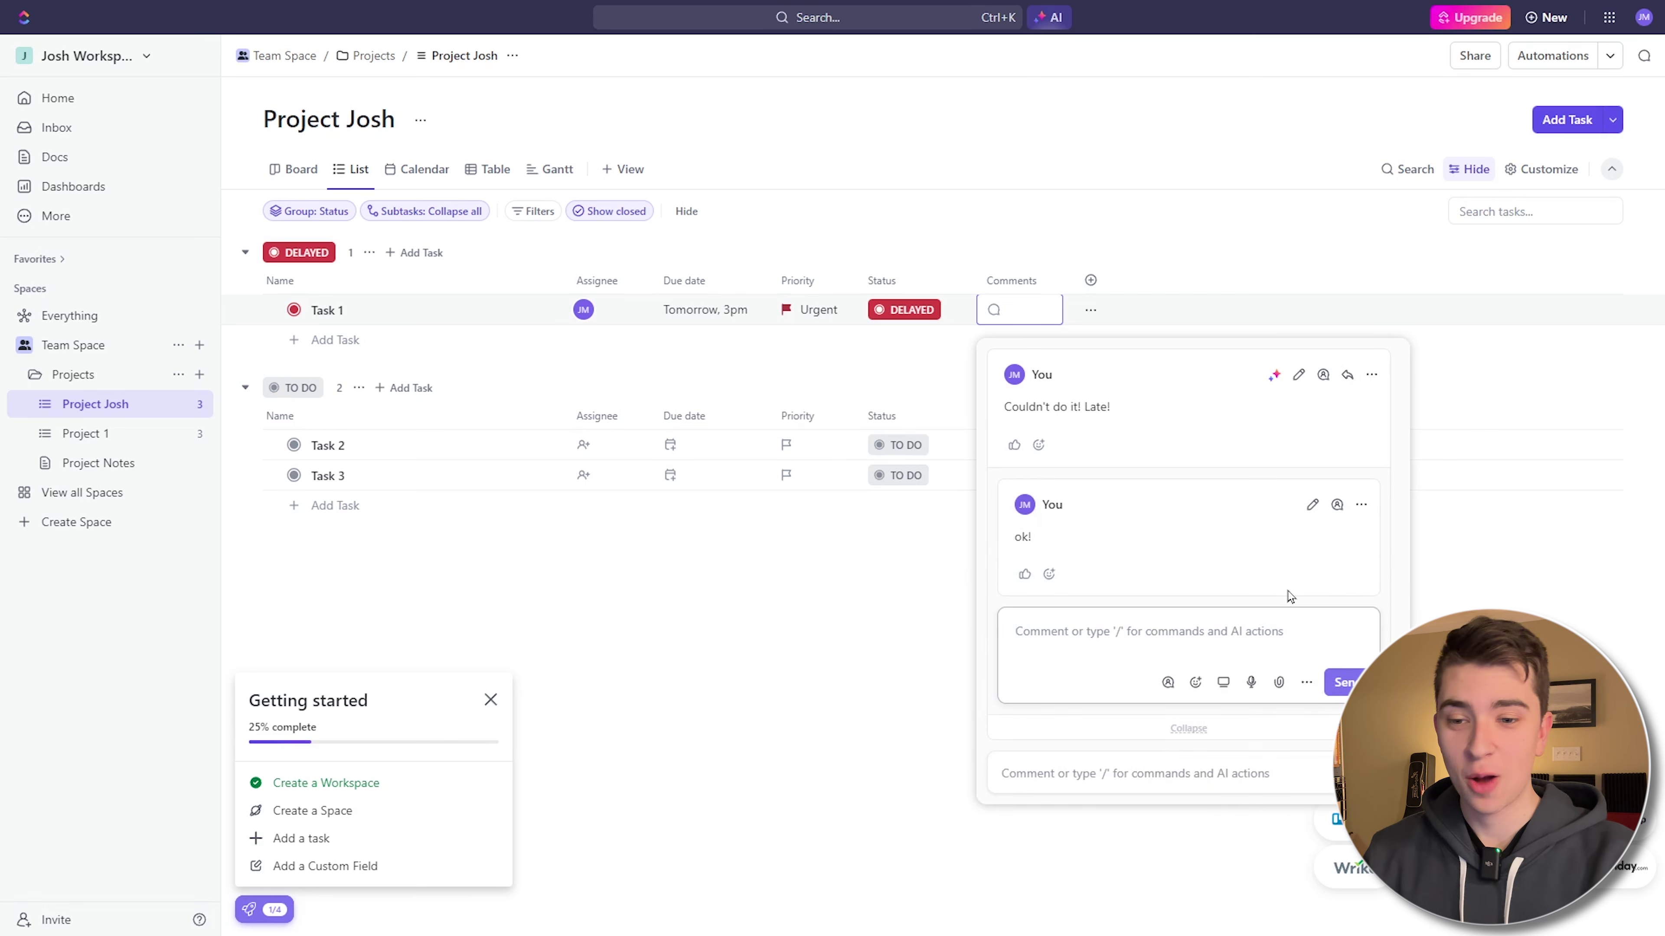
left_click(1014, 444)
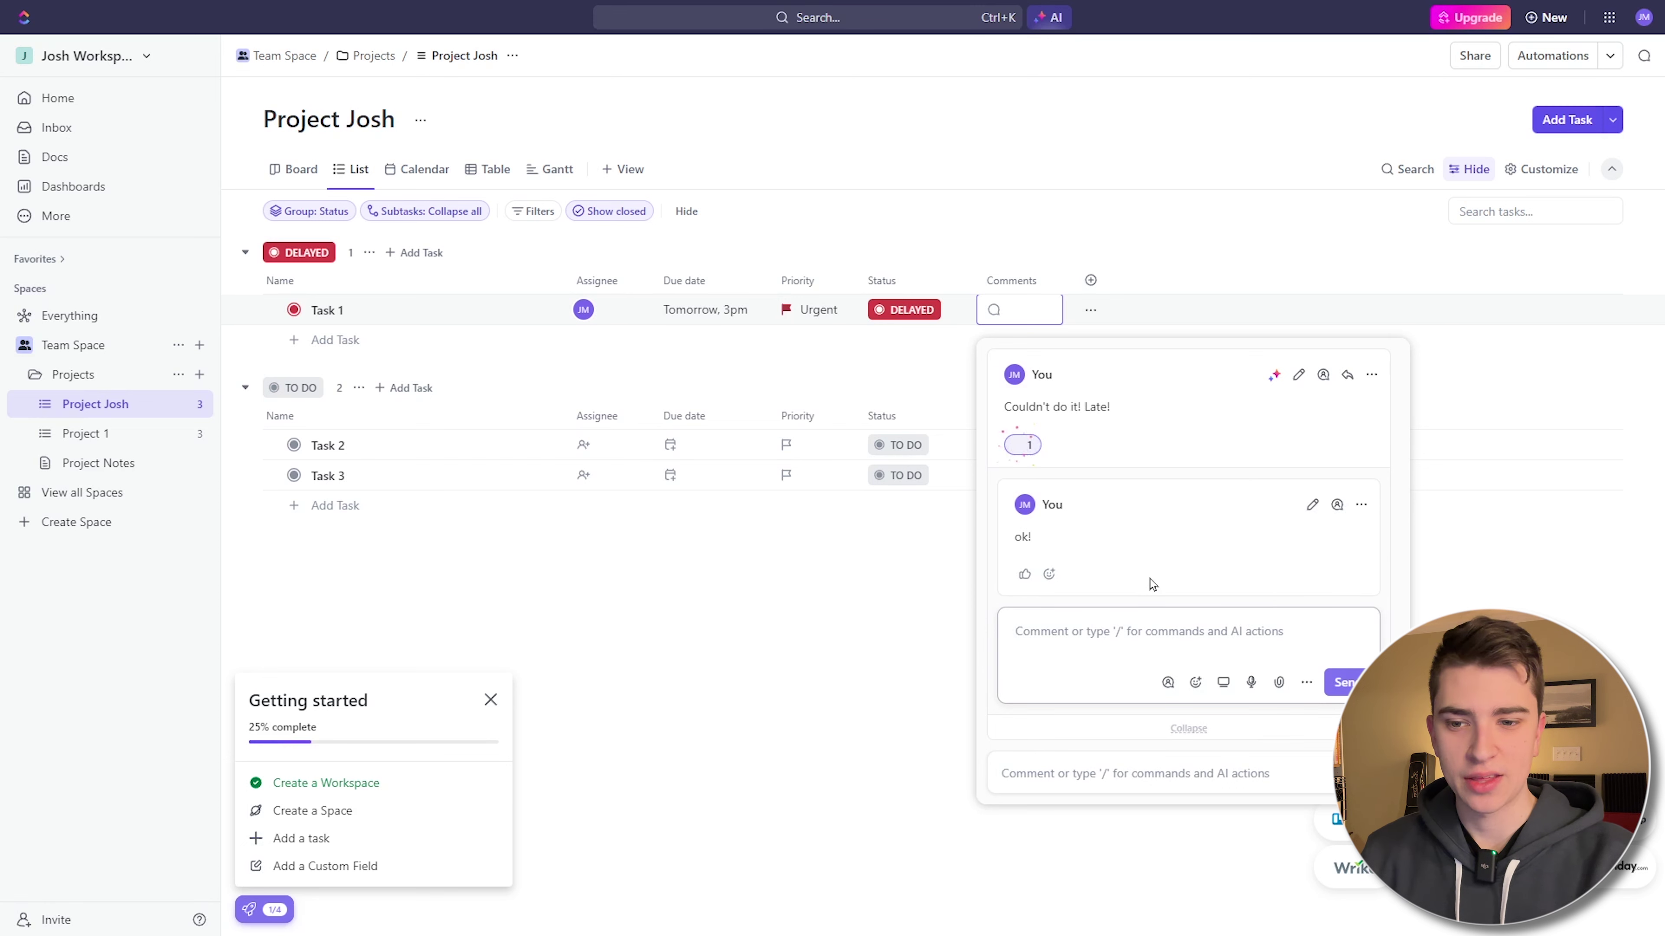
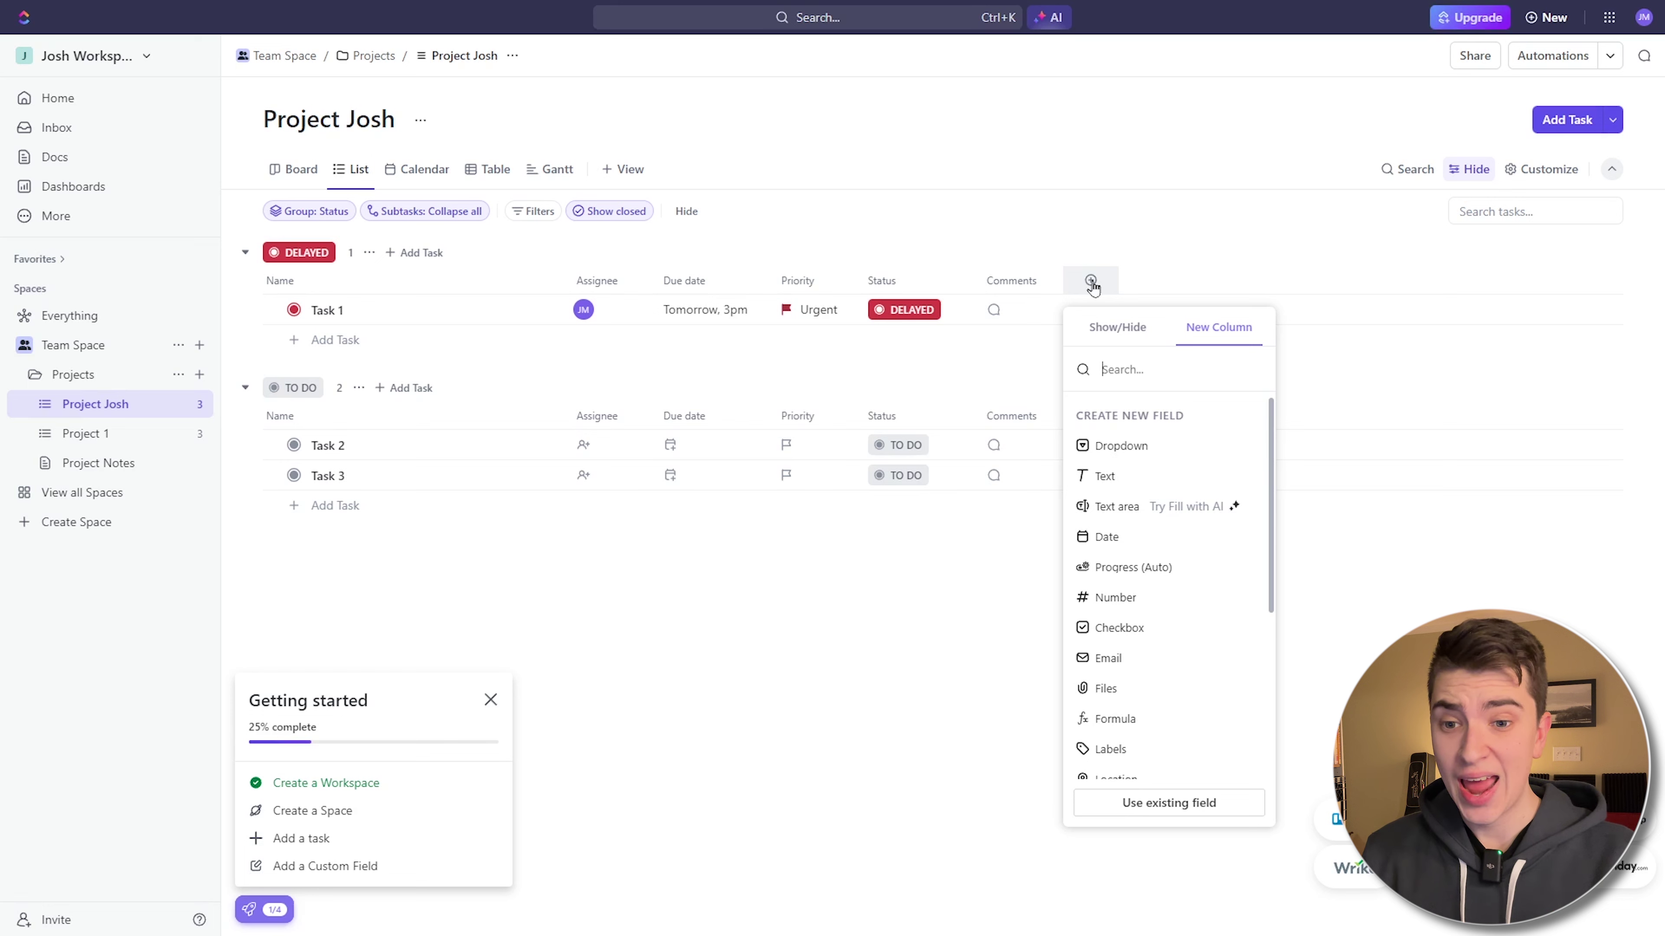
- Browse the New Column field types, start a Checkbox column named 'Pre', then cancel it
scroll(1145, 501, "down", 5)
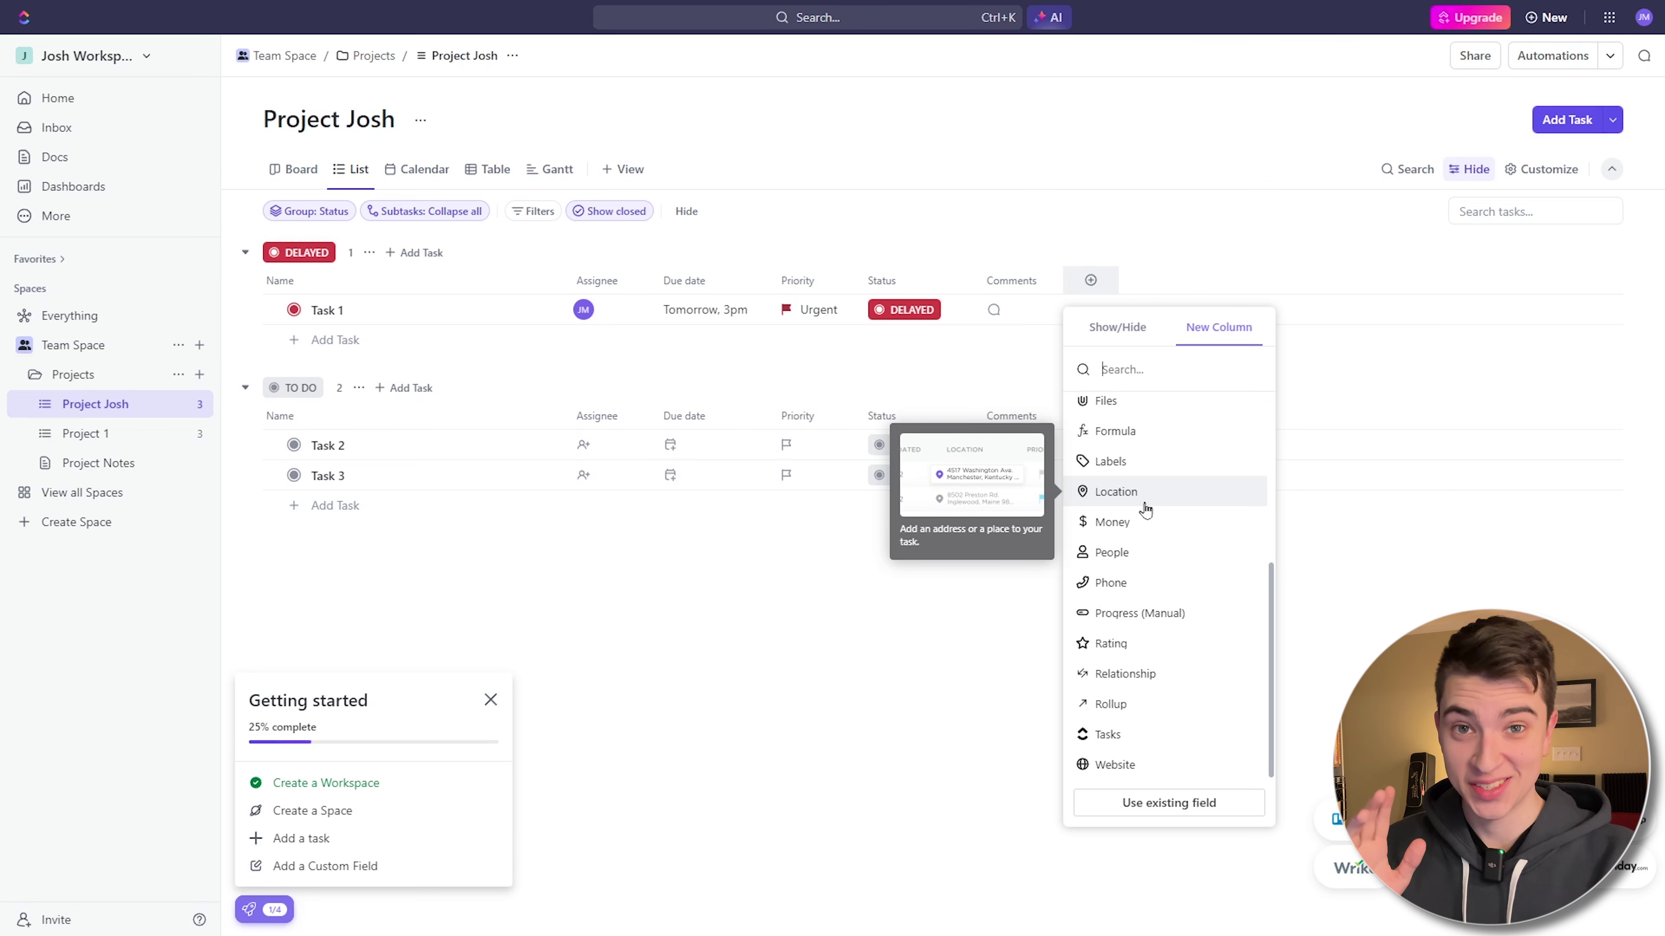
scroll(1145, 509, "up", 3)
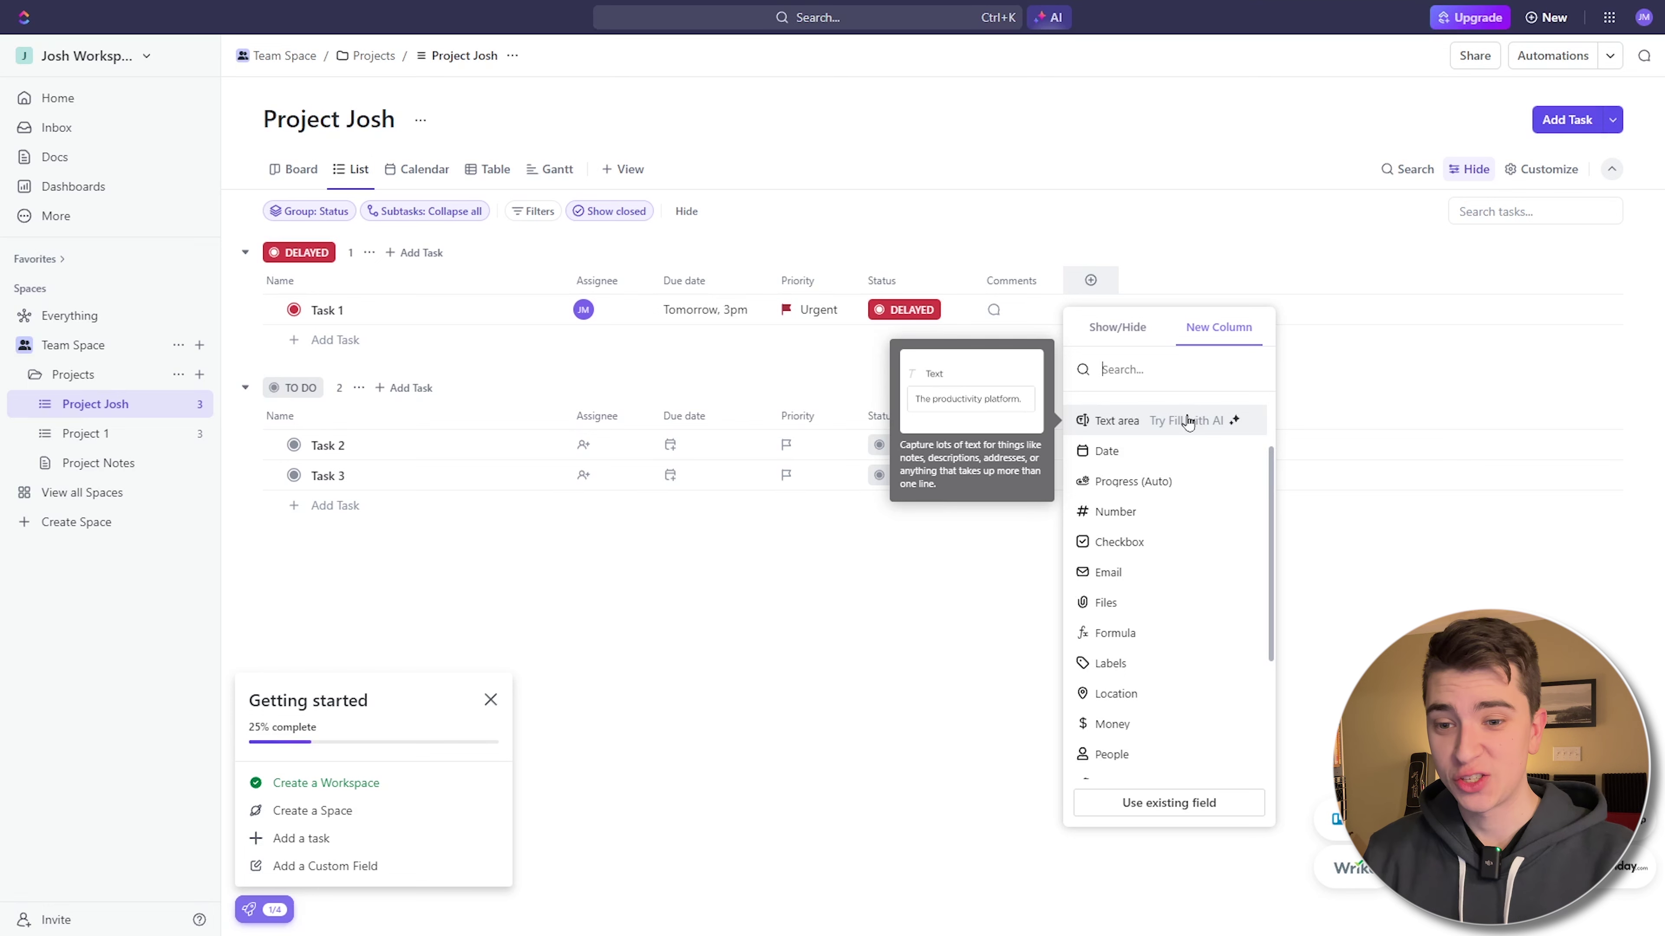
left_click(1179, 555)
type("Pre")
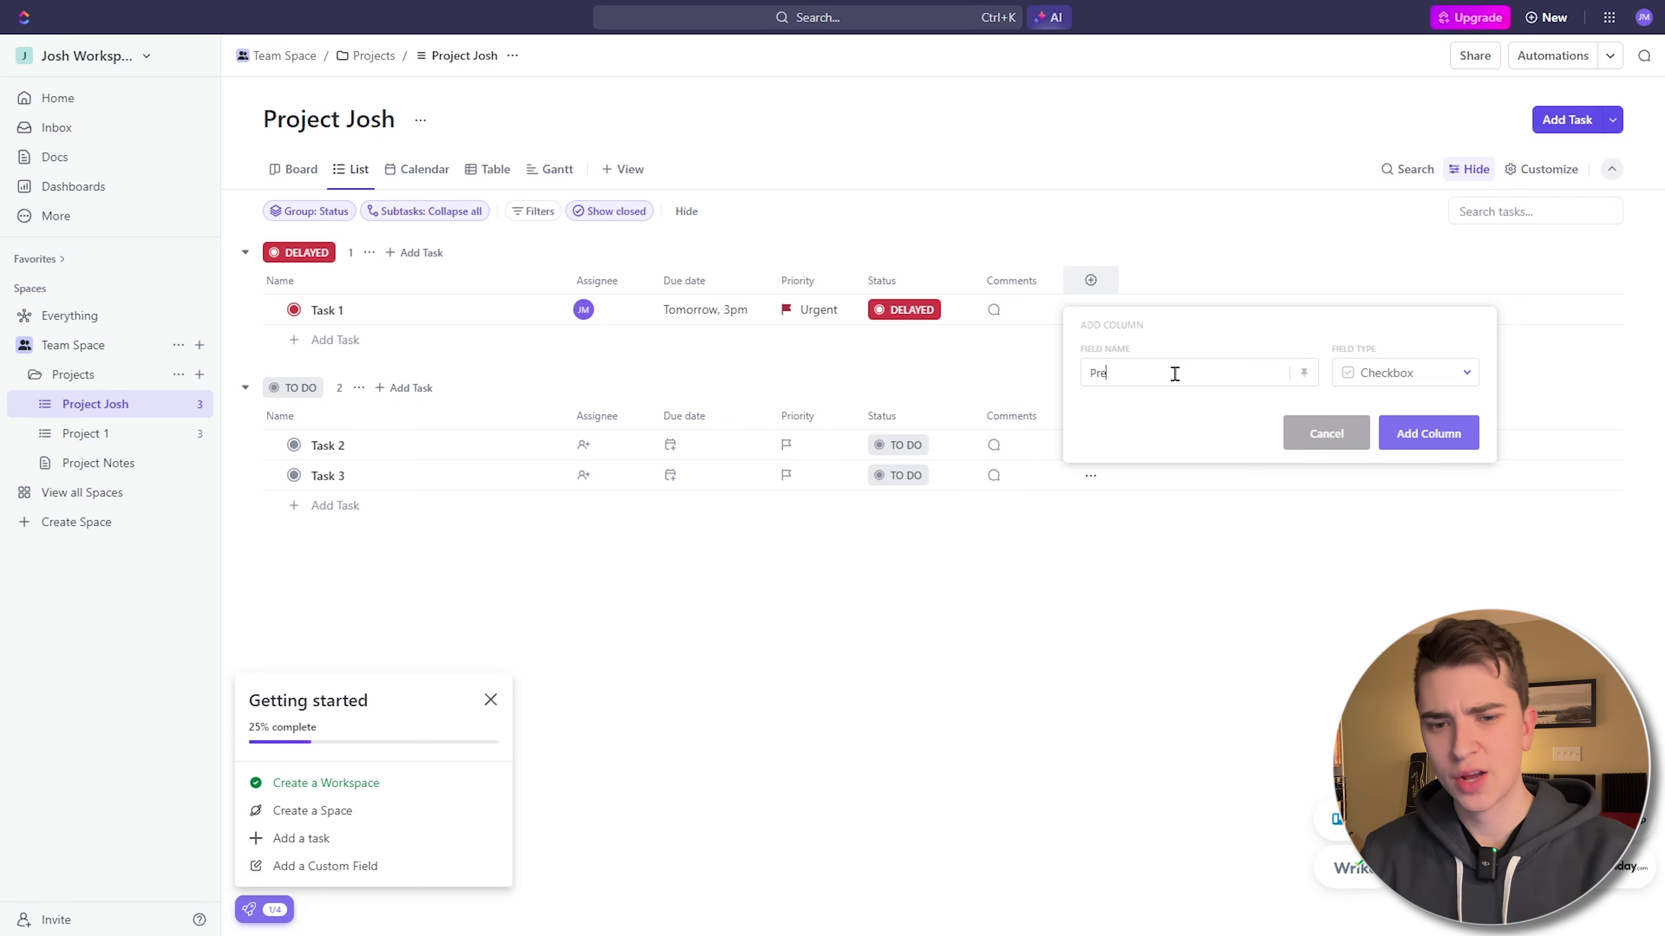
left_click(1313, 439)
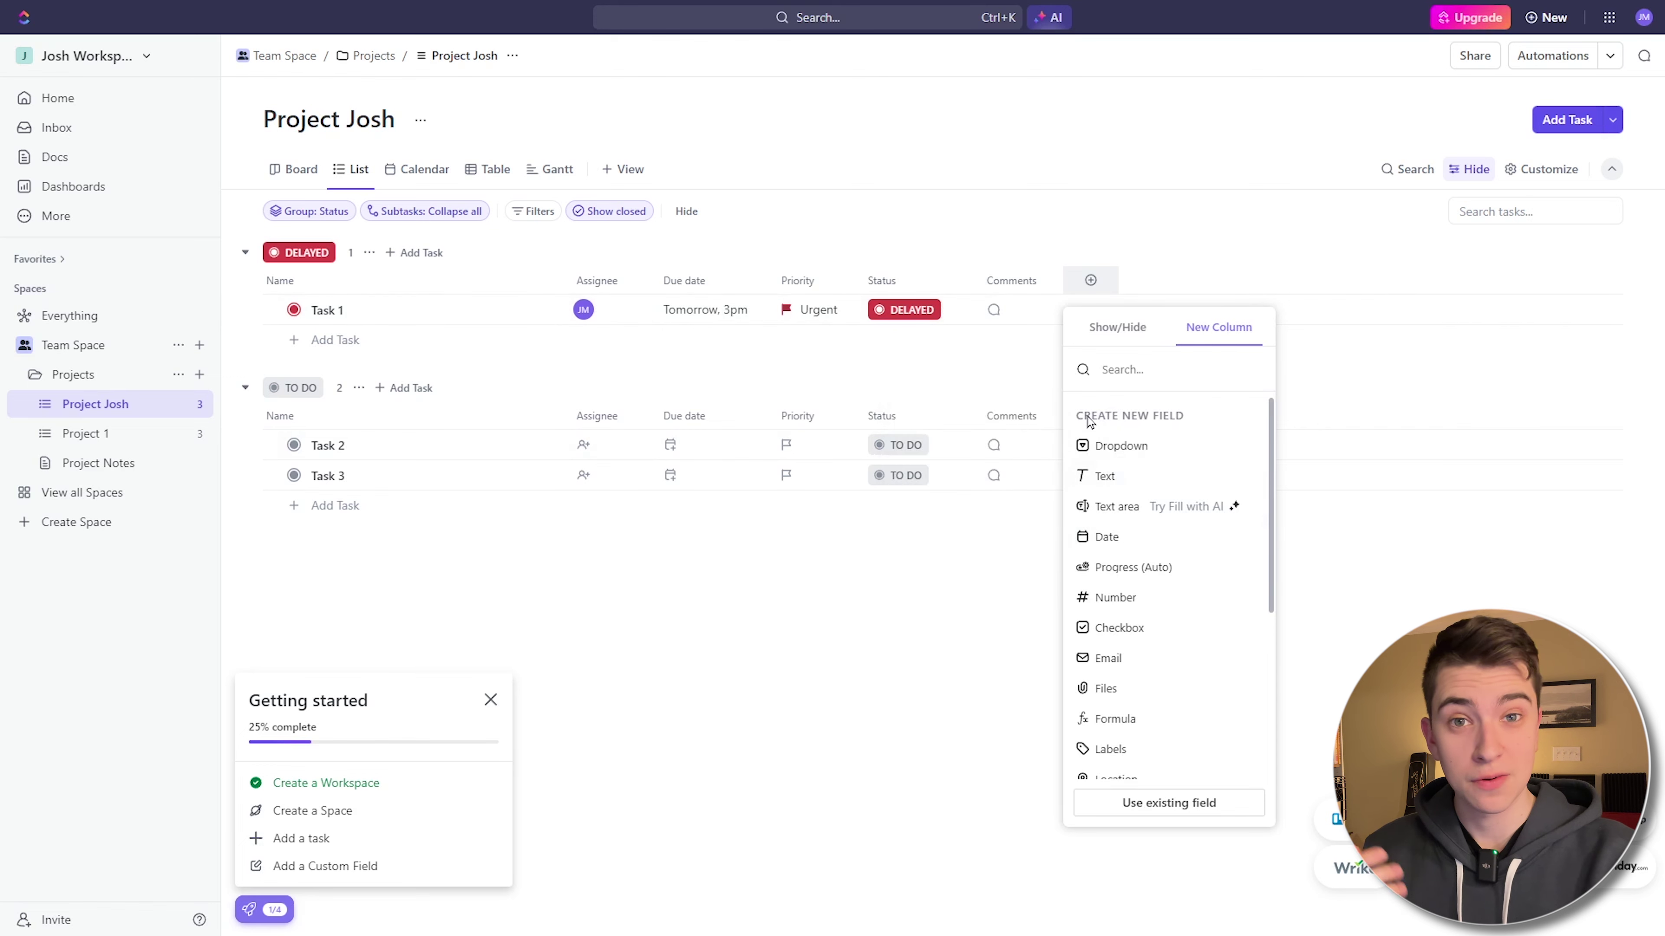
- Scroll the field-type list once more and close it without adding a column
scroll(1161, 527, "down", 5)
scroll(1173, 538, "up", 5)
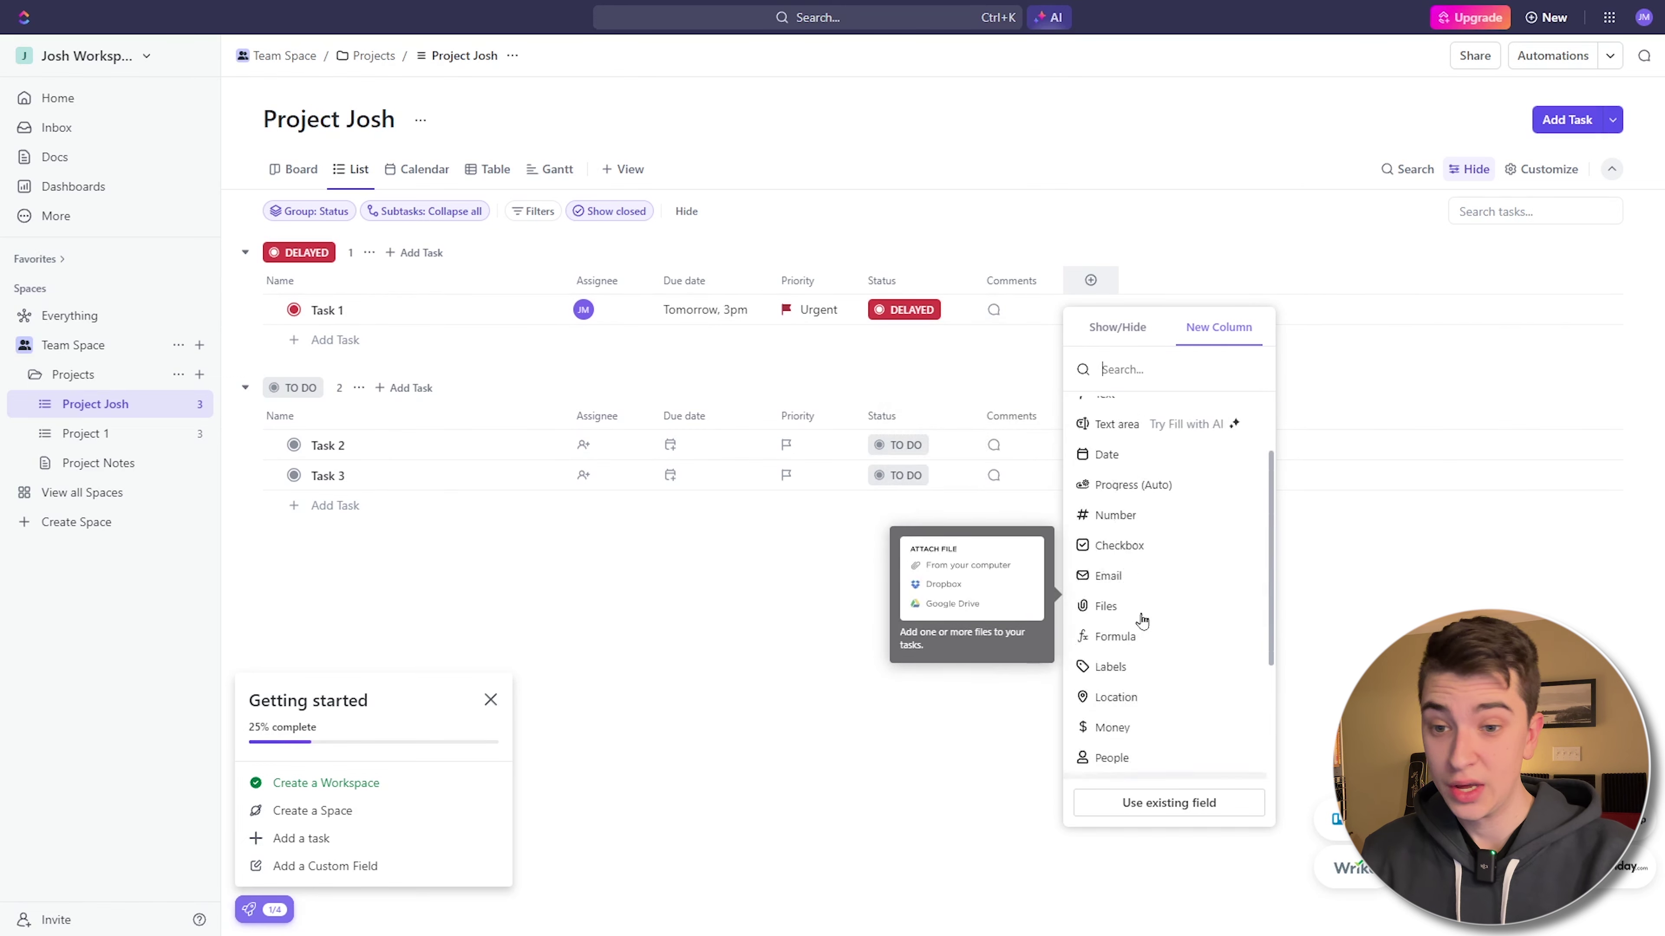
left_click(1204, 244)
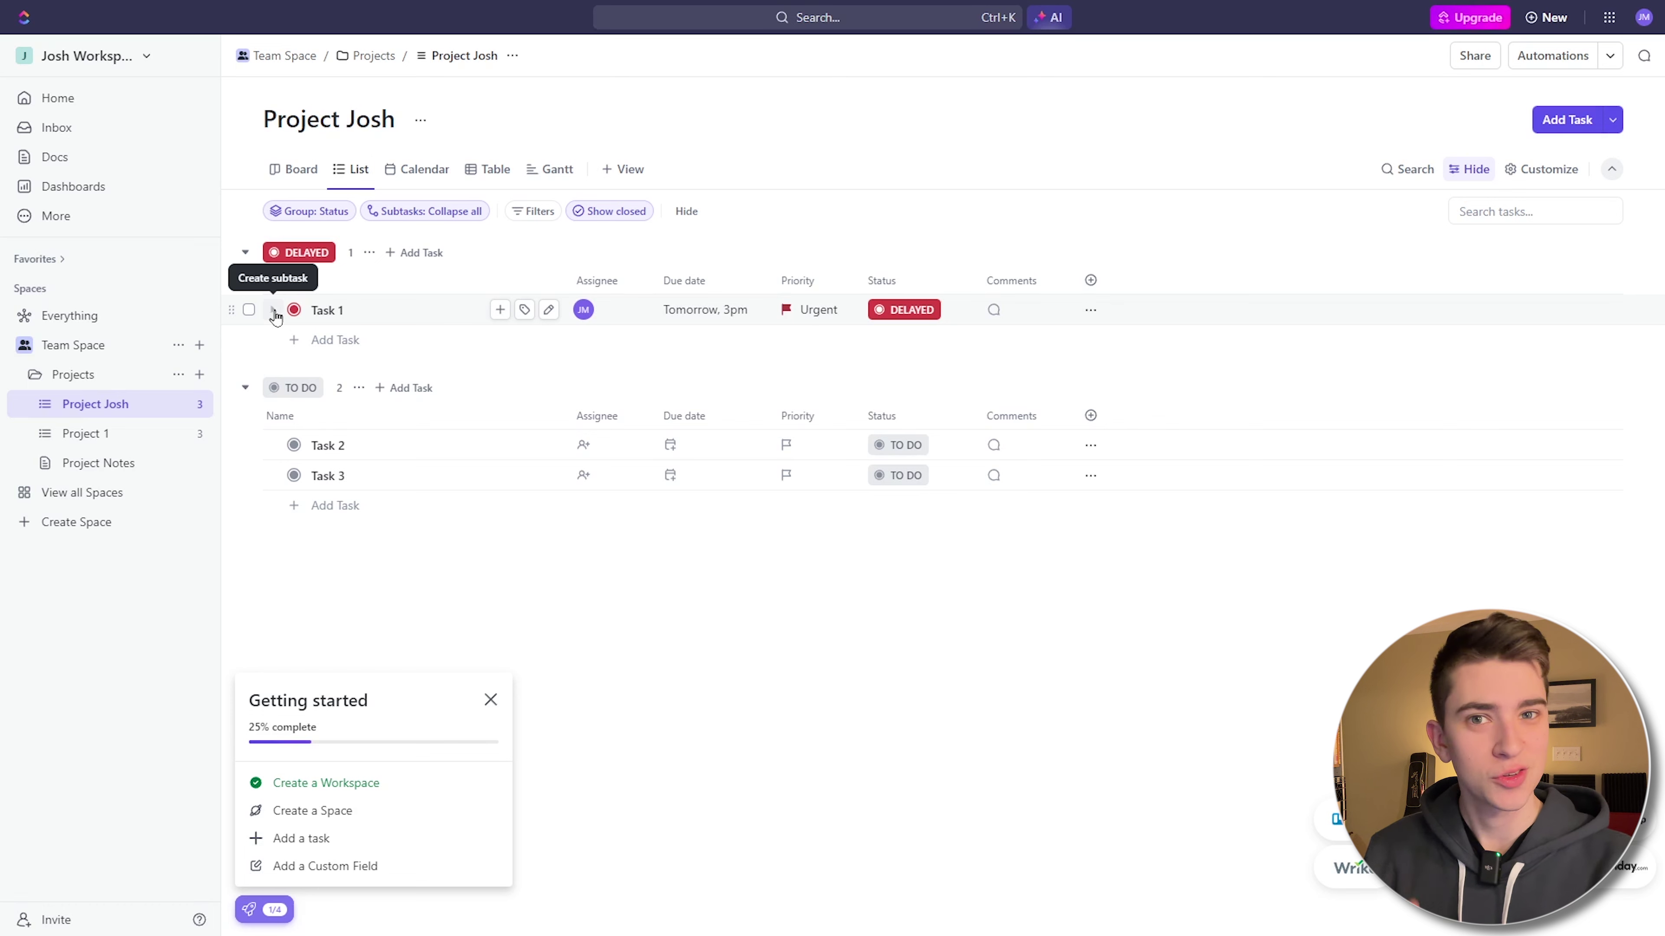
- Create 'Subtask 1' and 'Subtask 2' beneath Task 1, saving each one
left_click(274, 311)
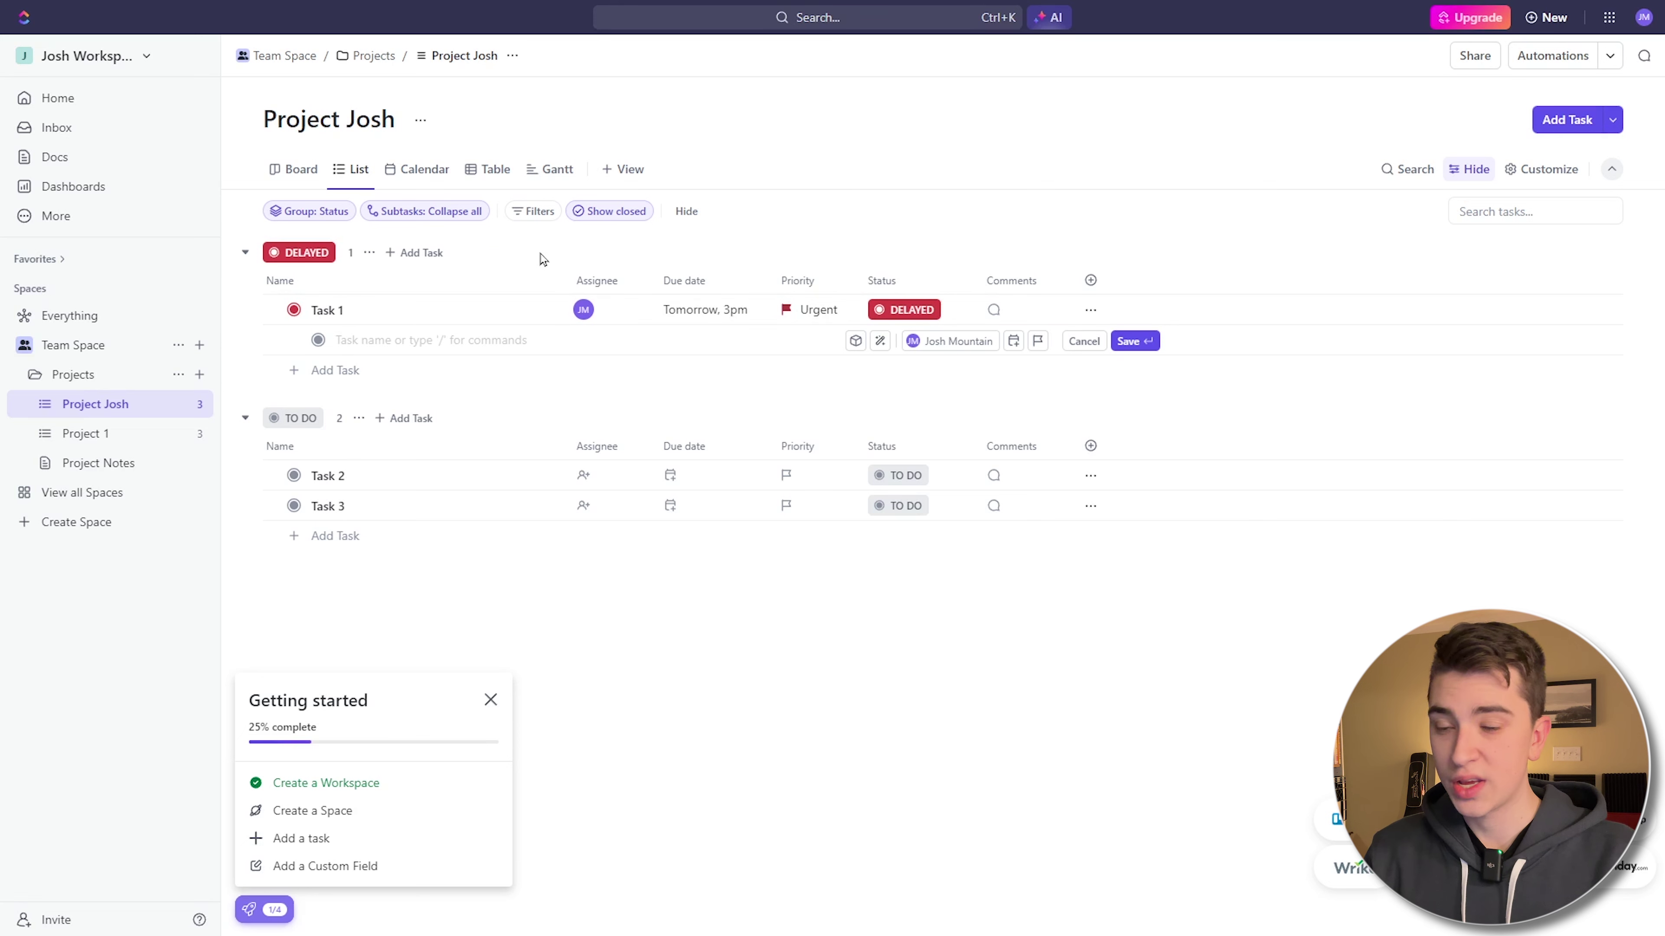
type("Subtask 1")
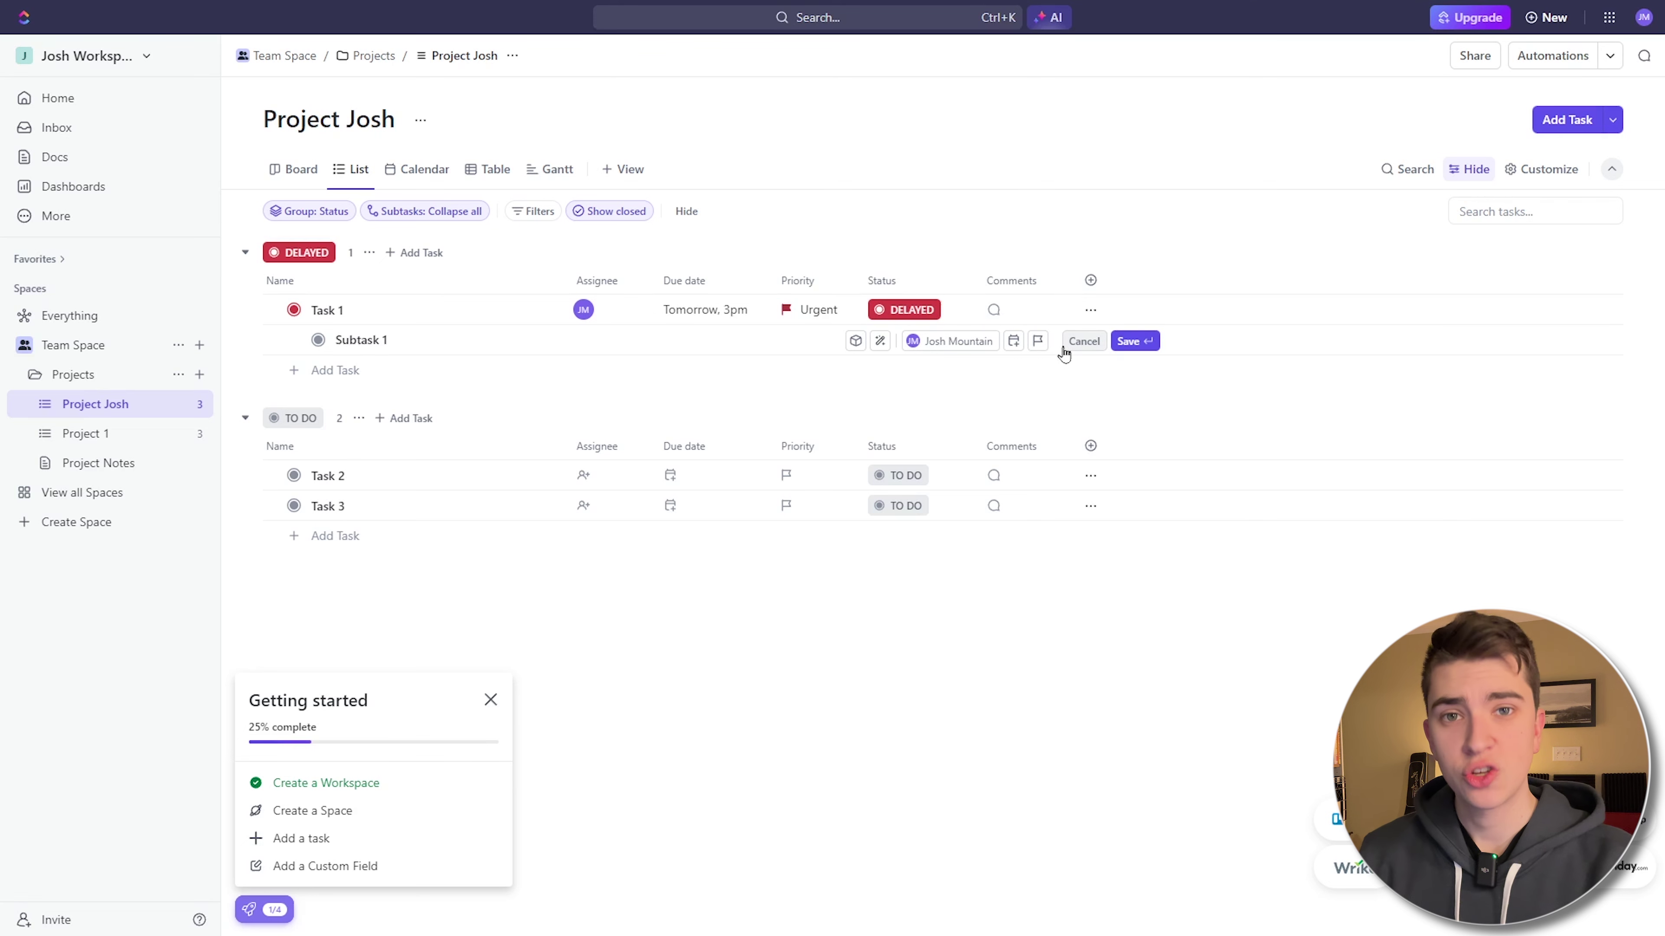
left_click(1130, 346)
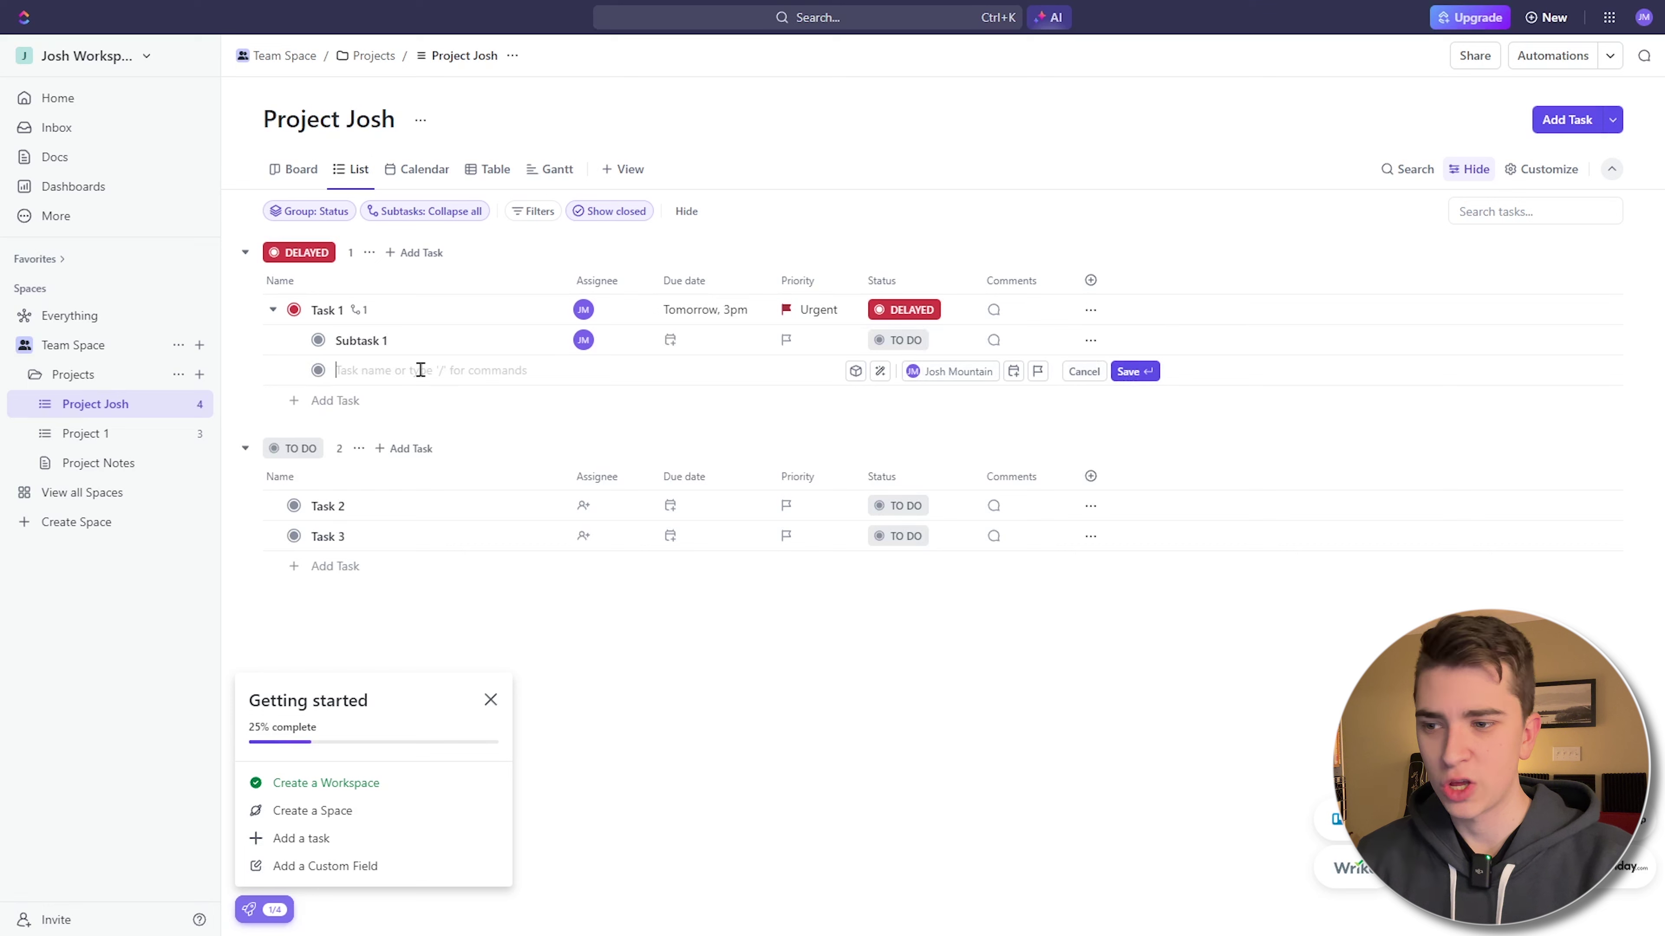
type("Subtask 2")
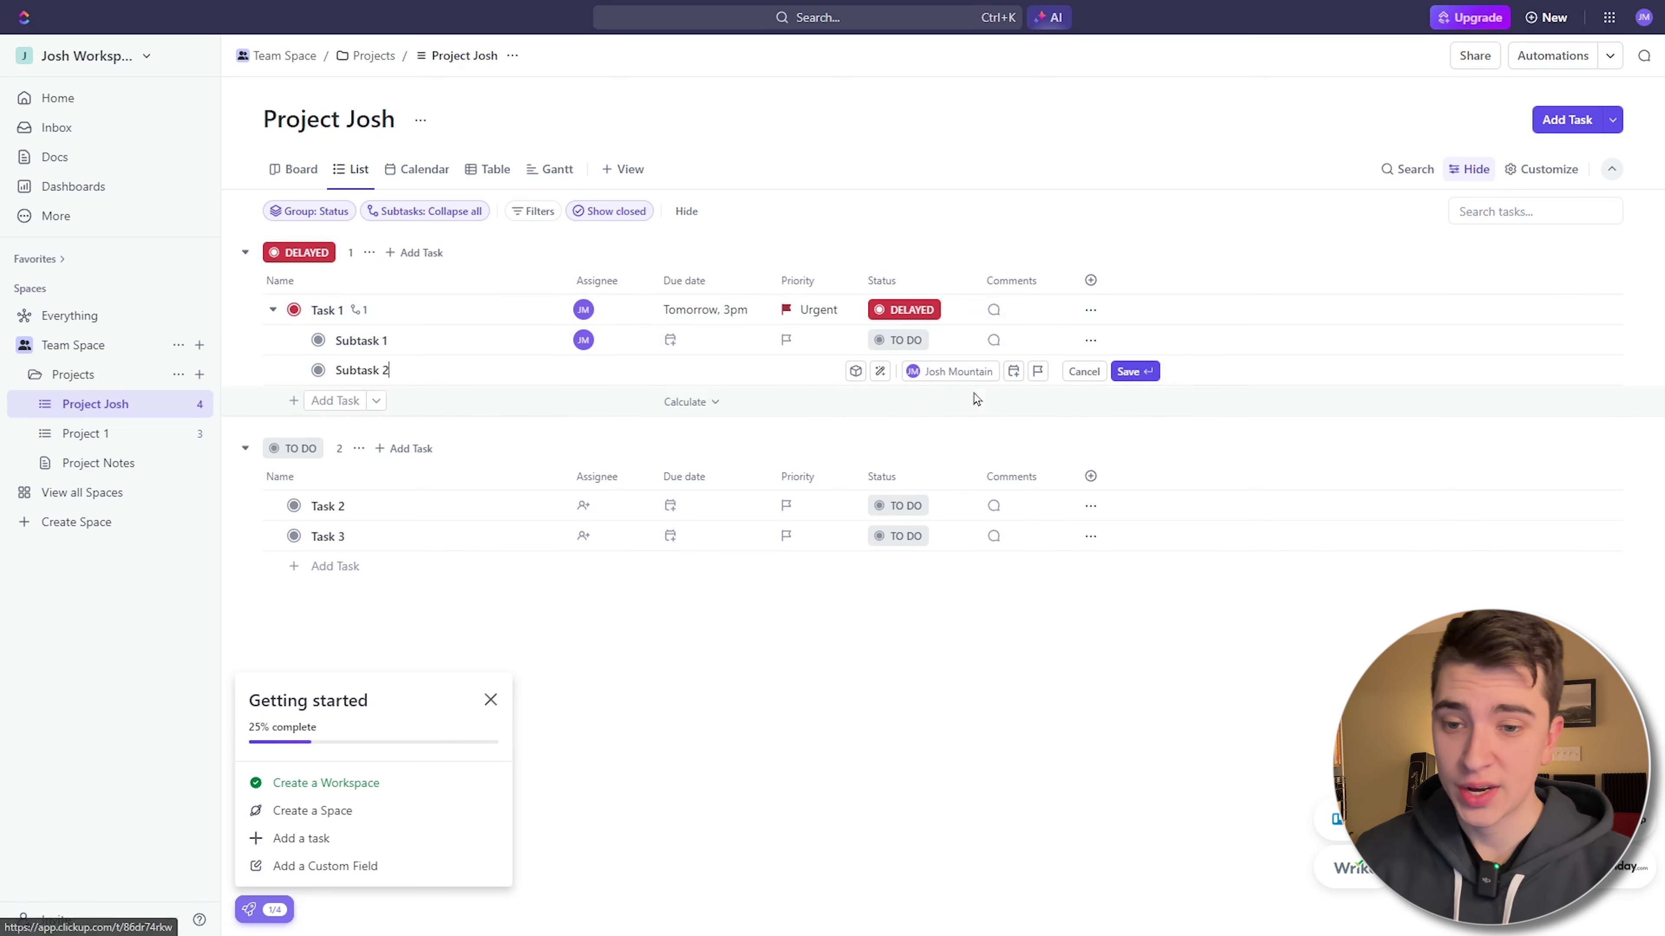
left_click(1130, 373)
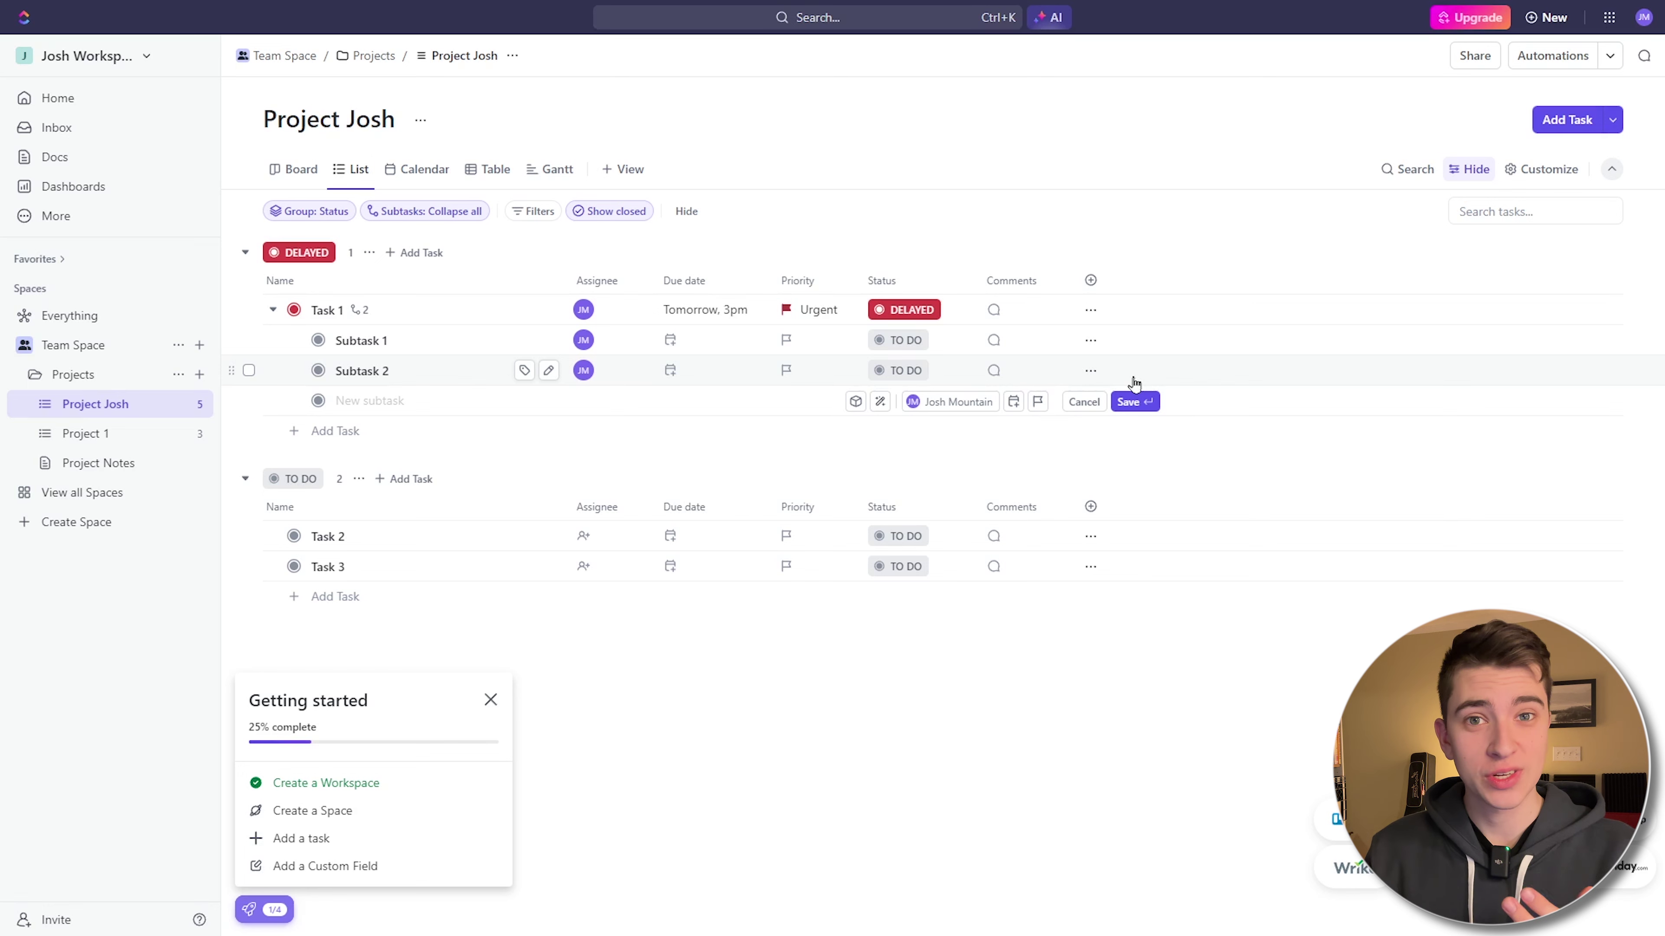
- Set Subtask 1 to IN PROGRESS, then try completing Task 1 and cancel the open-subtasks warning
left_click(319, 340)
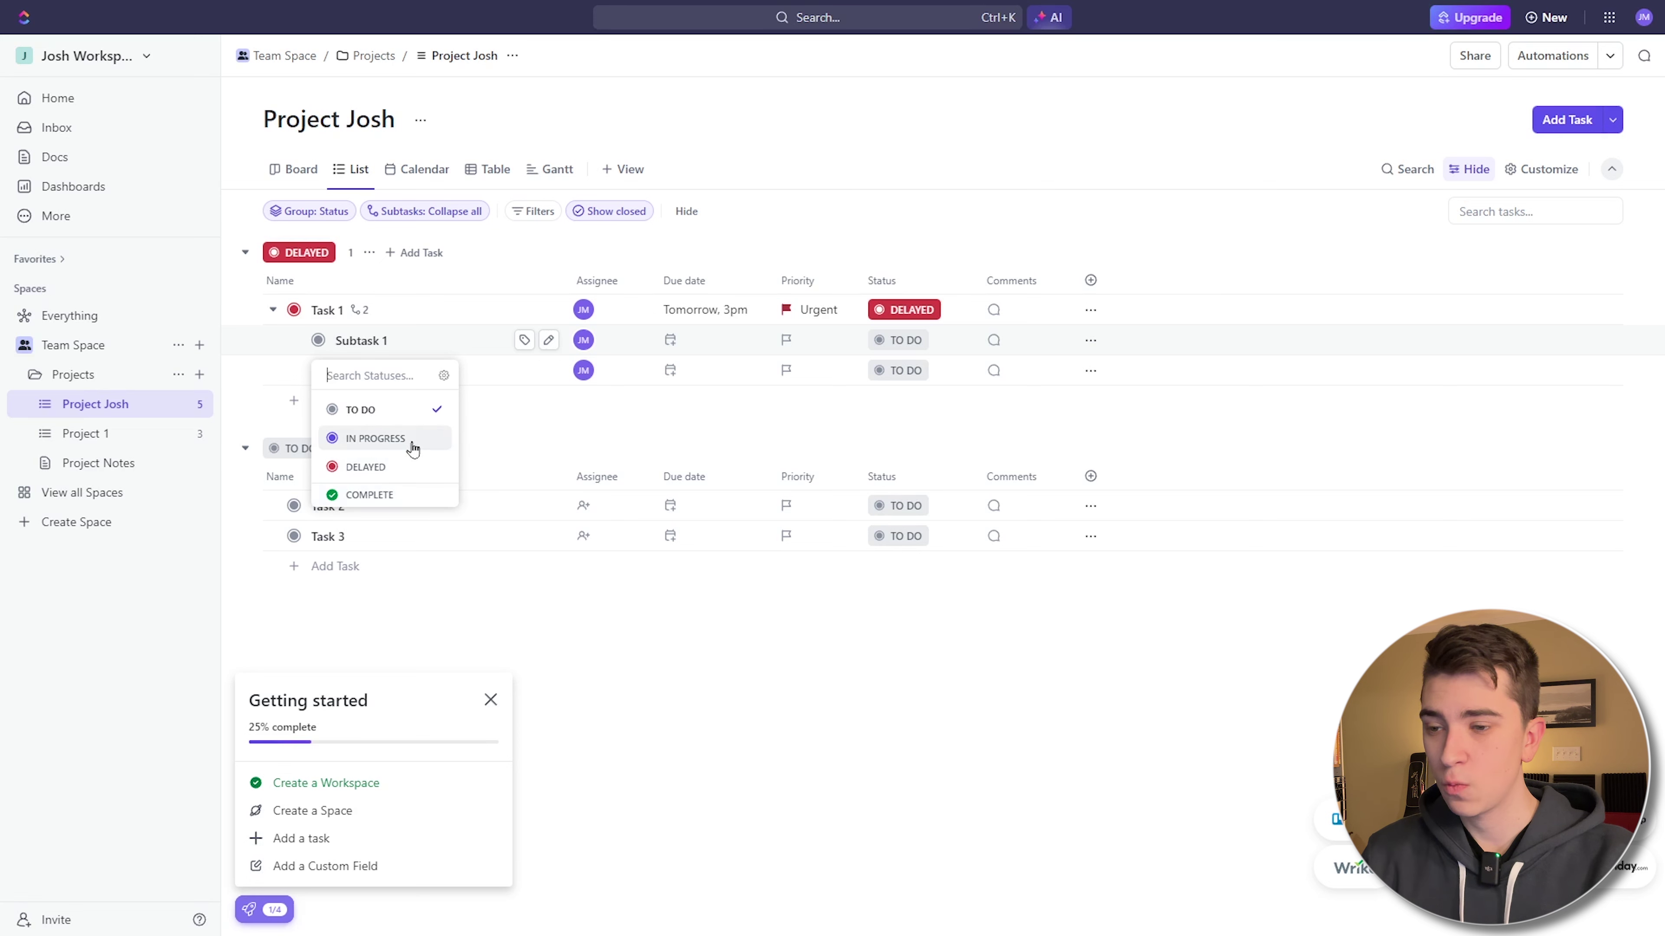
left_click(375, 438)
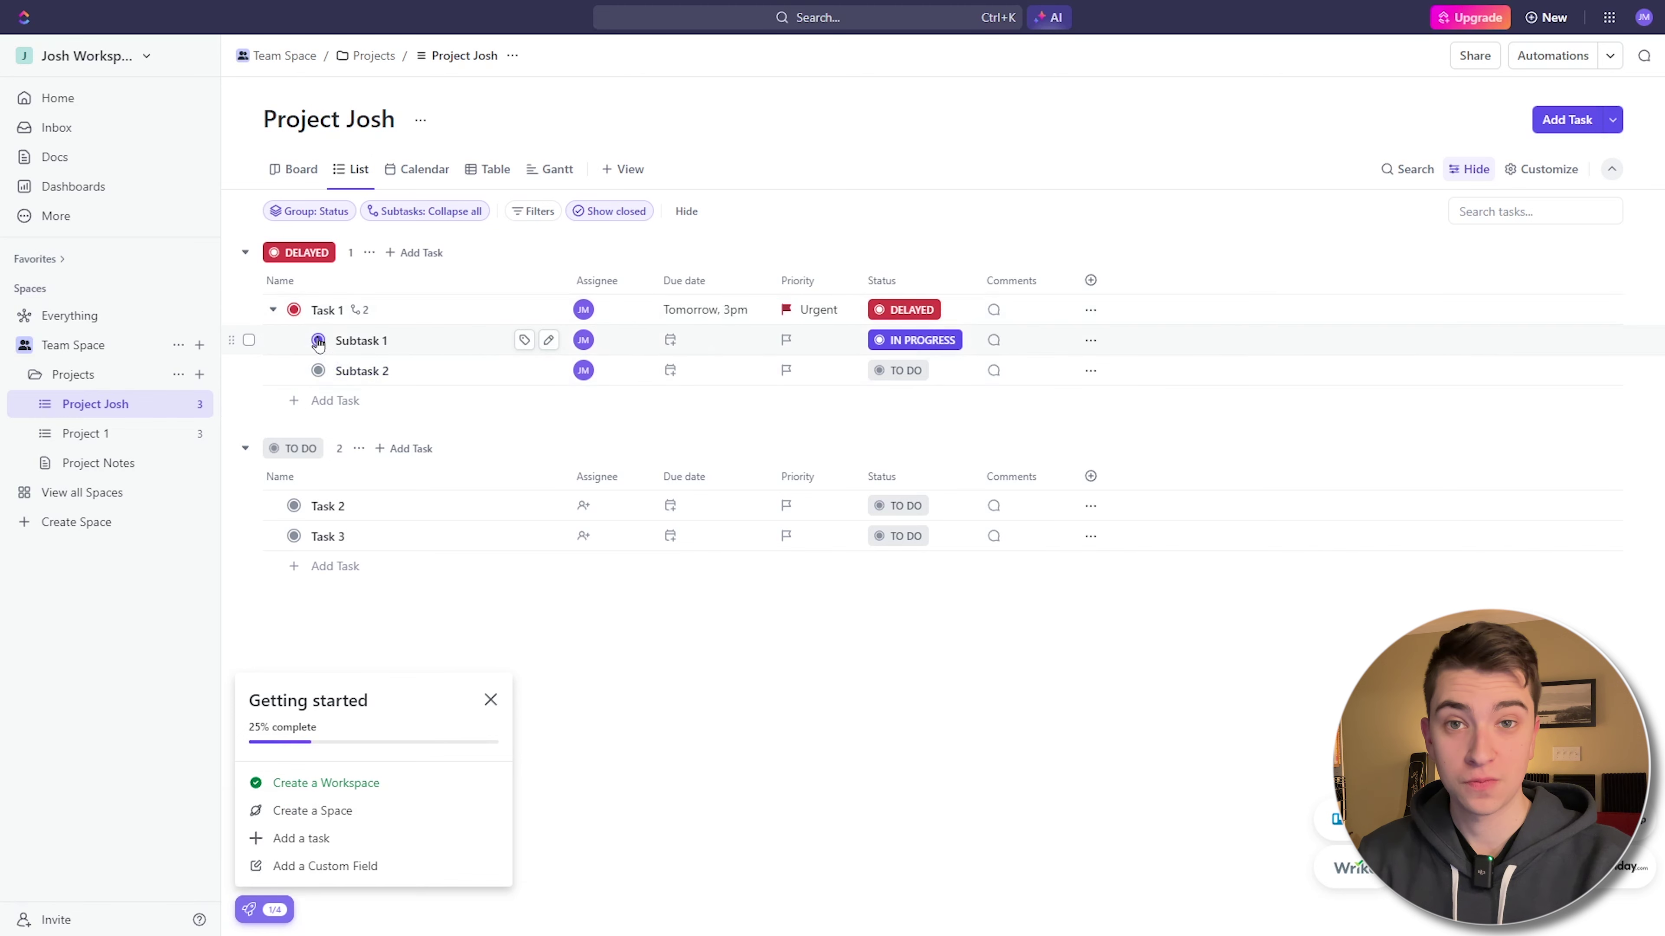
left_click(294, 310)
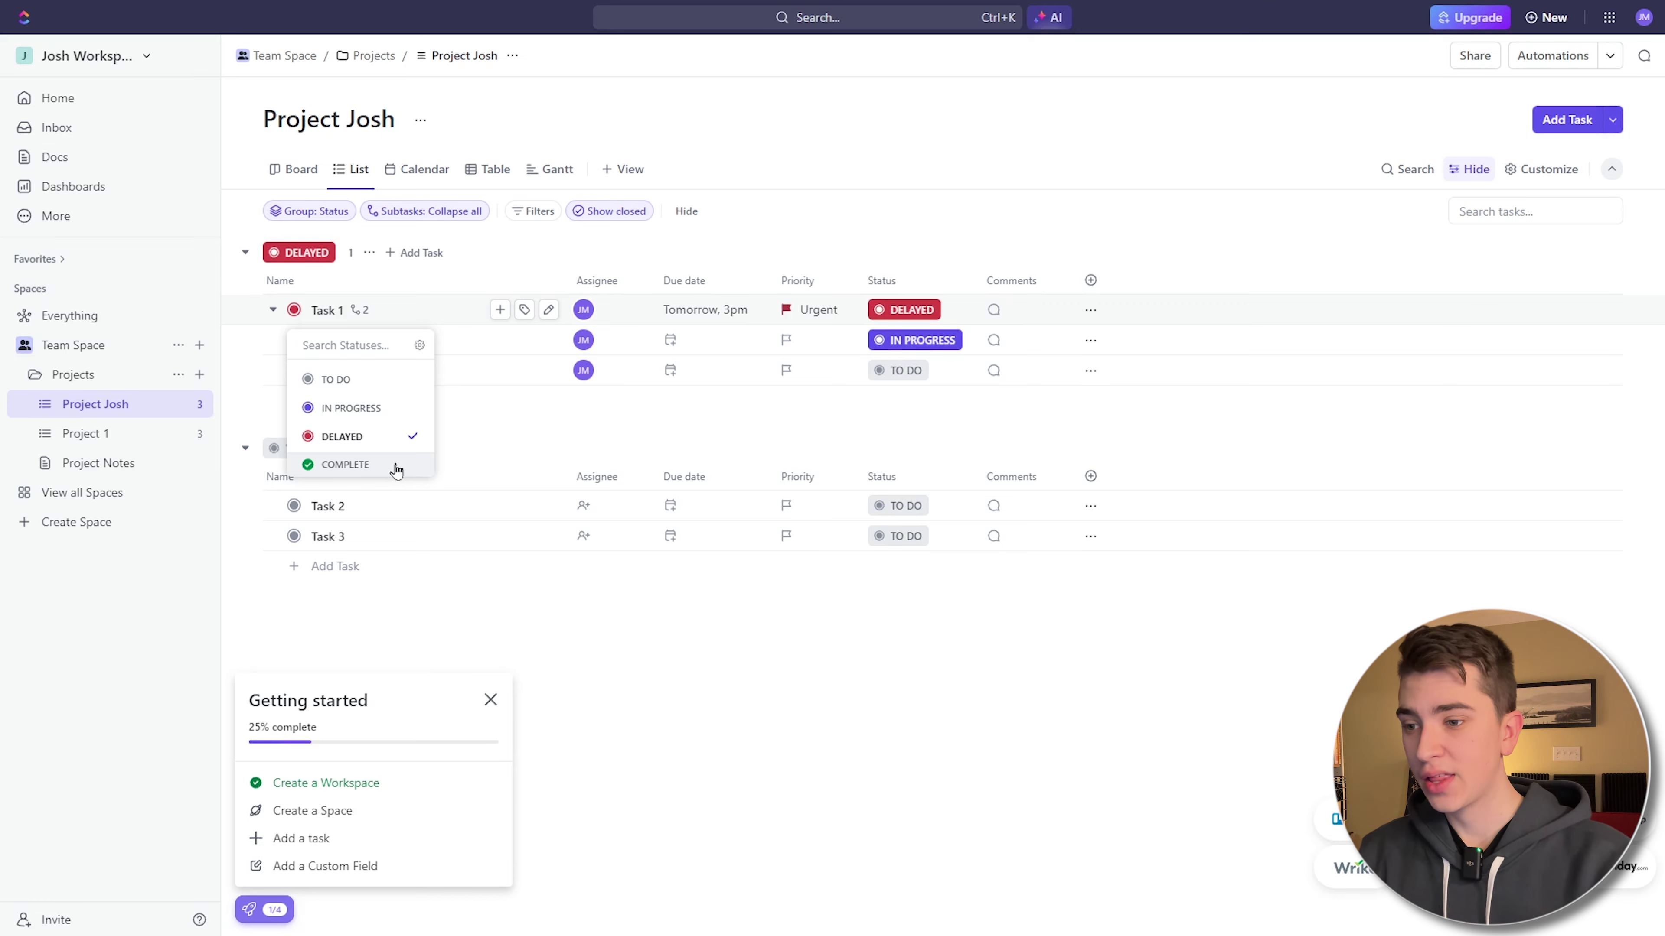
left_click(345, 464)
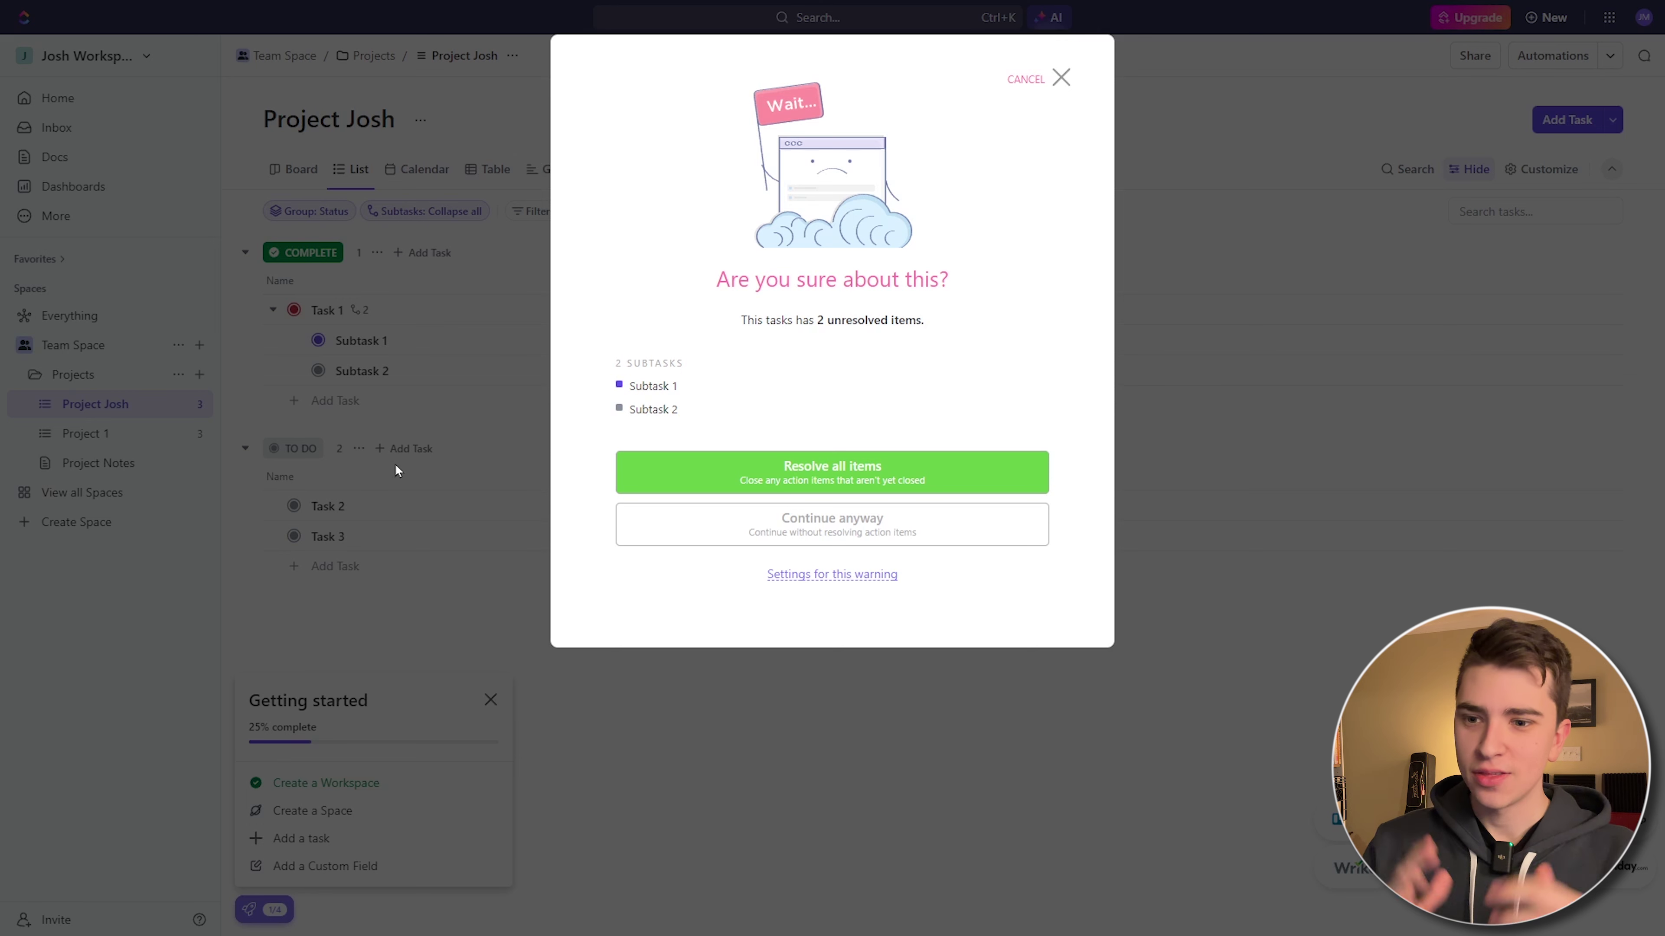
left_click(1058, 81)
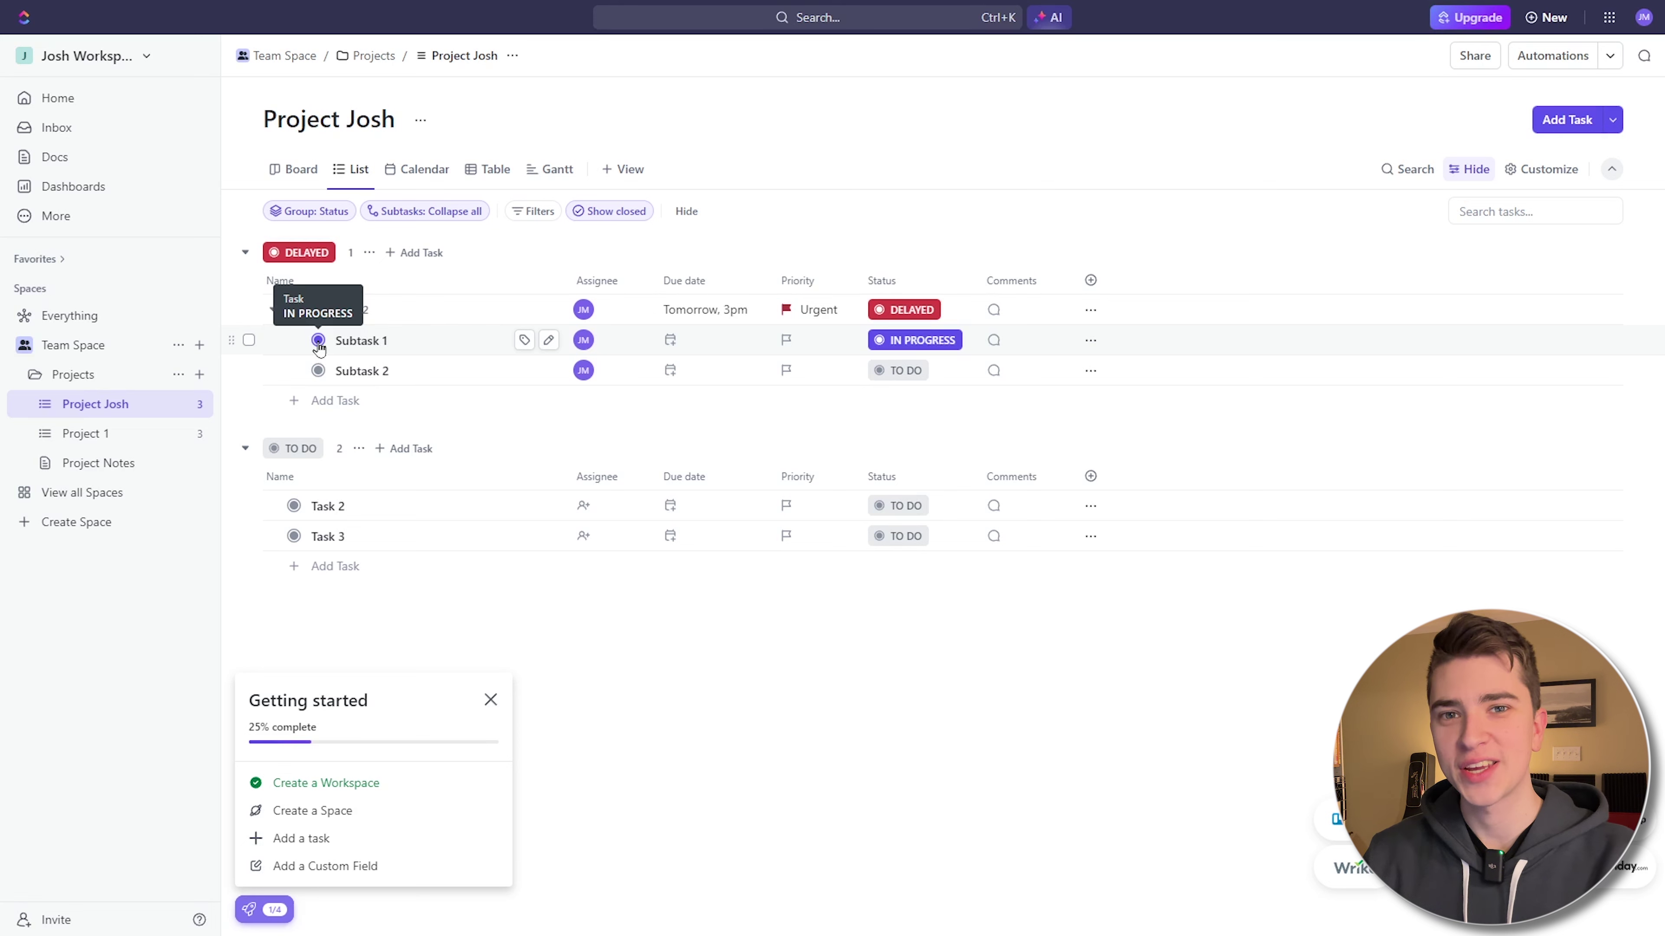
- Set Subtask 1, Subtask 2, and then Task 1 to COMPLETE
left_click(318, 341)
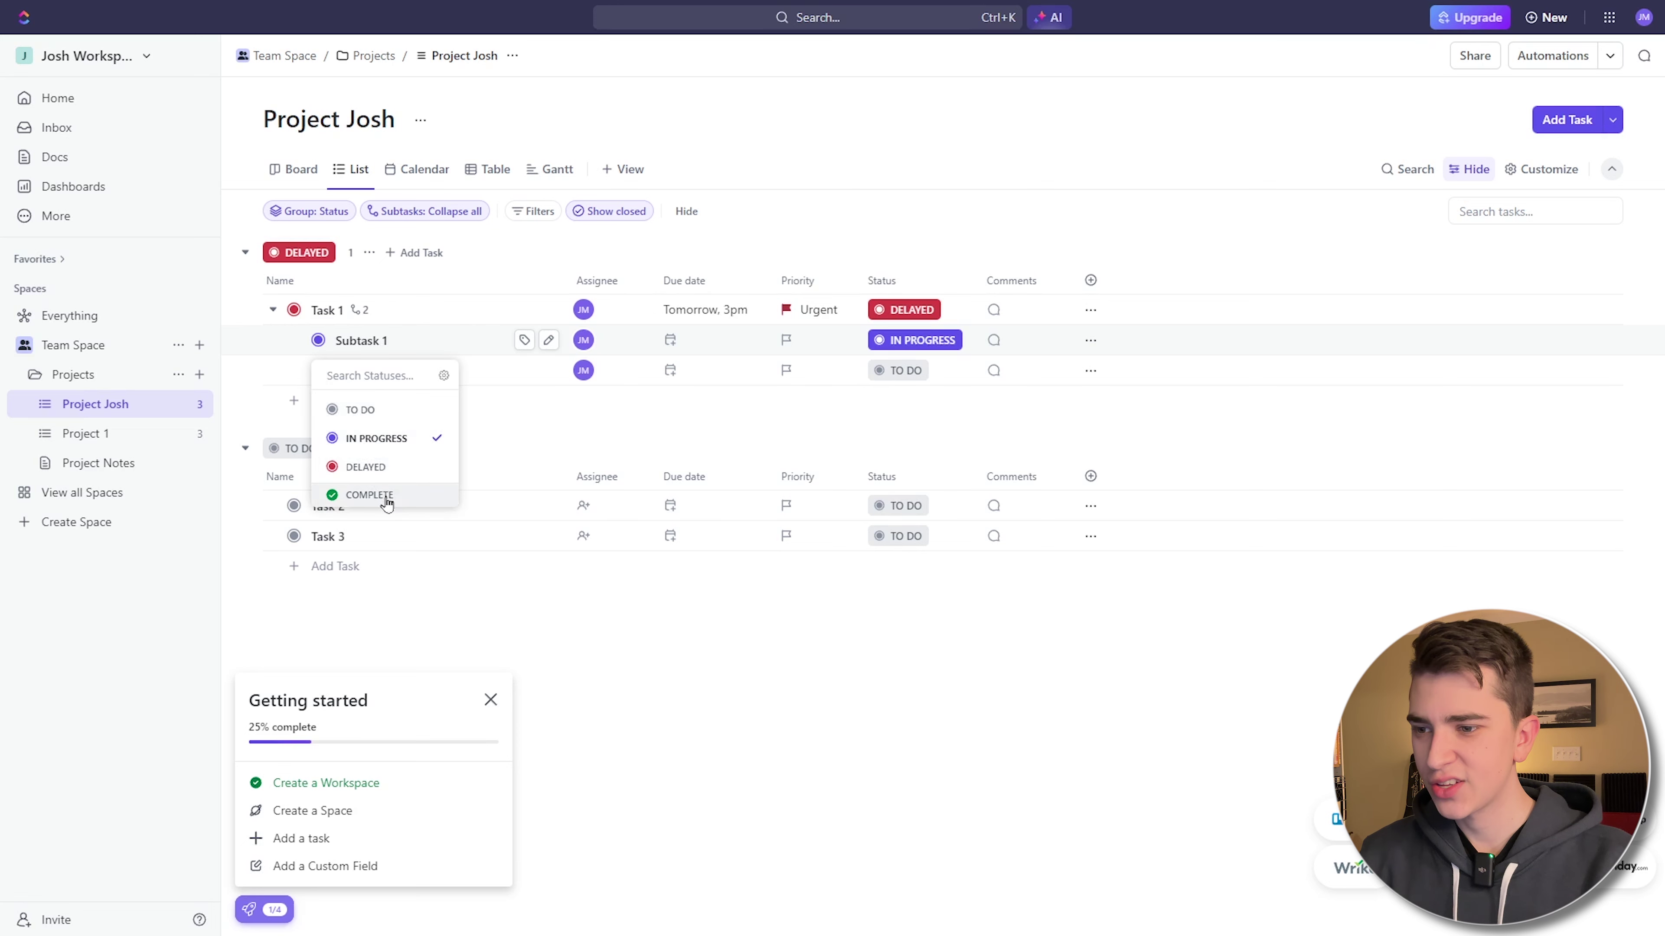
left_click(386, 496)
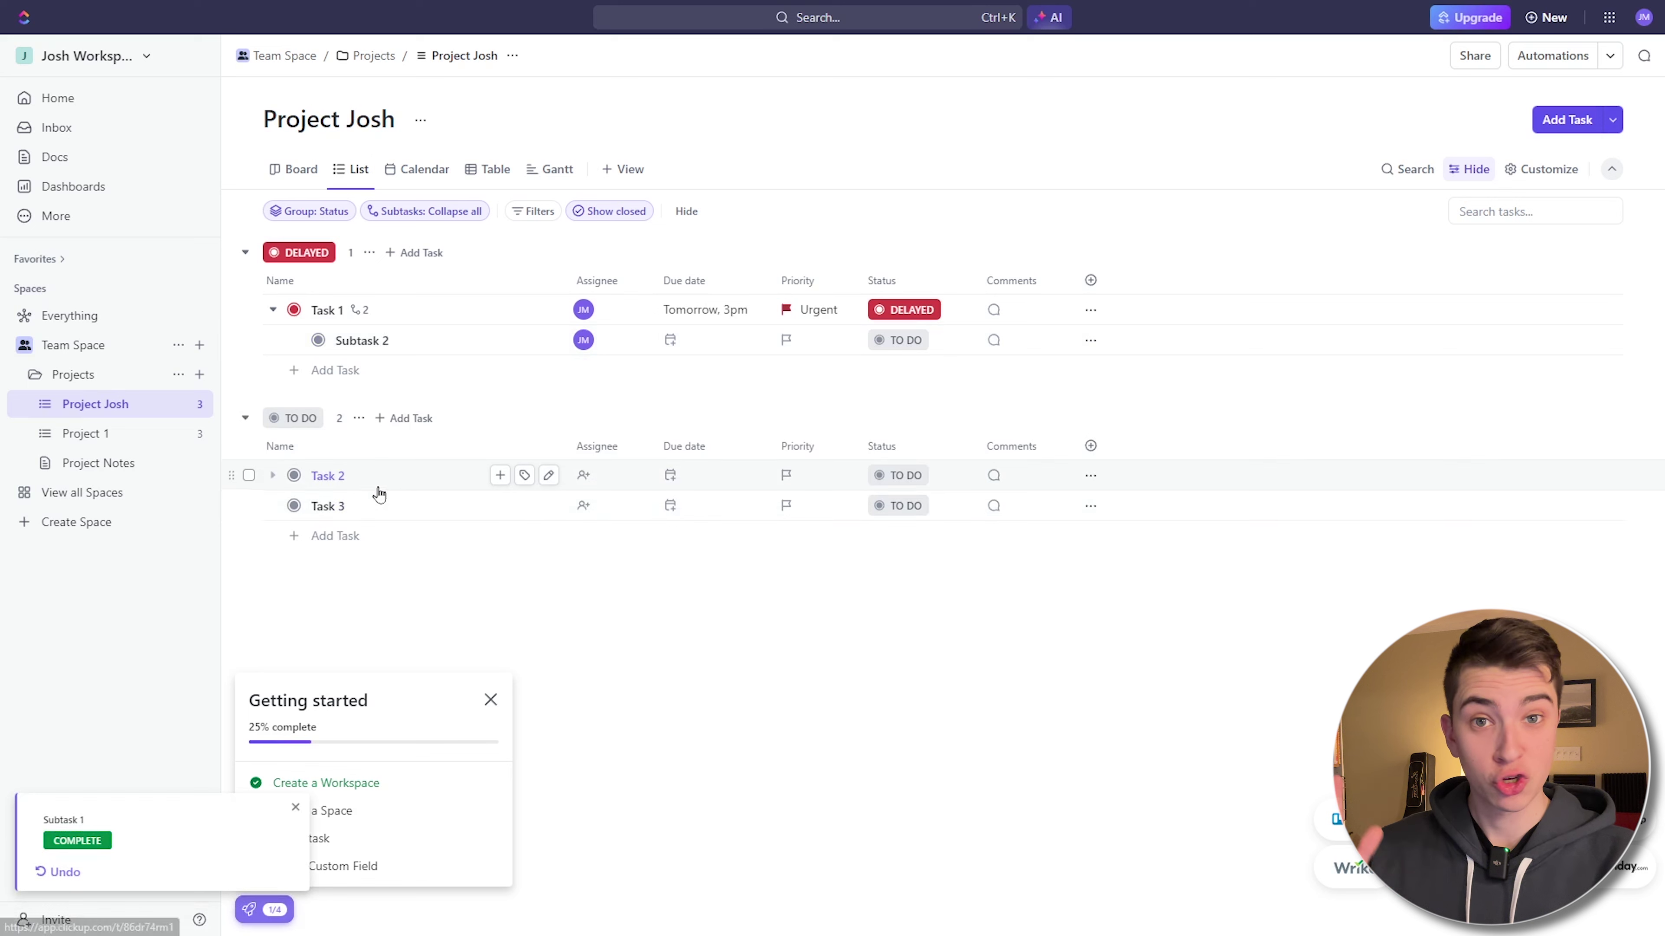
left_click(319, 341)
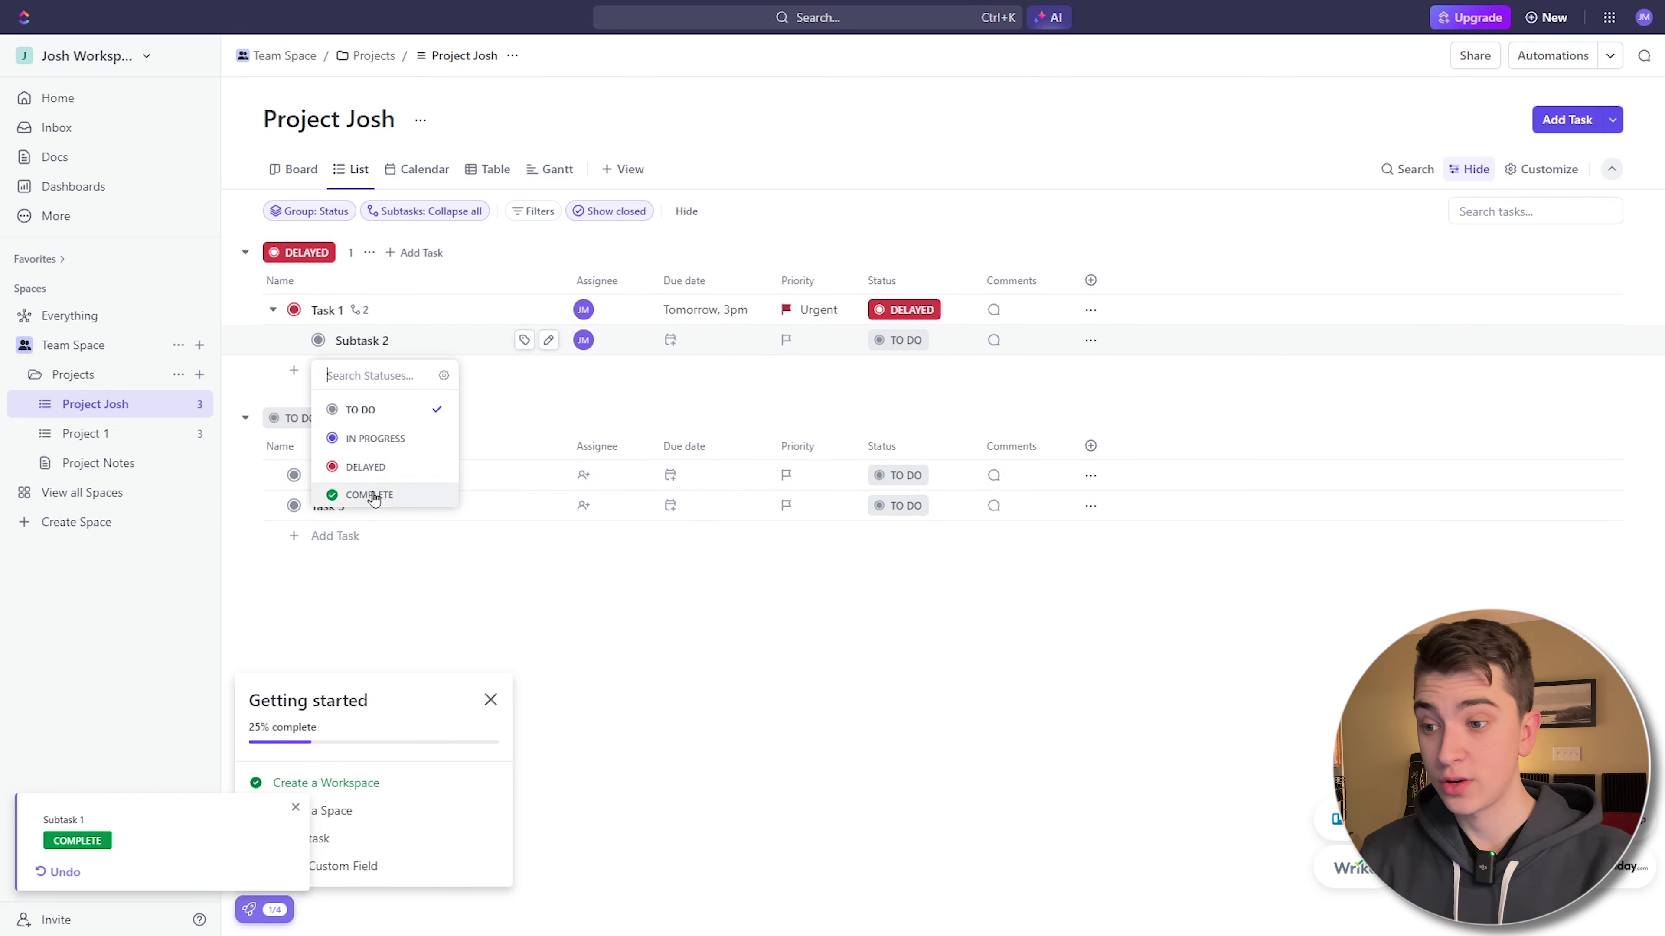
left_click(381, 495)
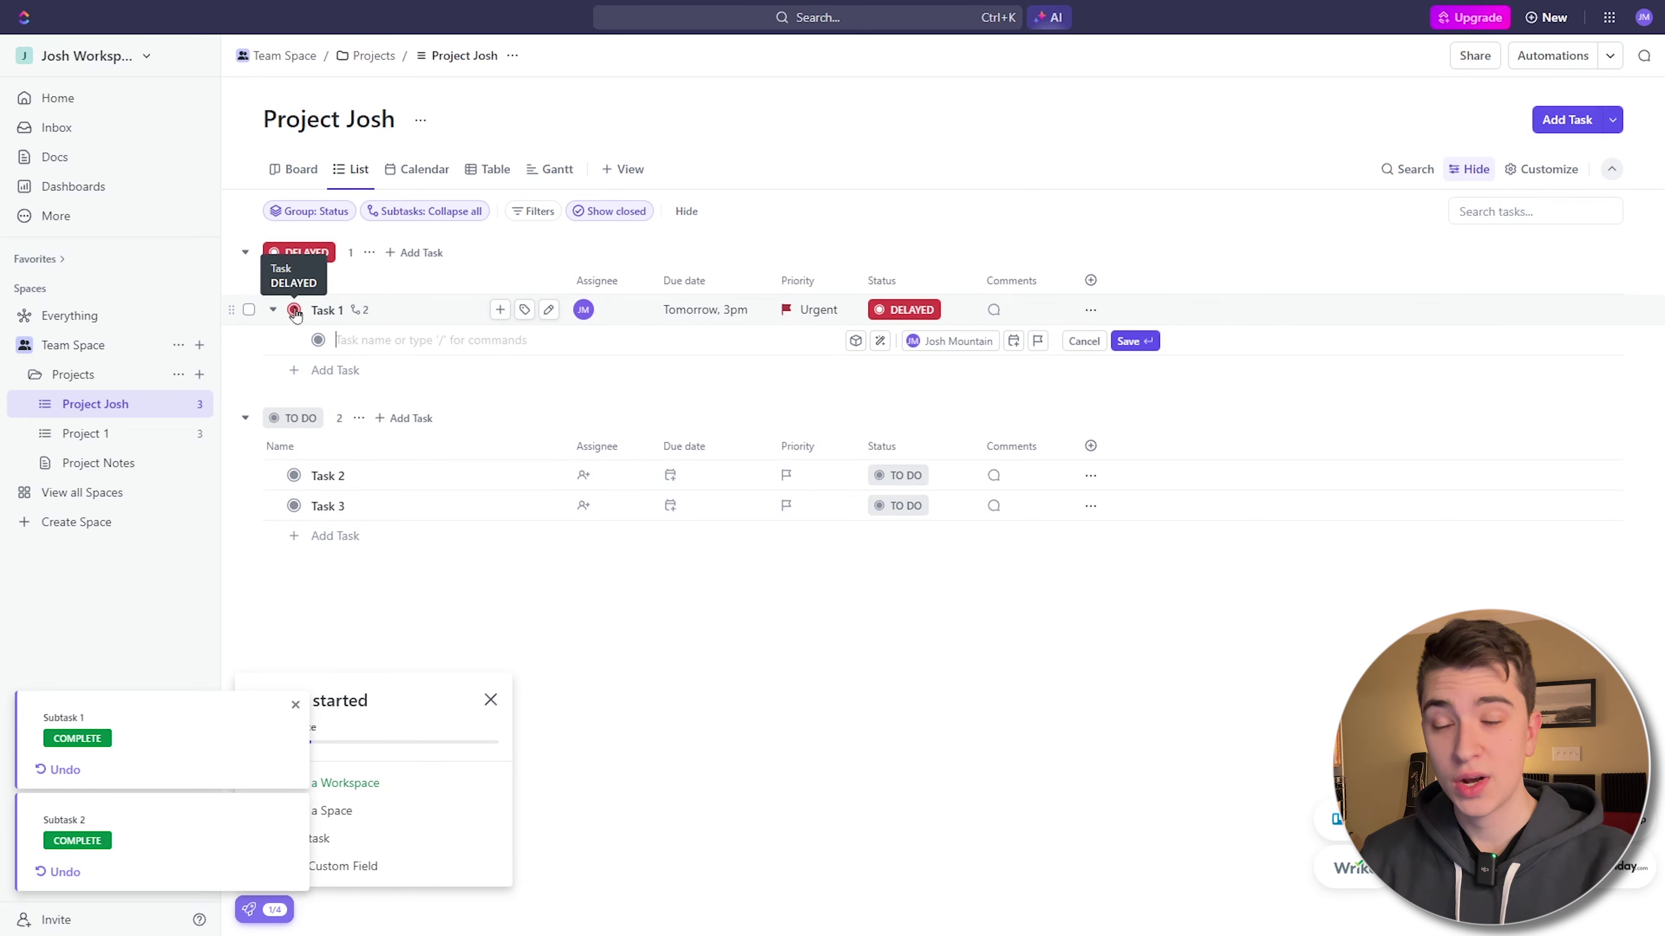
left_click(295, 310)
left_click(345, 464)
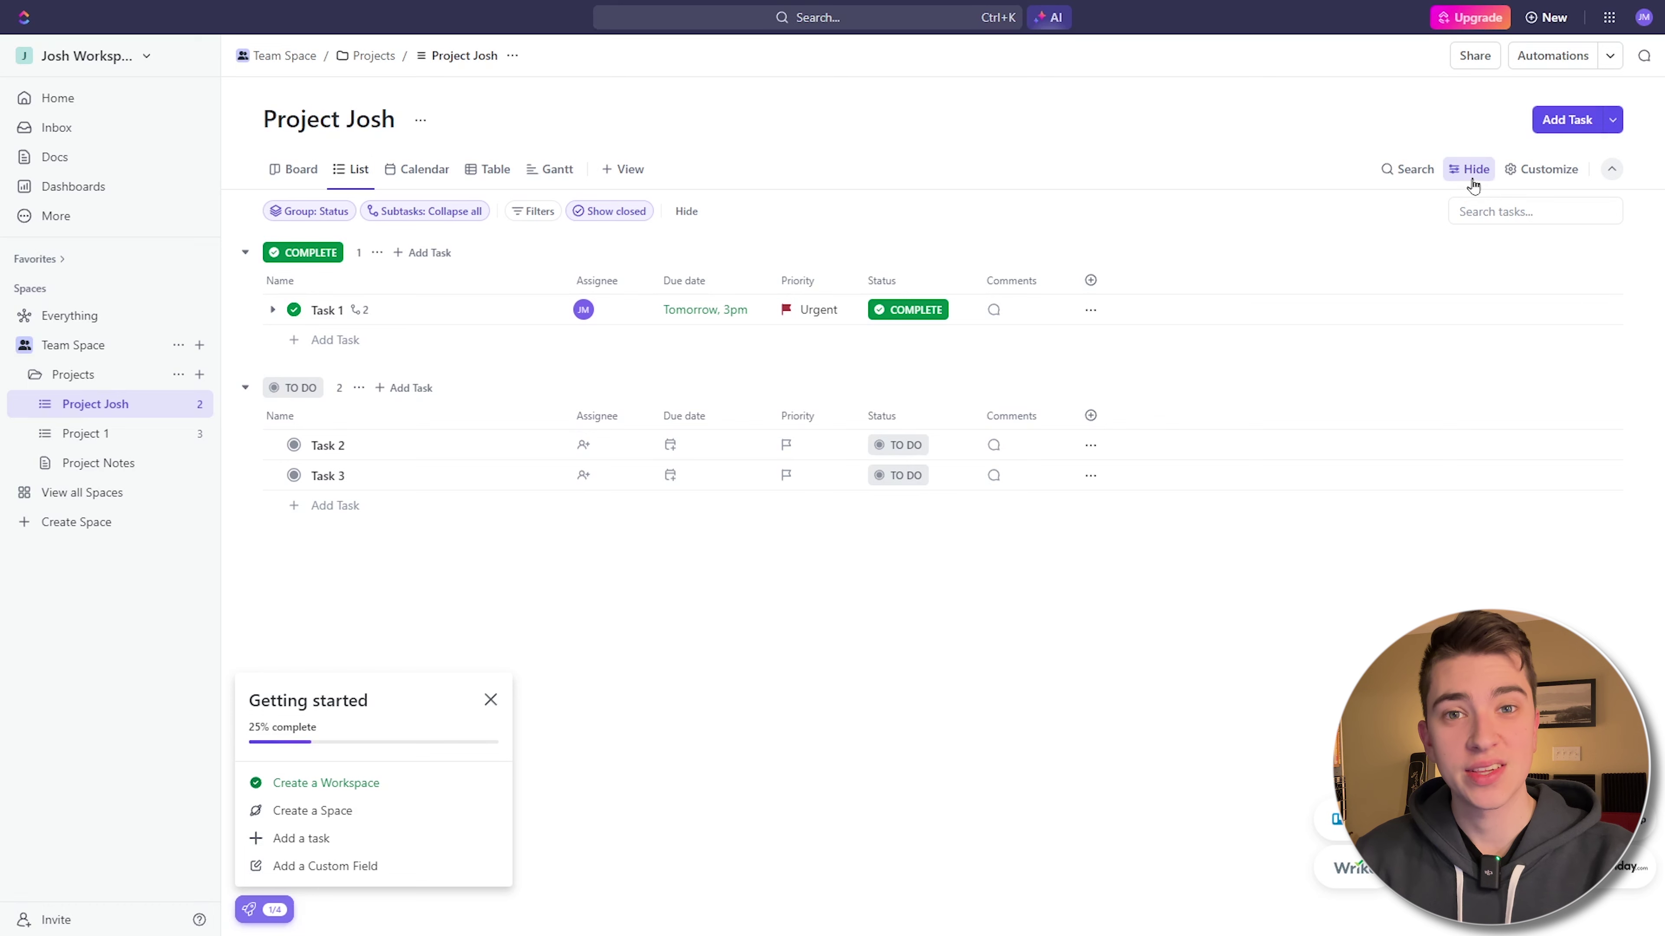
left_click(1469, 172)
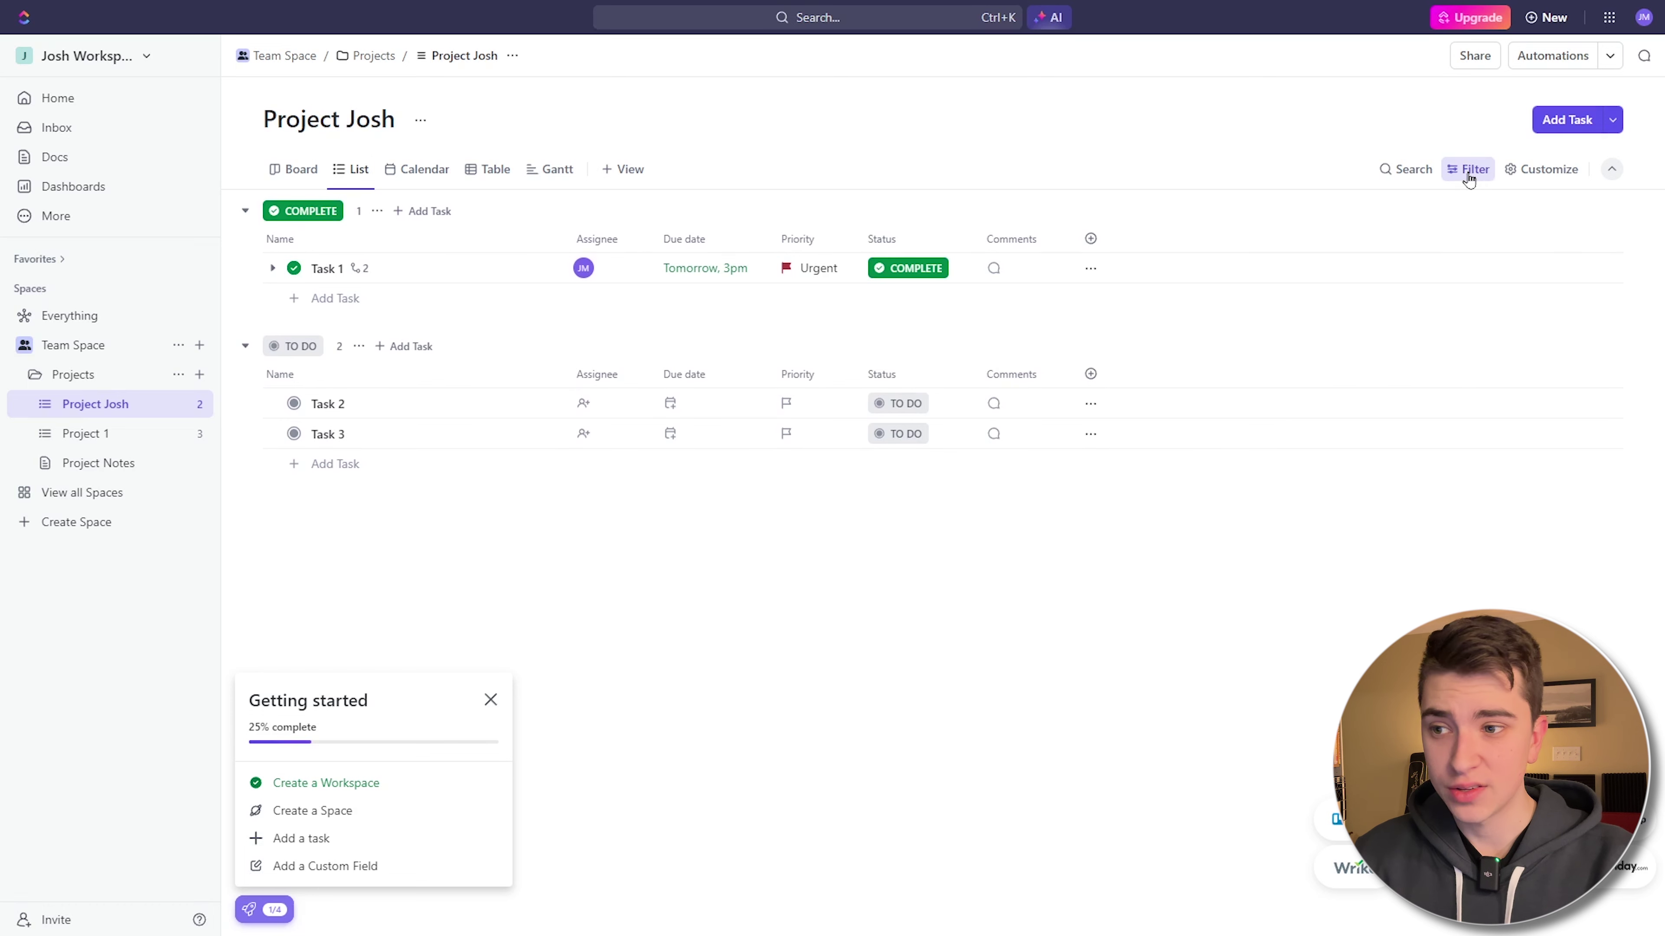
left_click(1469, 172)
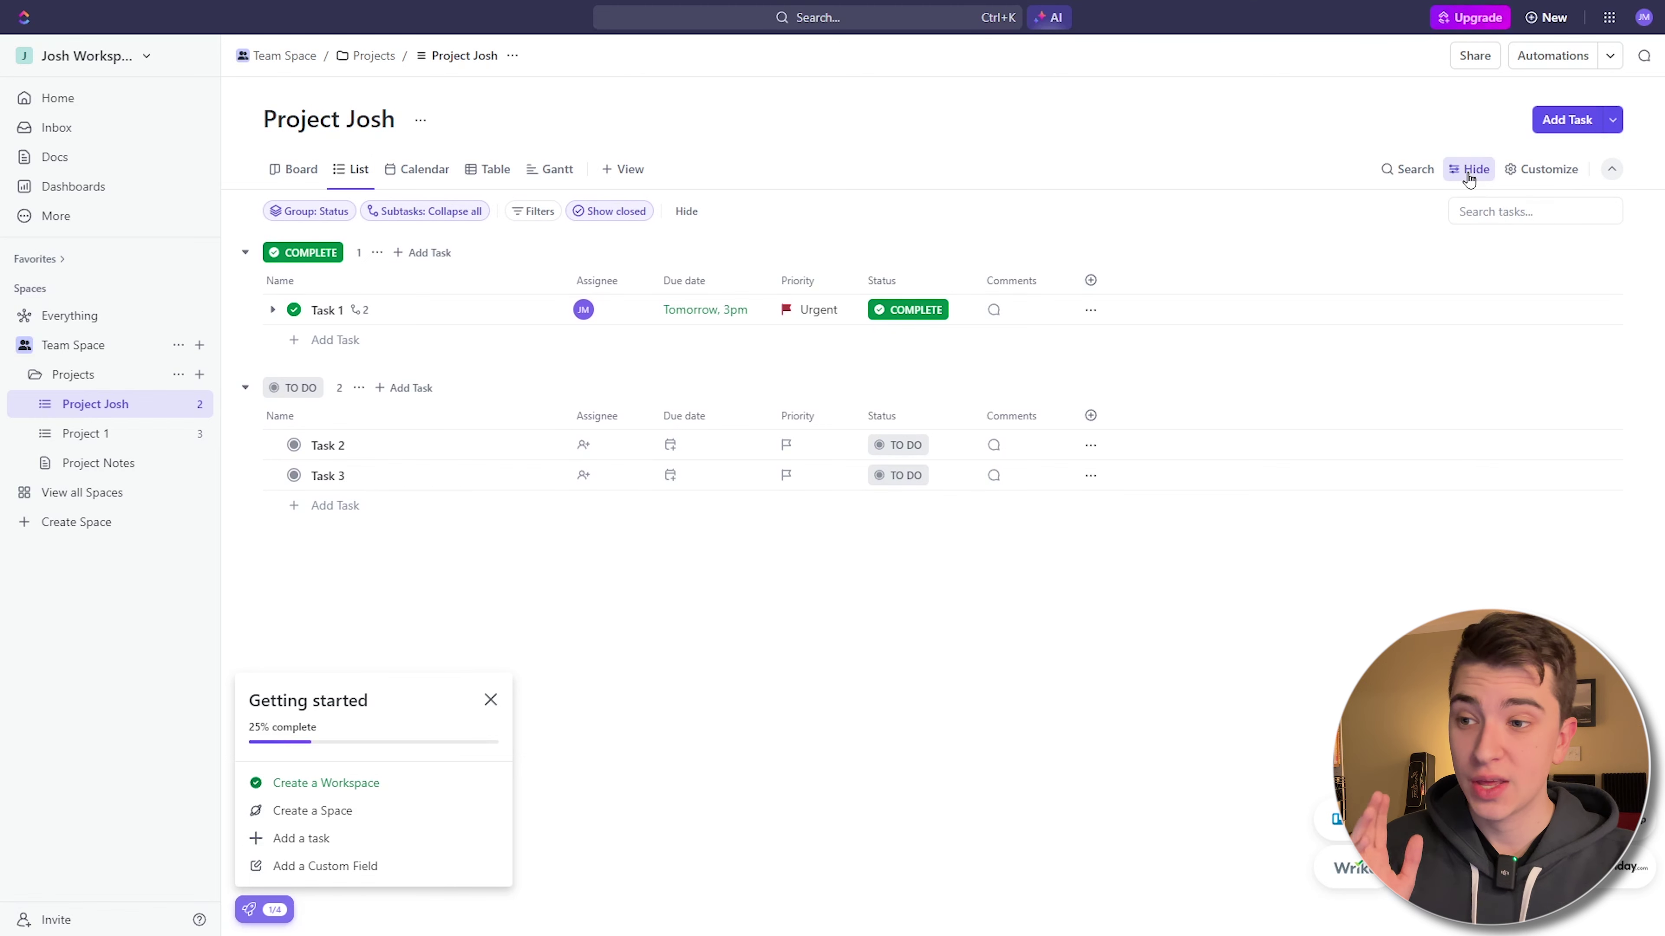
left_click(1469, 172)
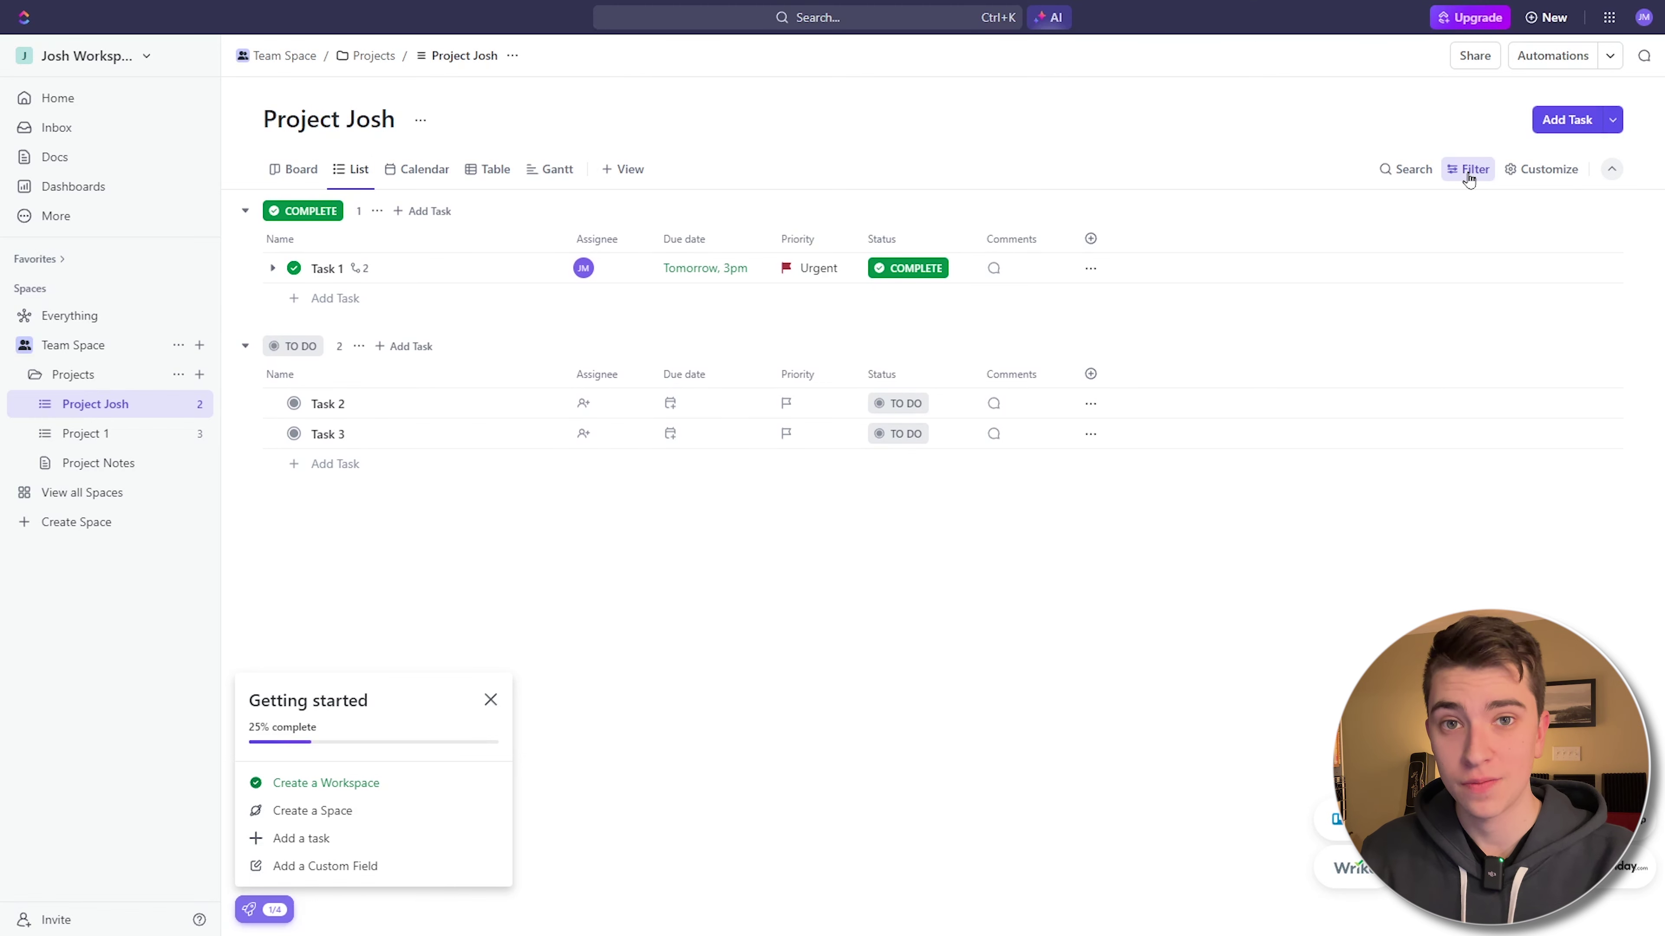
left_click(1469, 172)
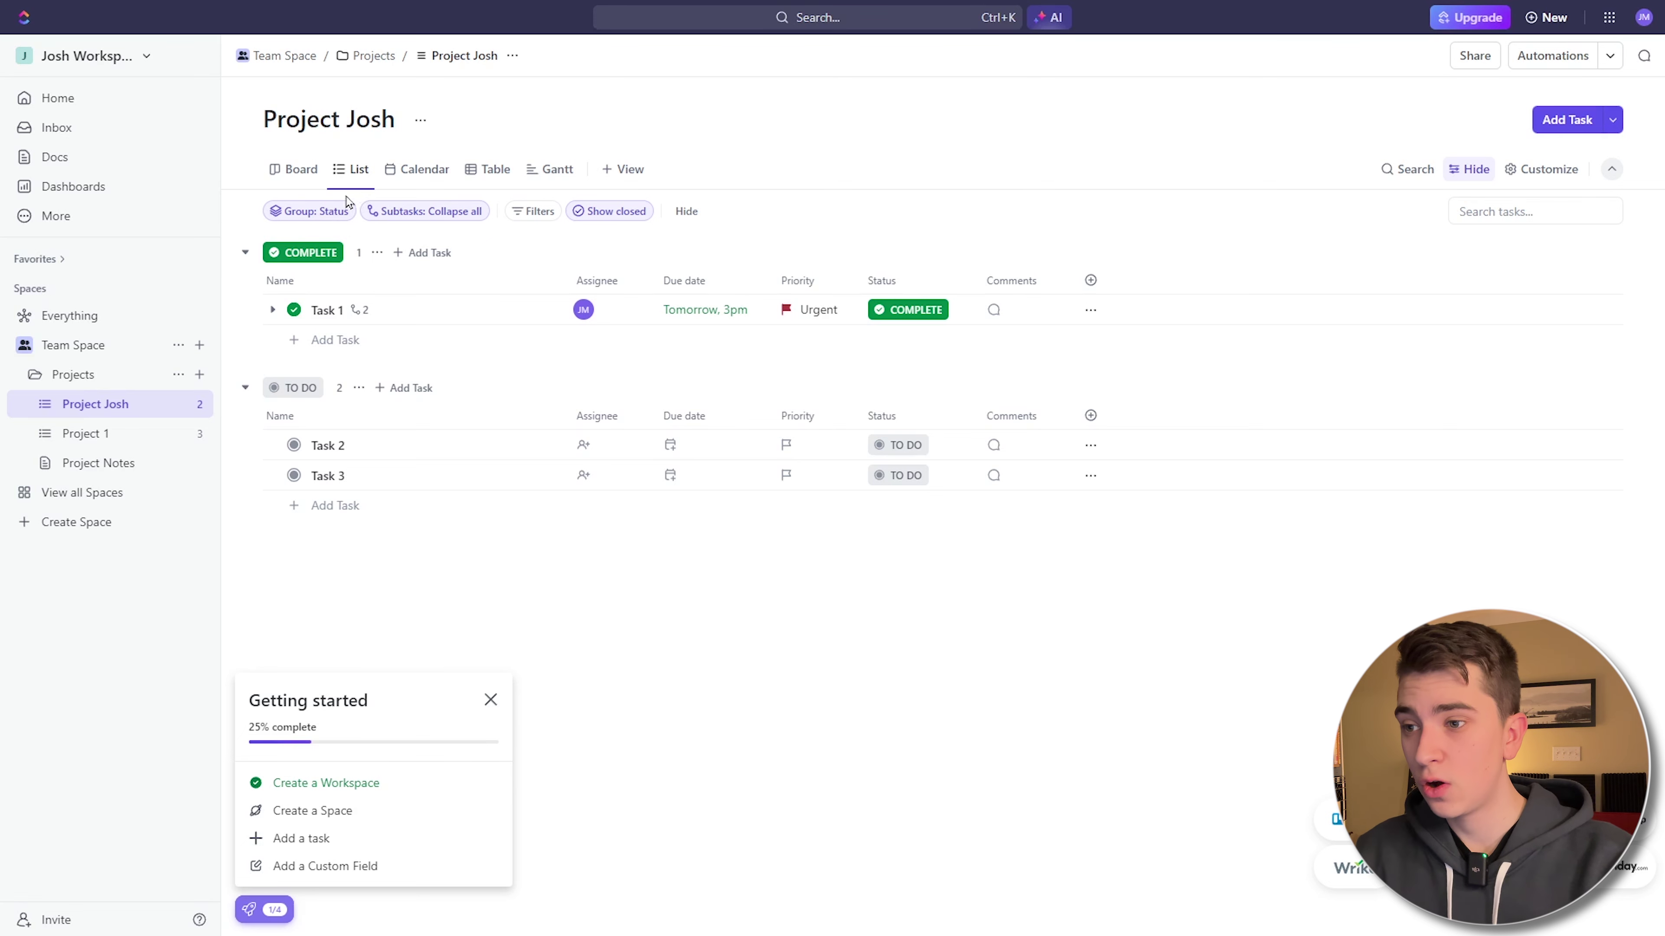
- From the Group: Status menu, add a custom field named 'Cost per Task' and show its type choices
left_click(308, 212)
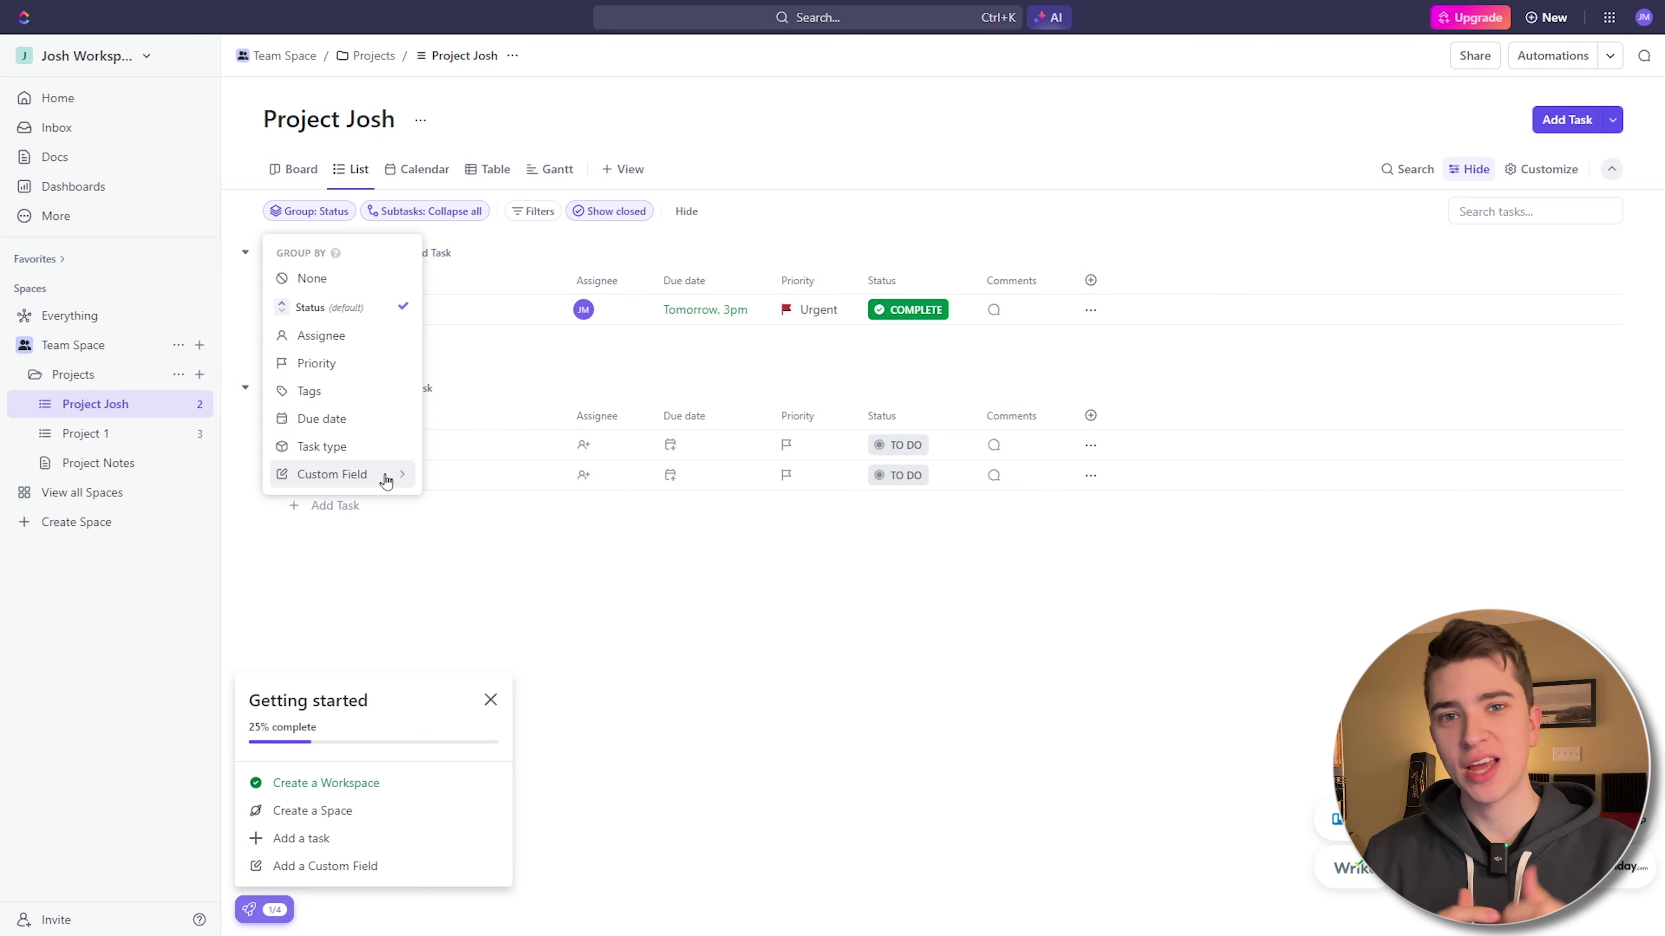
left_click(385, 479)
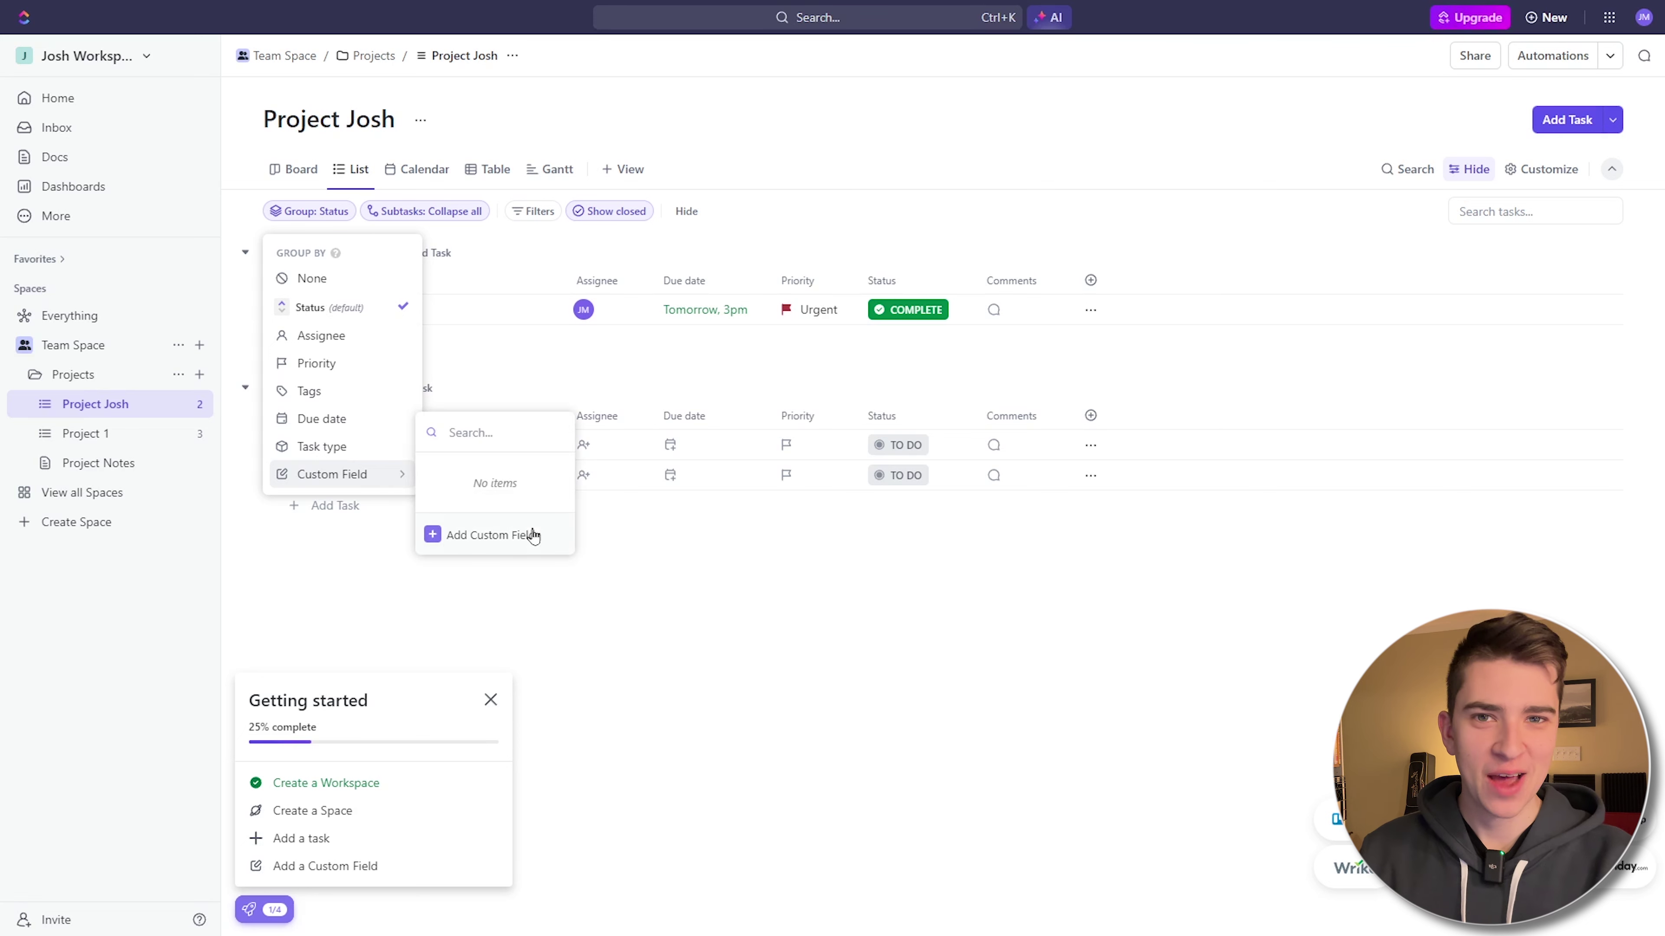
left_click(471, 539)
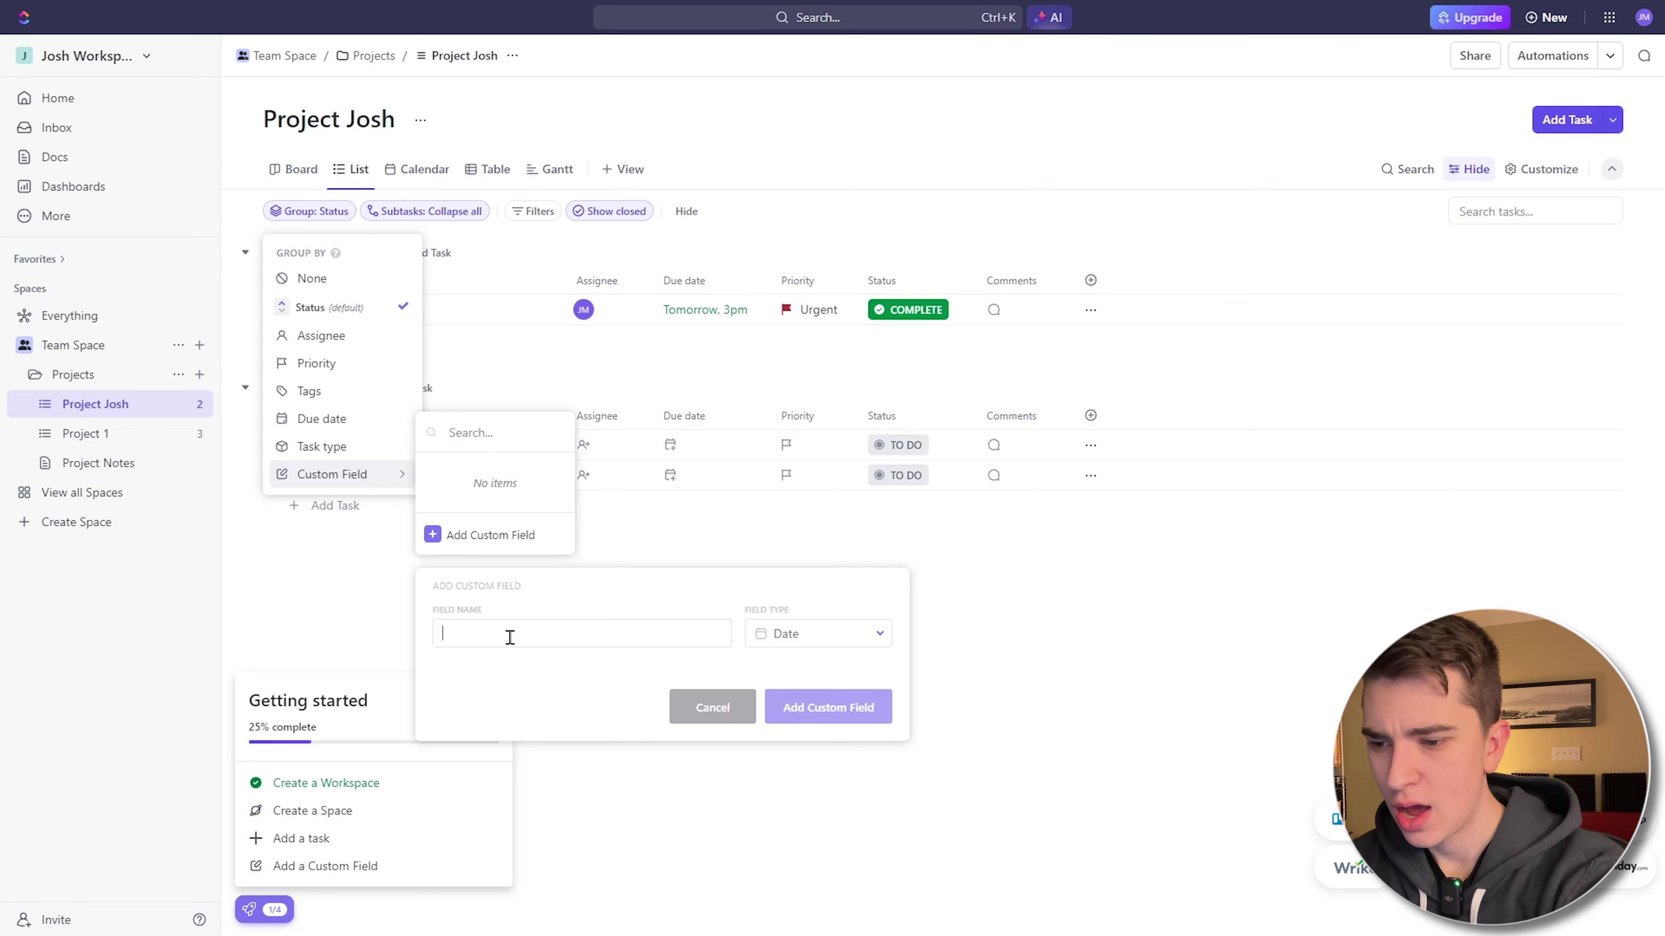
type("Cost per Task")
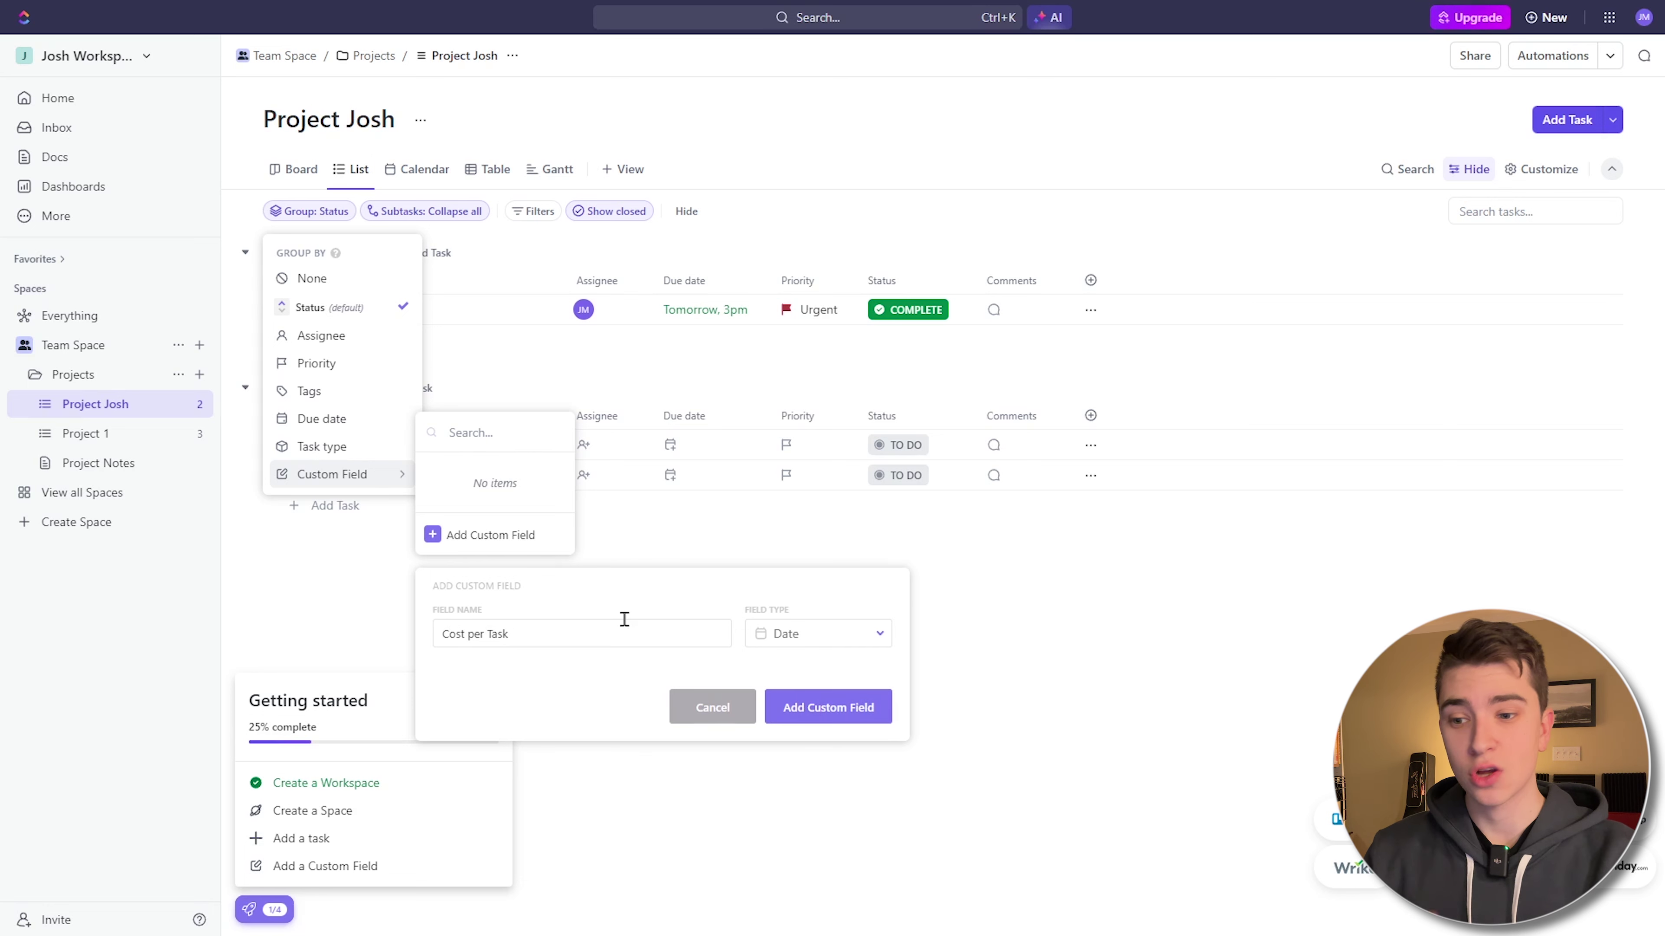
left_click(839, 636)
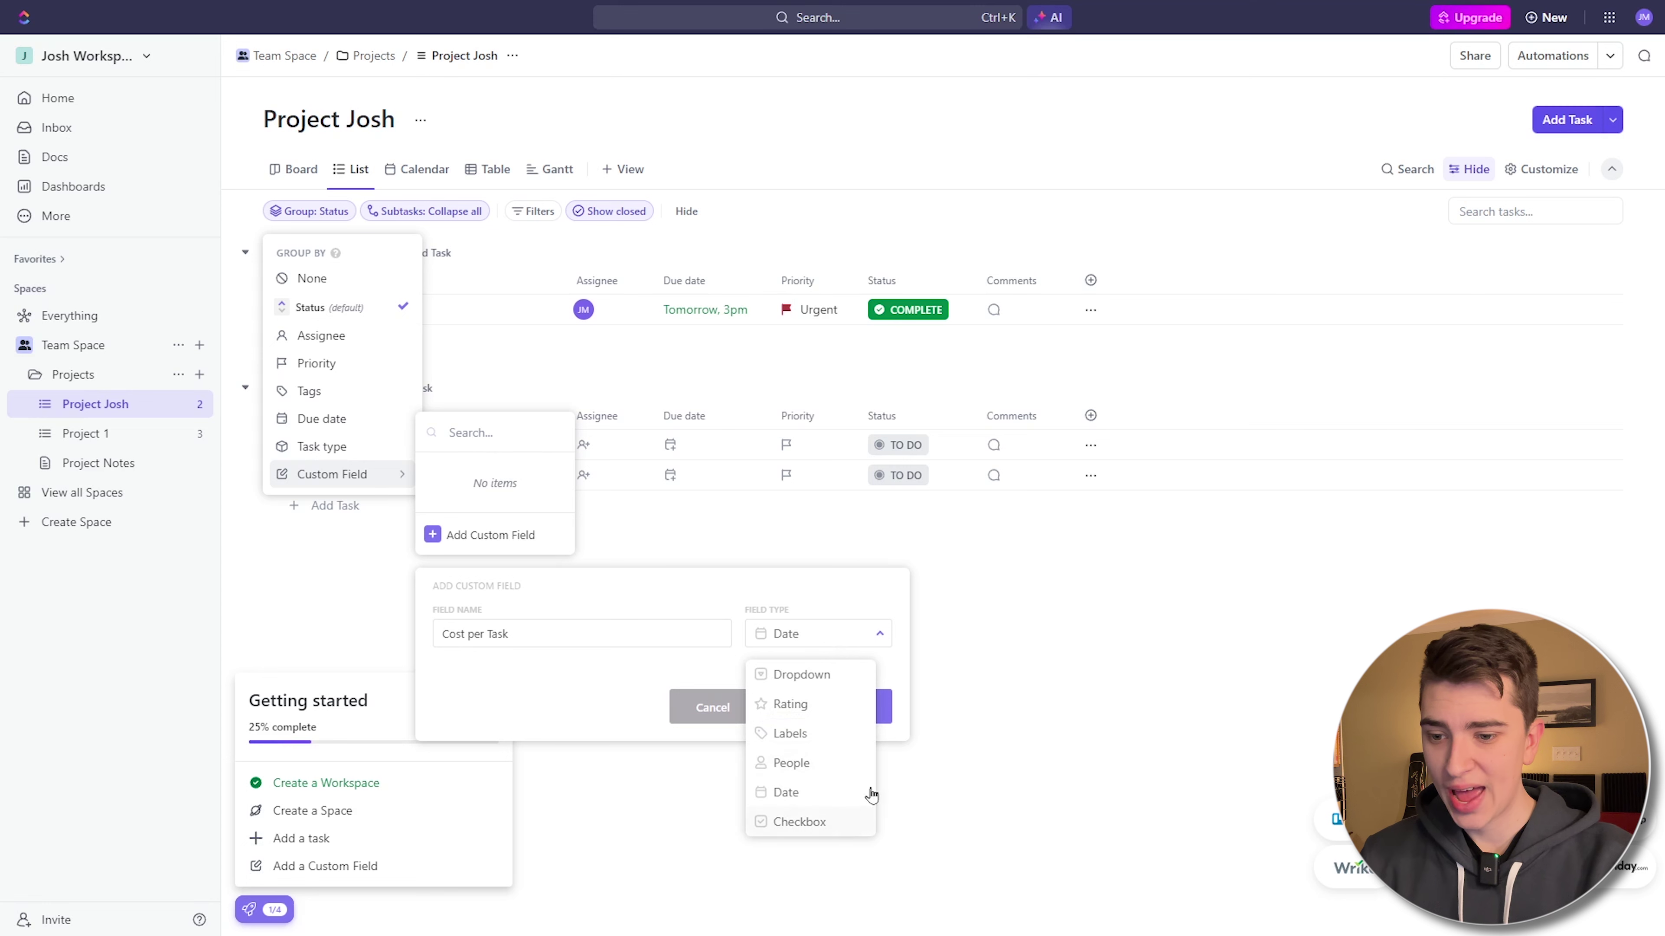
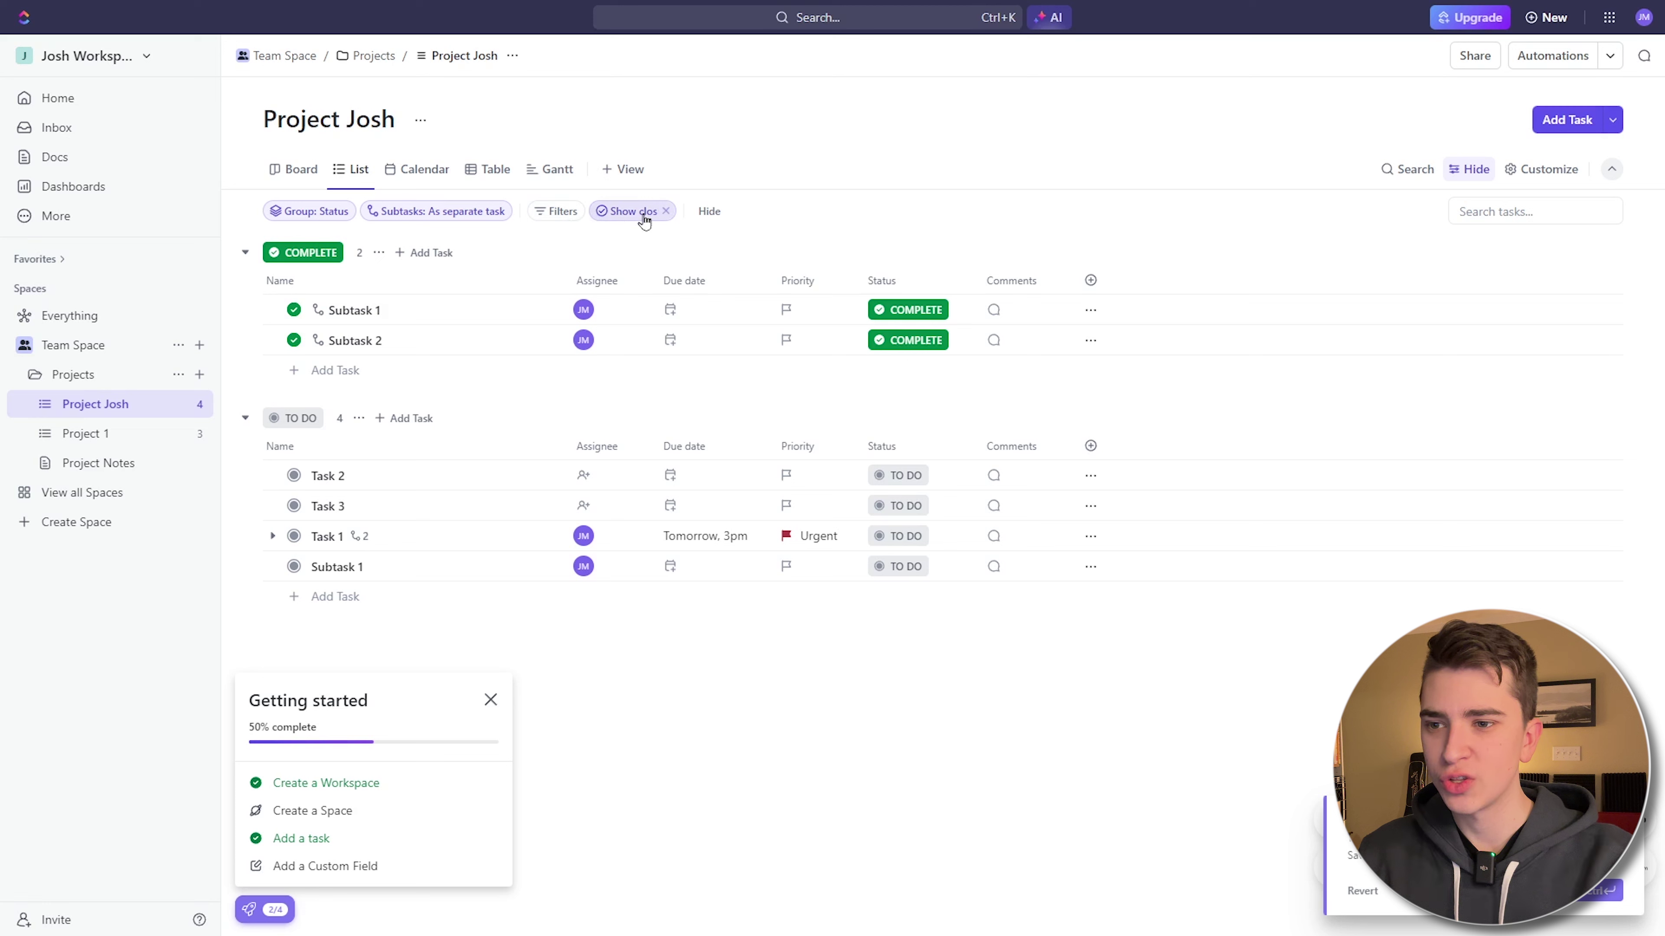
- Remove the Show closed filter so only the four TO DO items stay visible
left_click(668, 211)
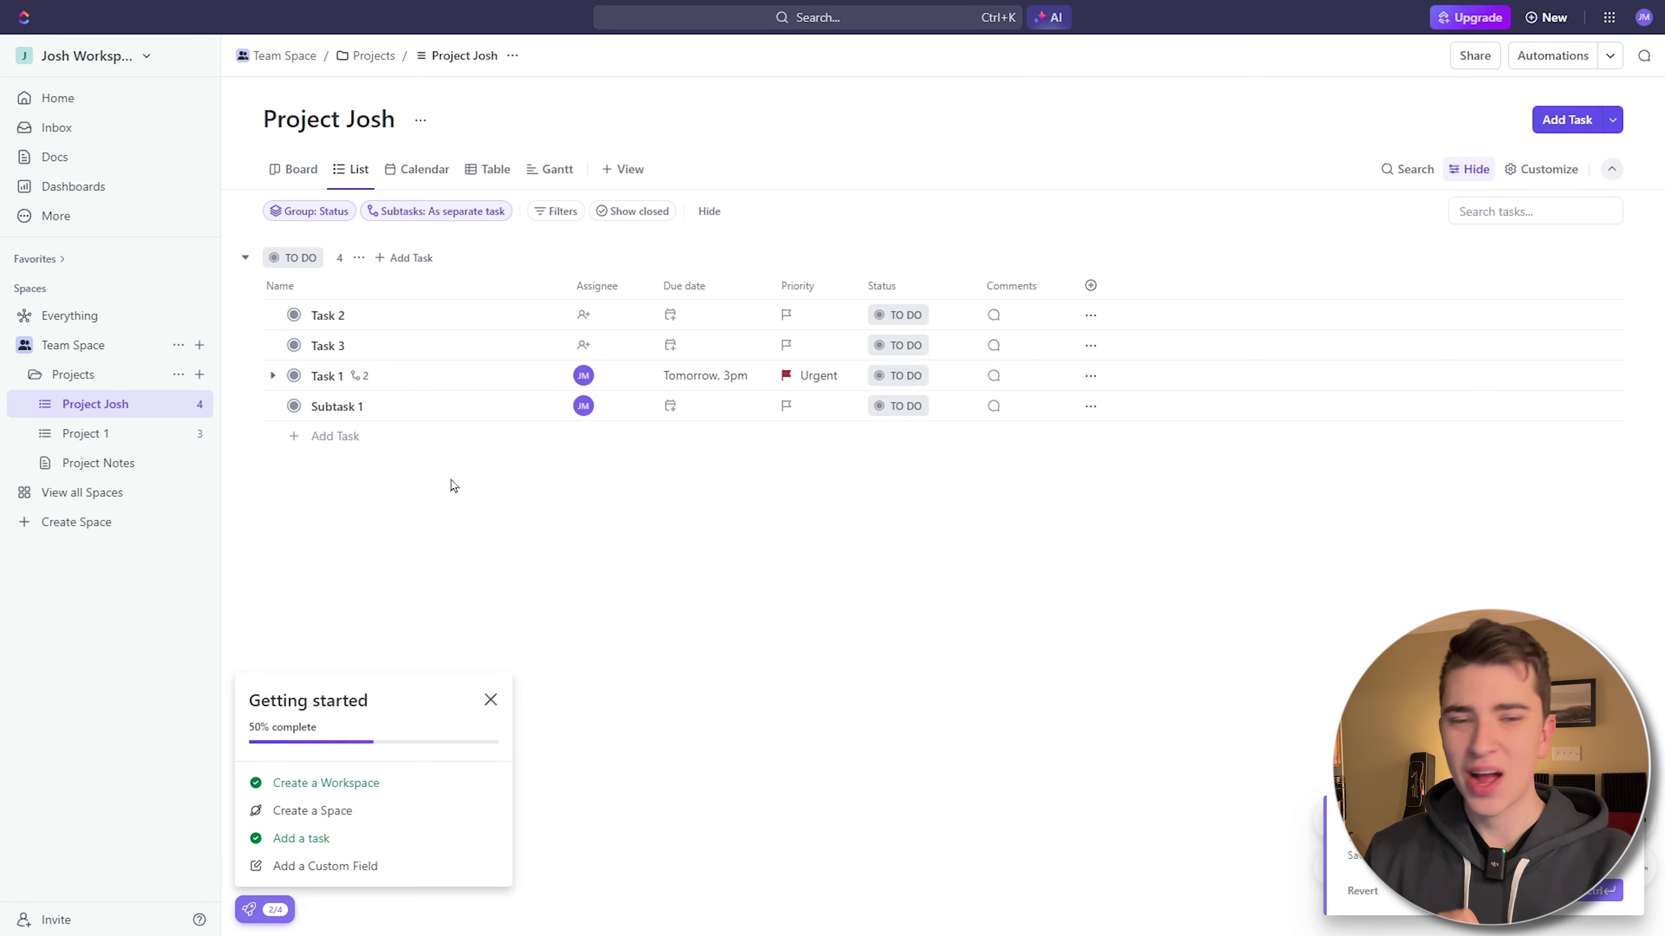
- Start duplicating Subtask 1, cancel without copying, and reopen its actions menu
right_click(352, 411)
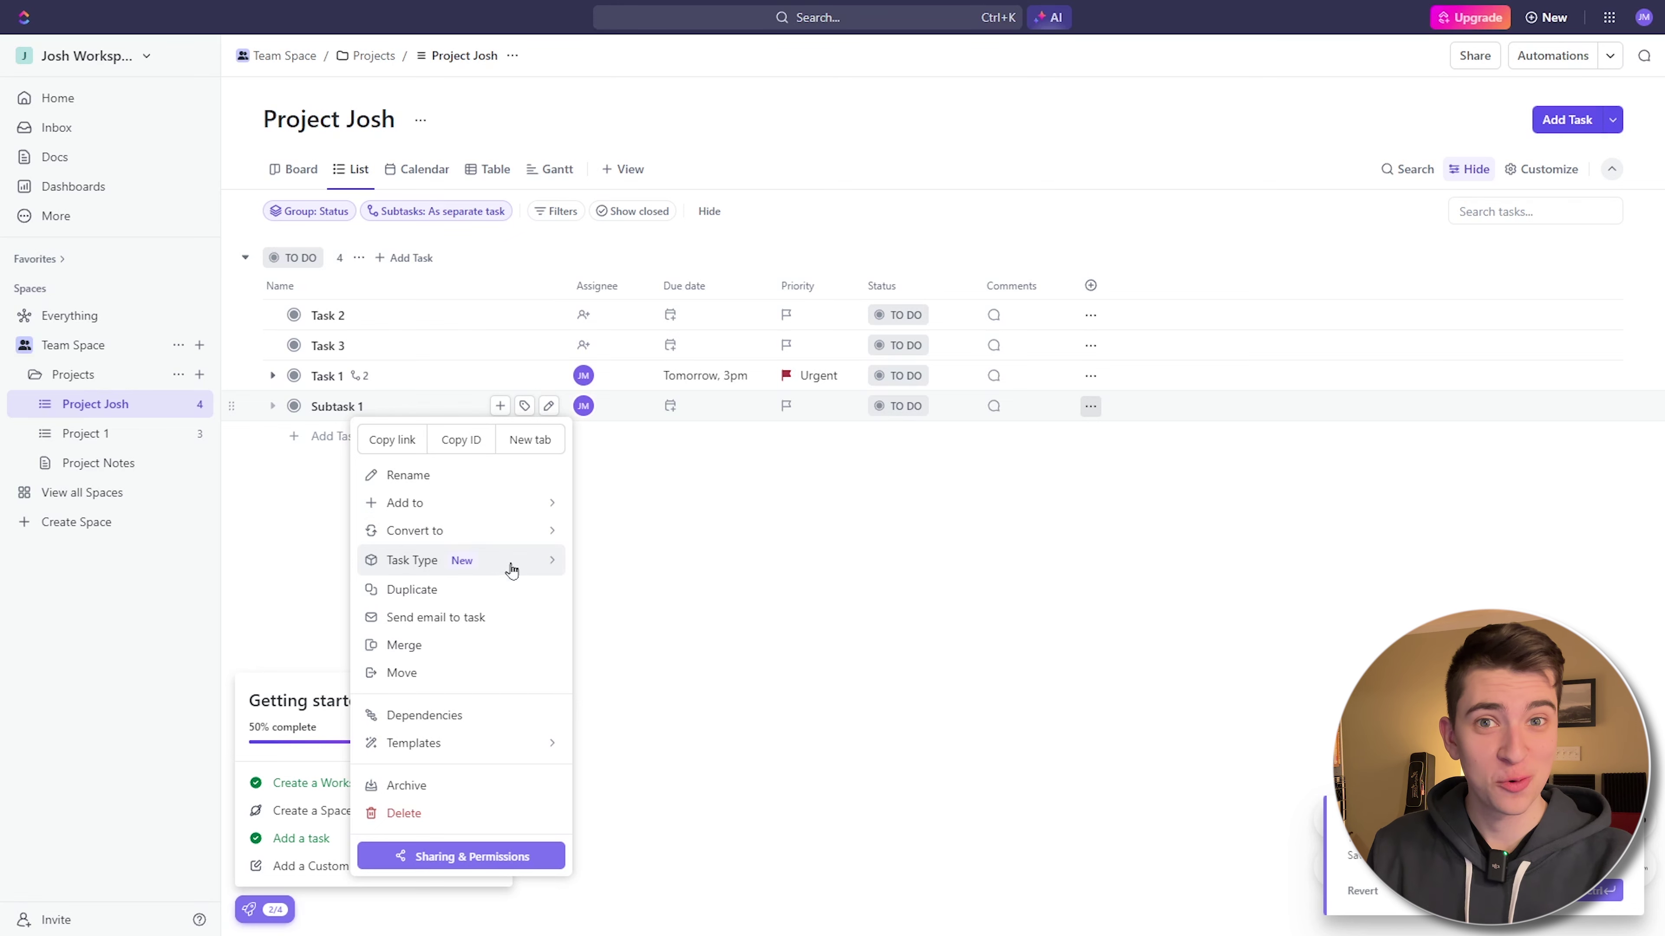
left_click(505, 604)
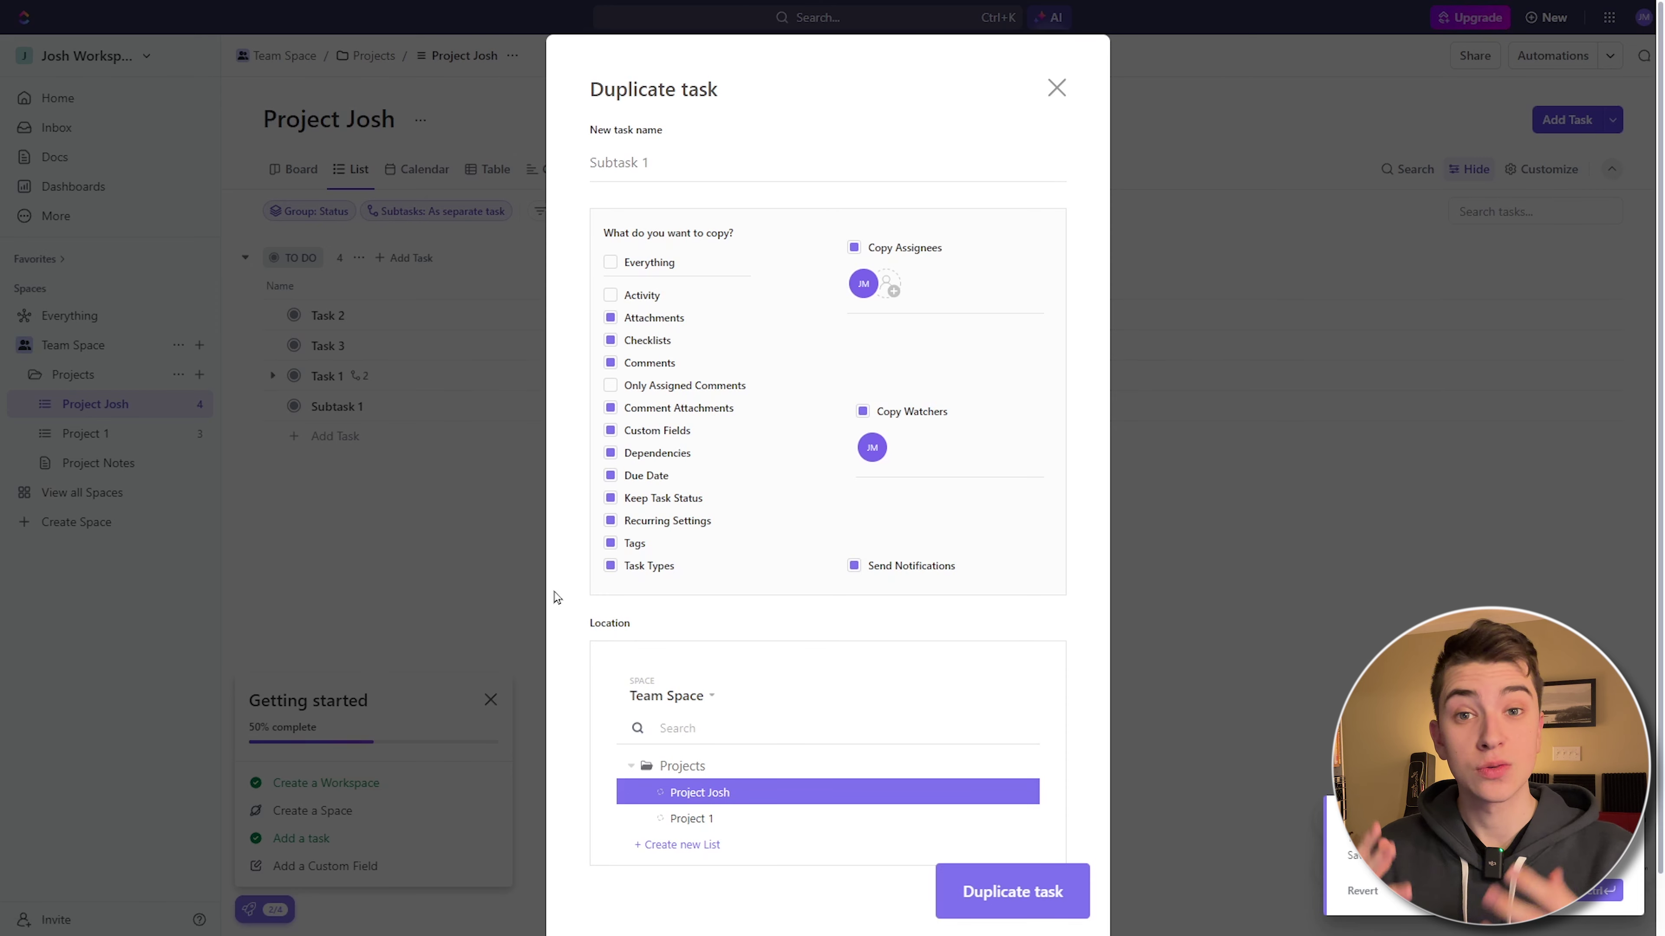
left_click(1057, 90)
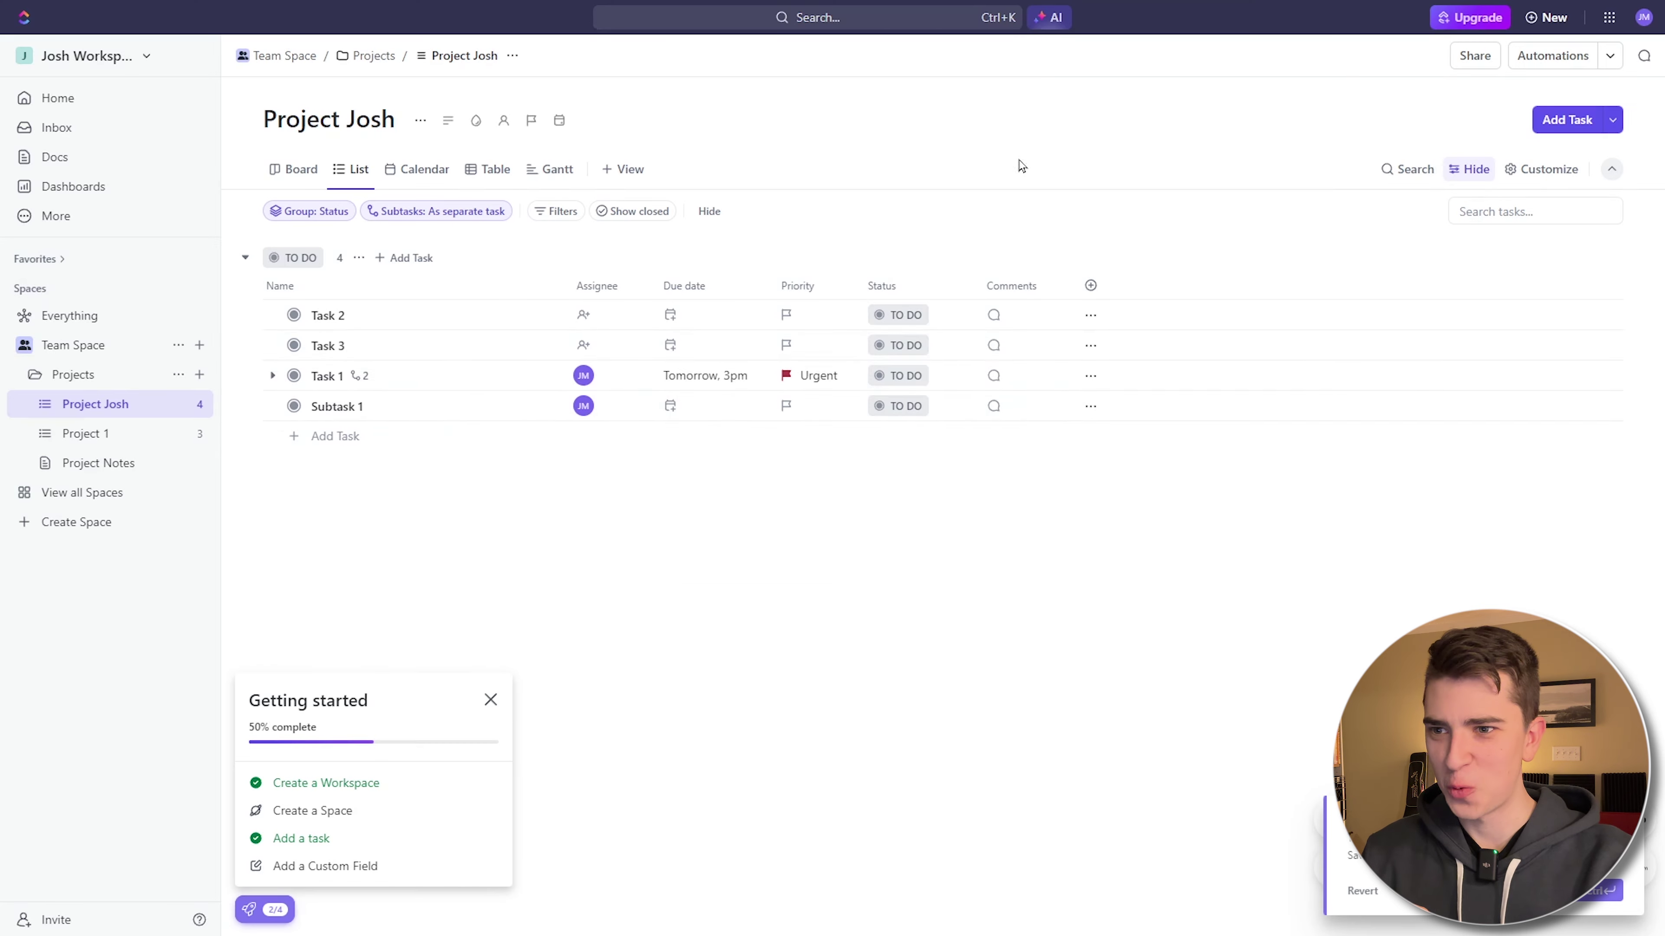
right_click(336, 417)
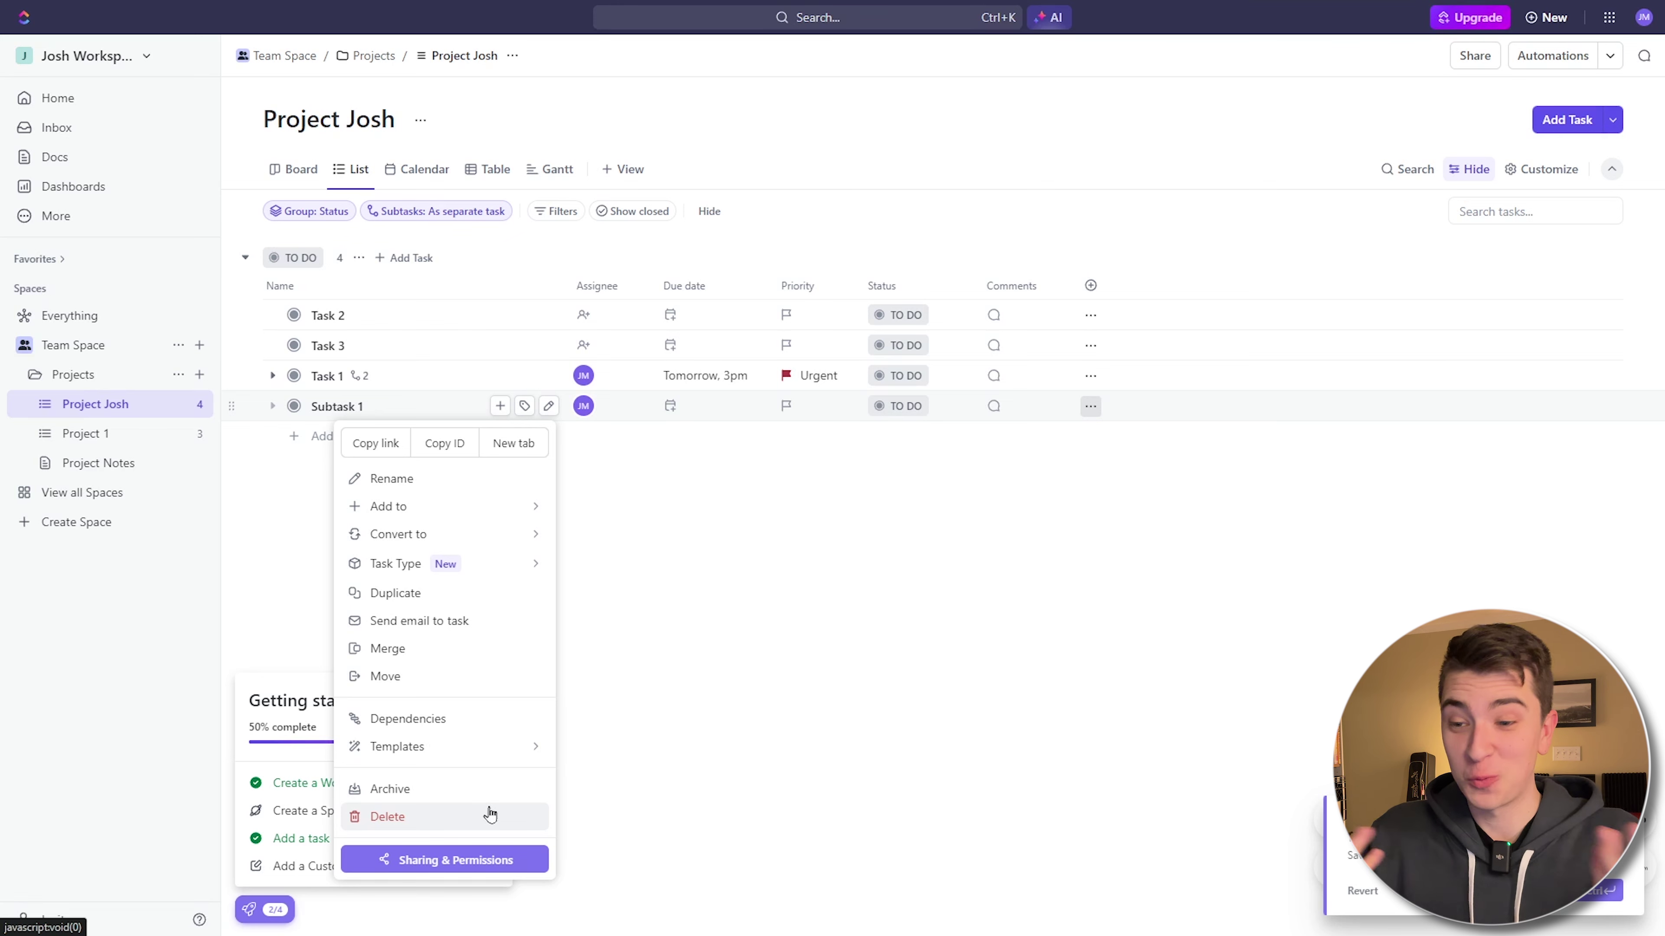
- Enter an invitee's e-mail in Subtask 1's Sharing & Permissions, then close without inviting
left_click(481, 861)
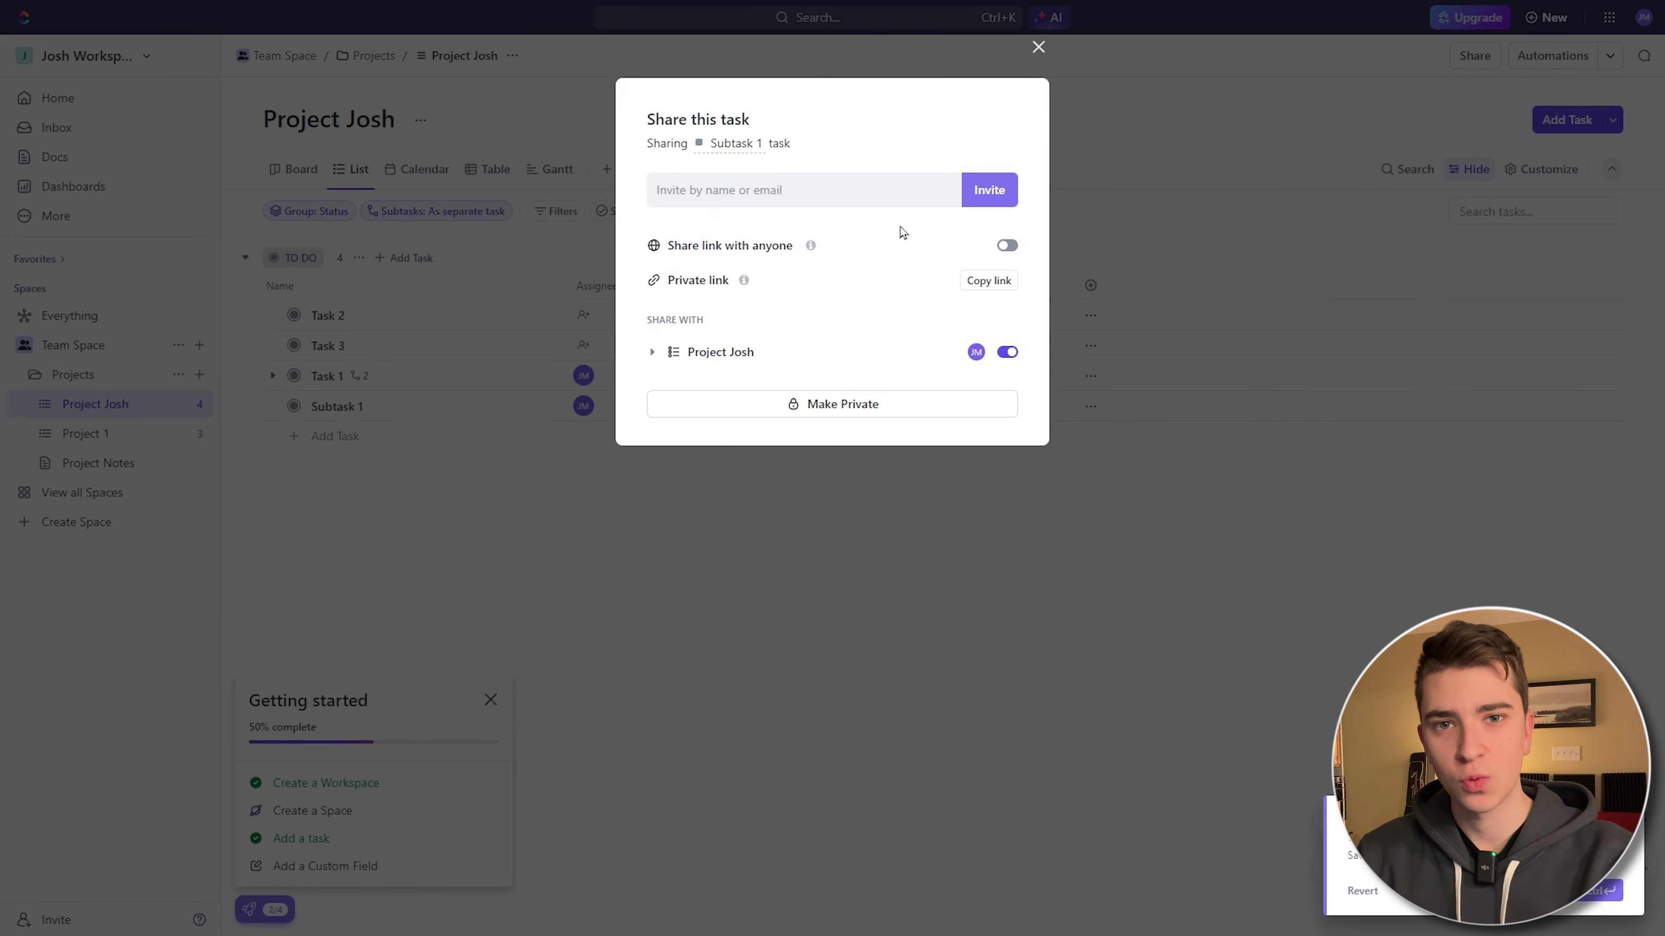
left_click(823, 185)
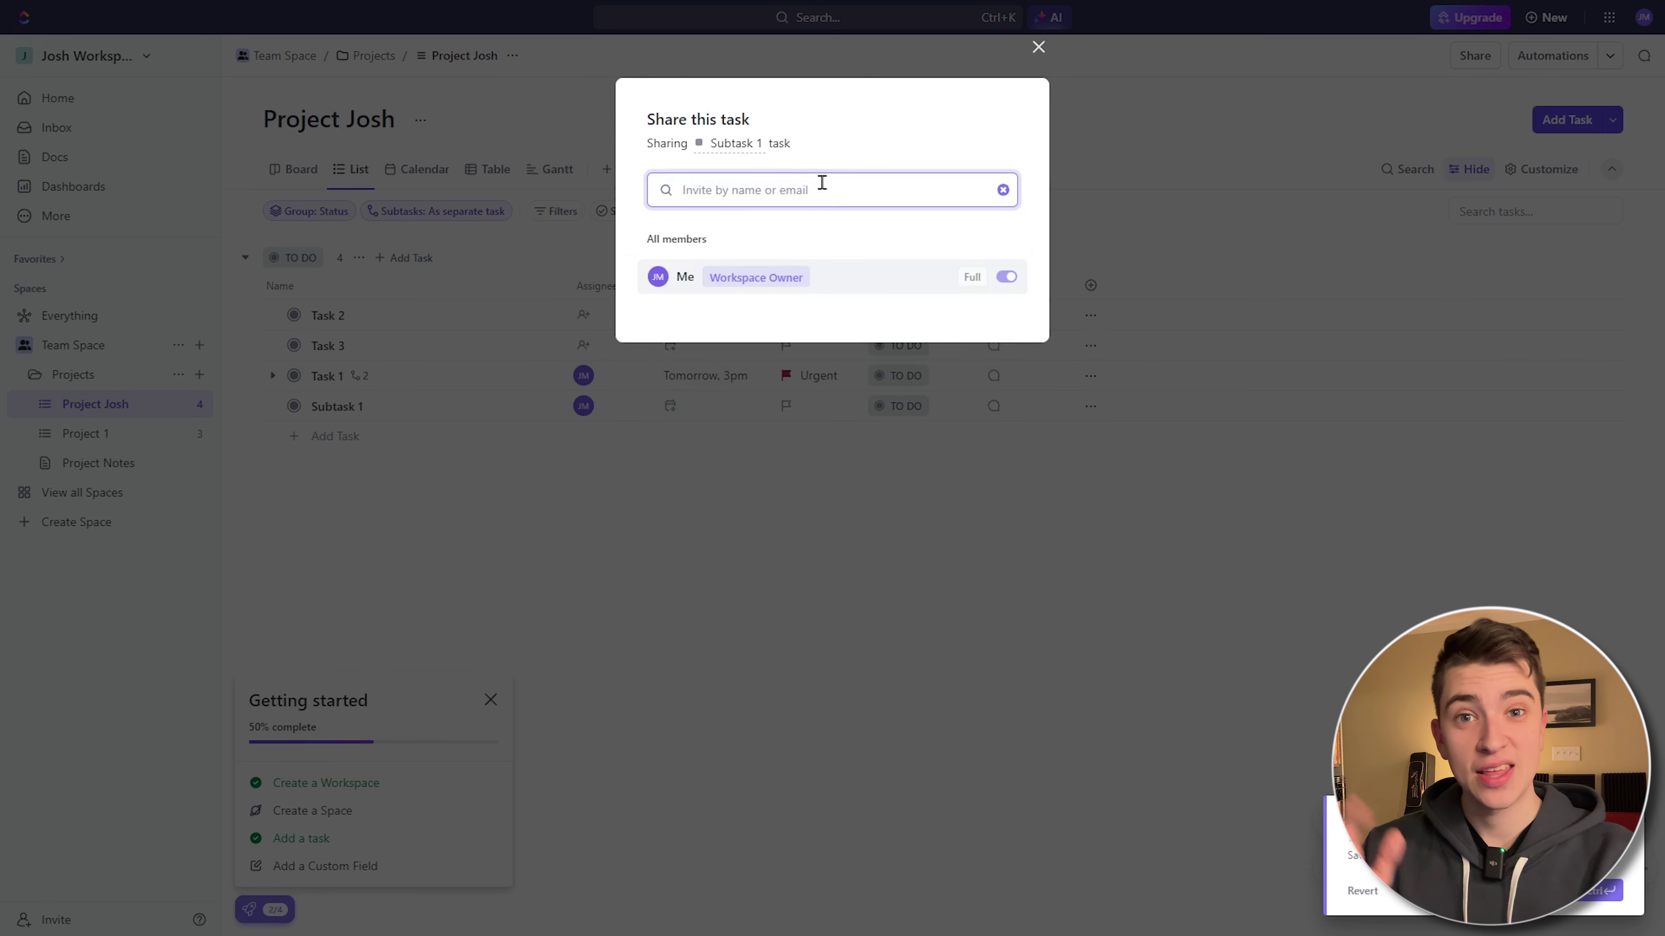
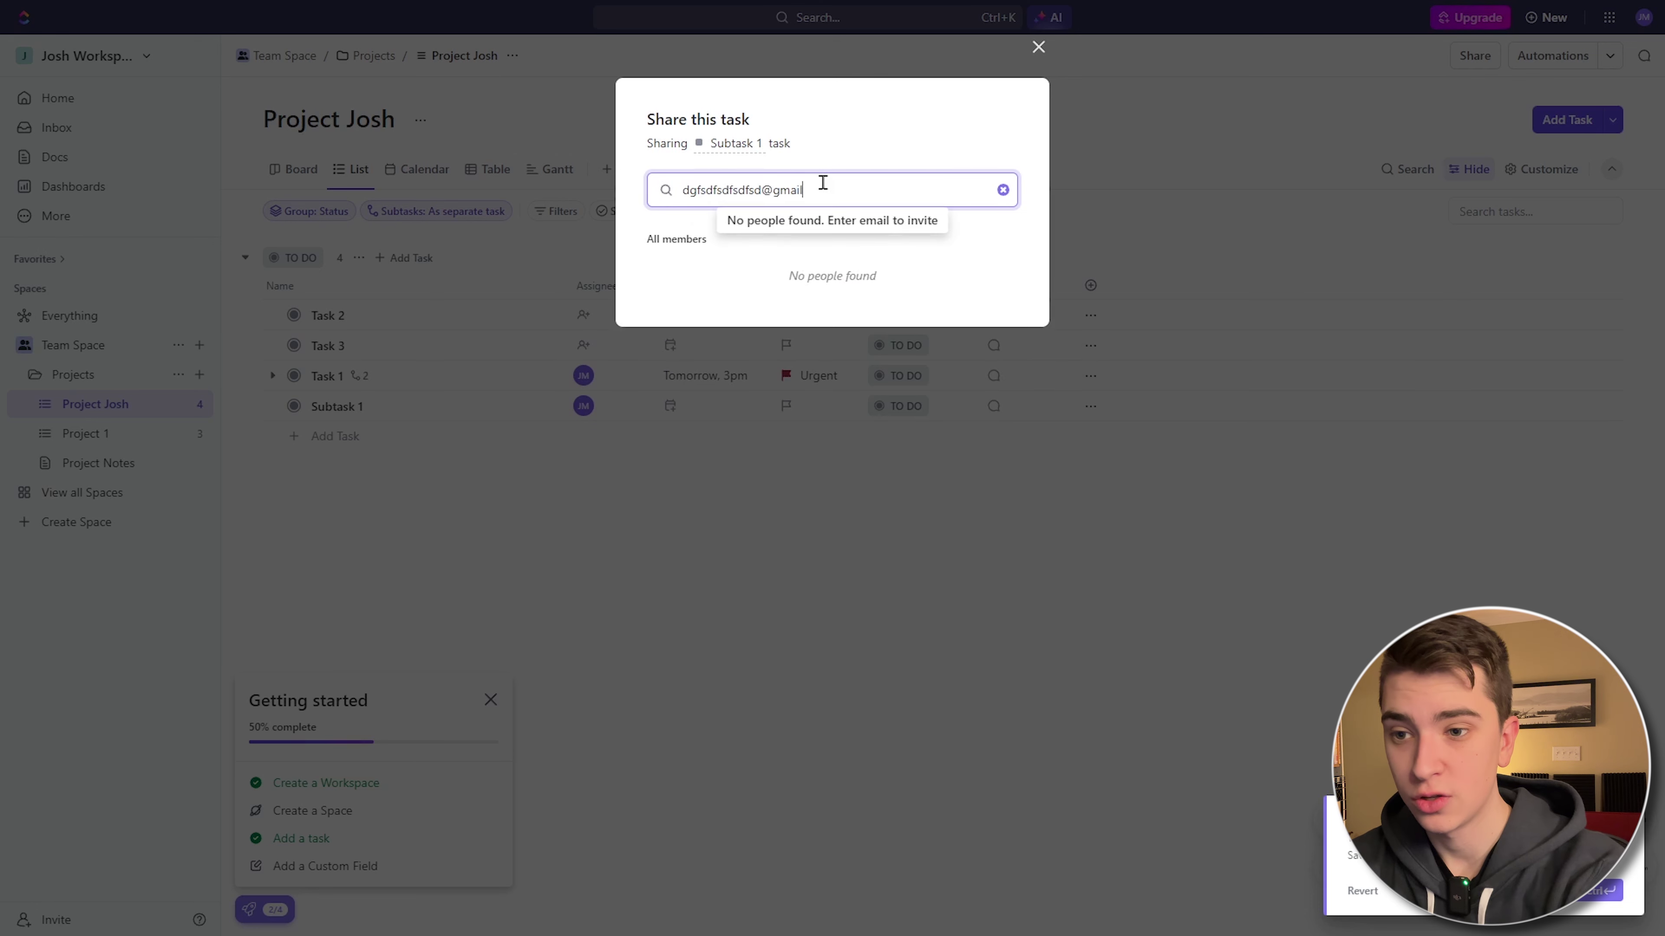
left_click(865, 233)
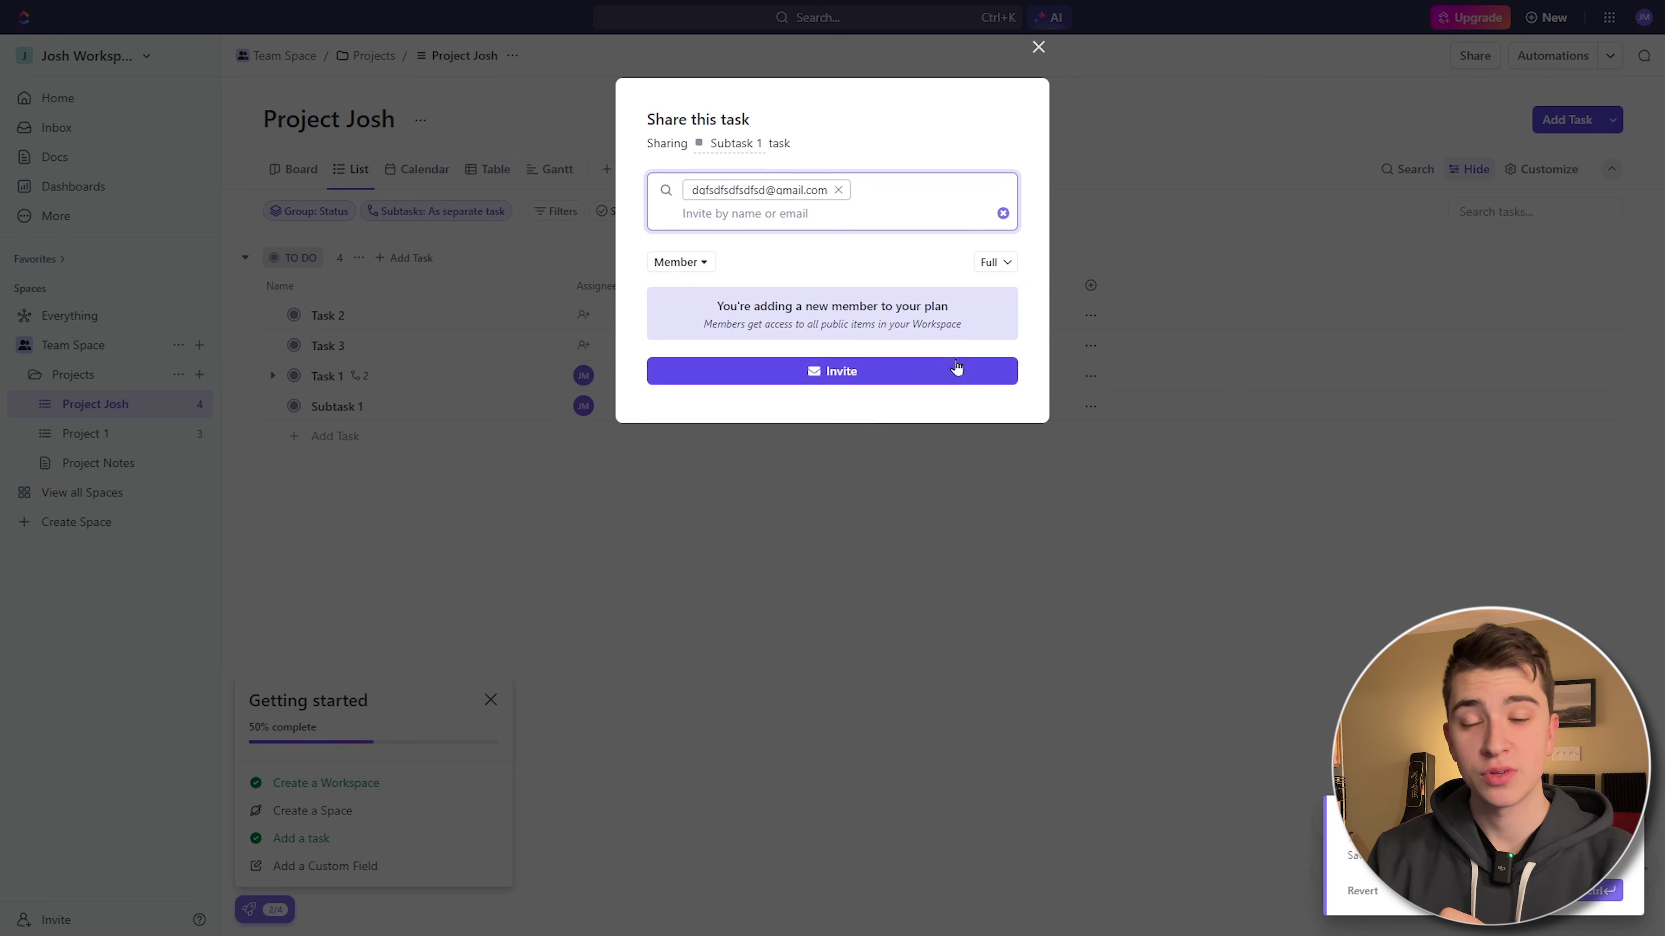
left_click(1039, 48)
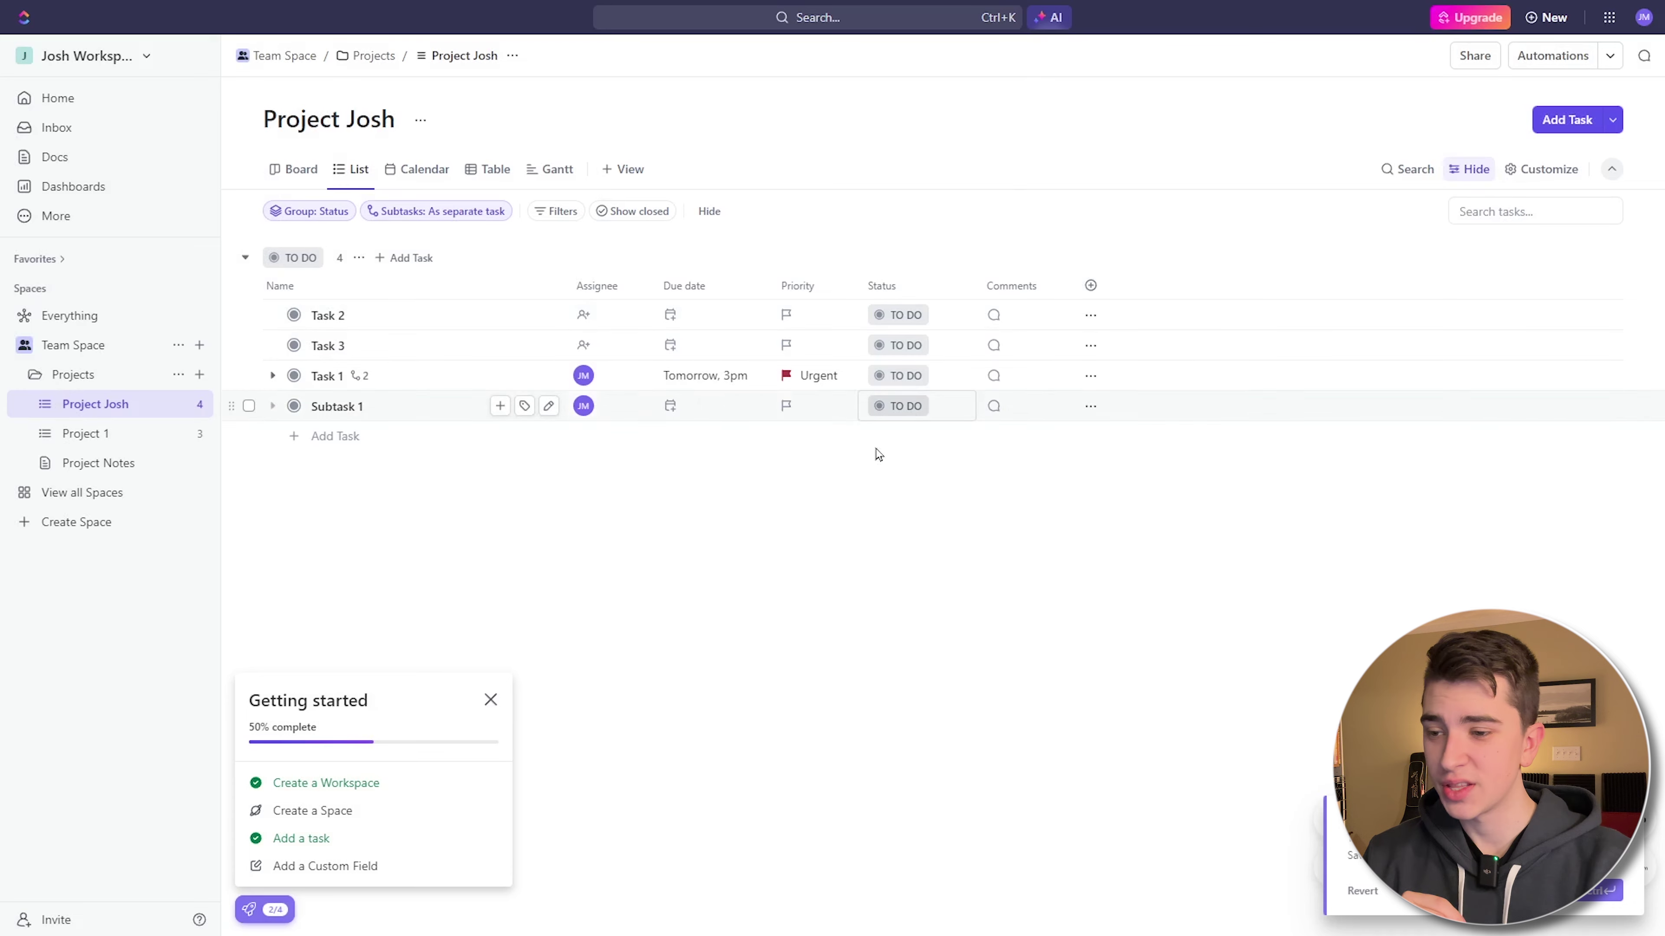
- Delete Subtask 1 from Project Josh and start a new task
right_click(340, 409)
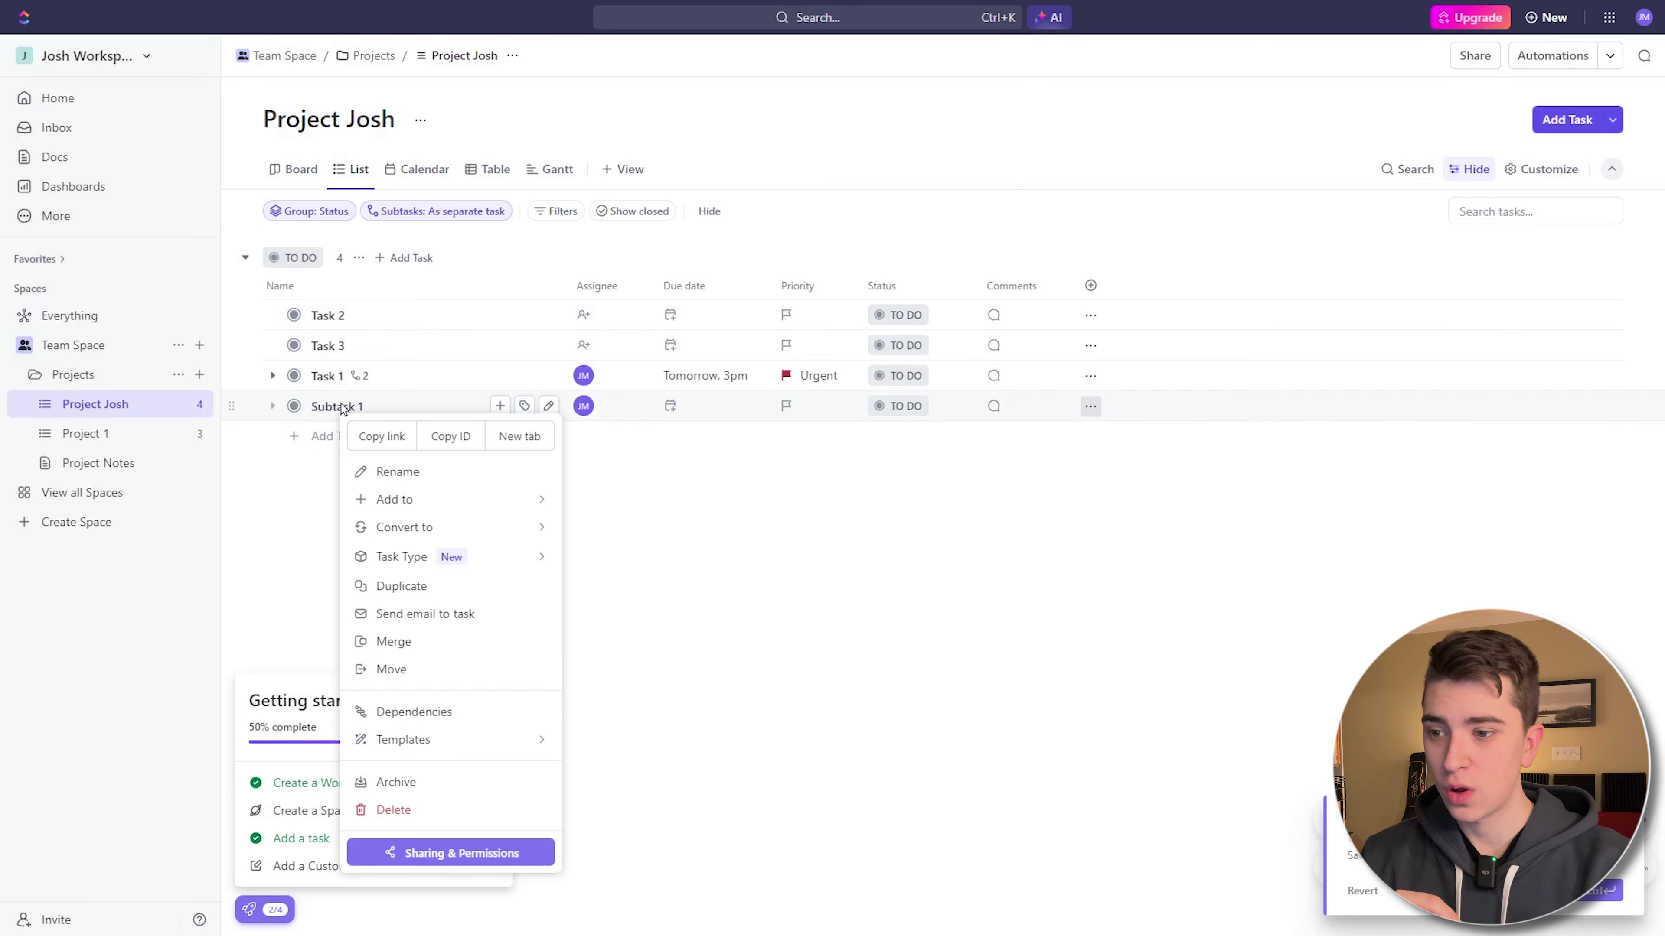
left_click(439, 819)
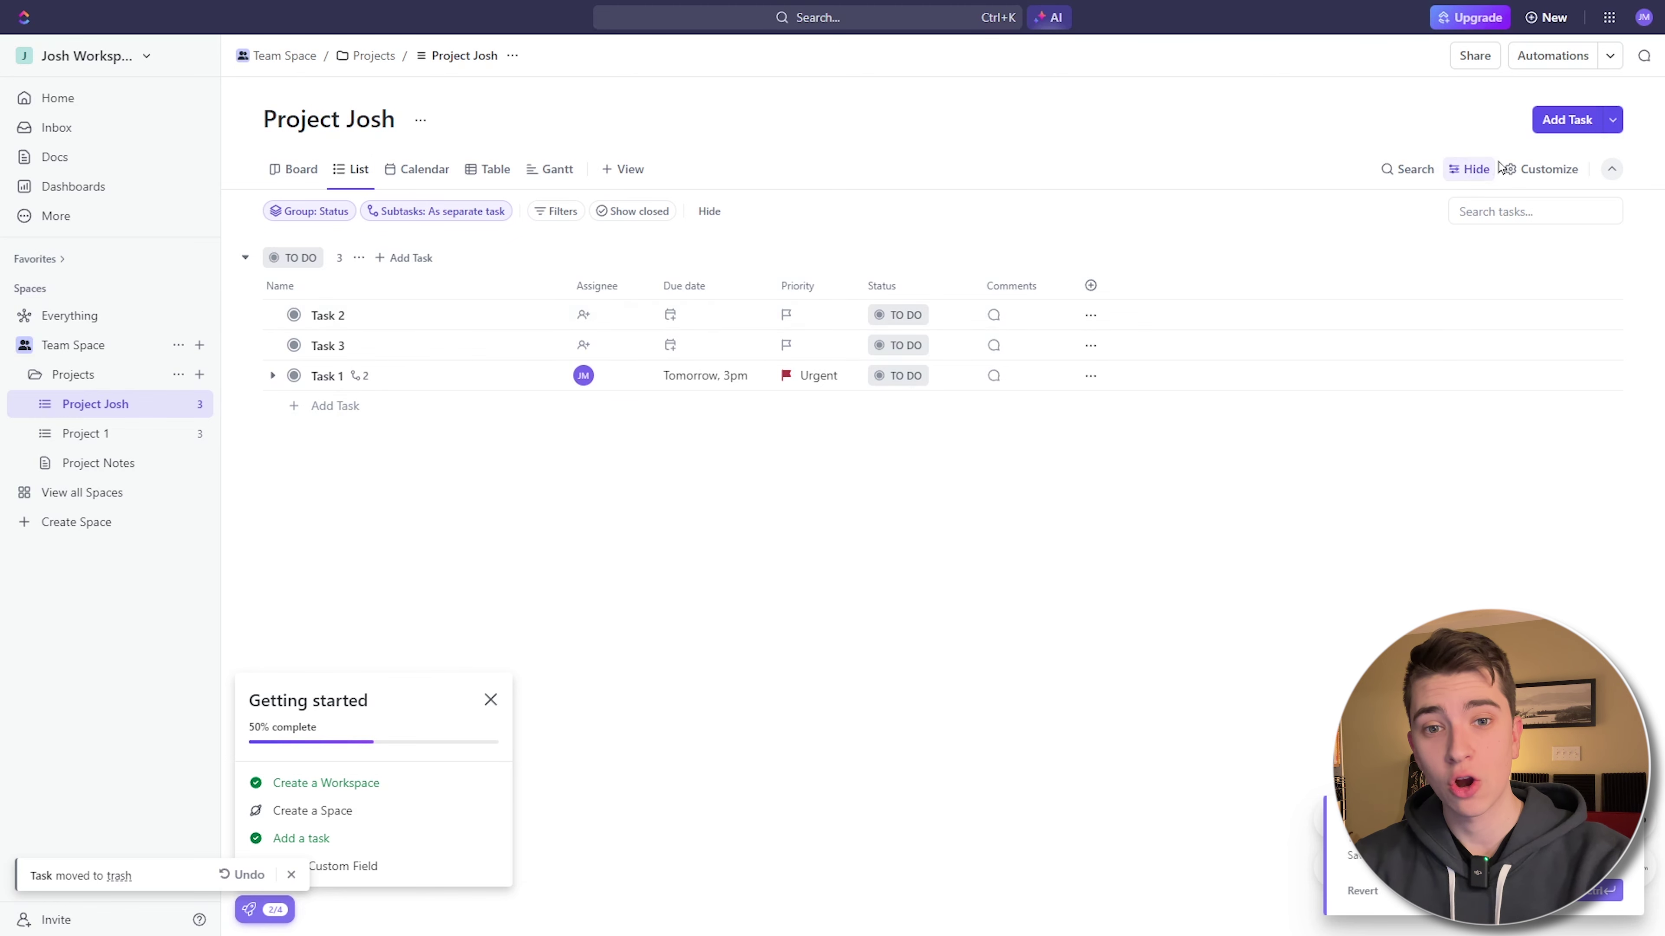
left_click(1551, 127)
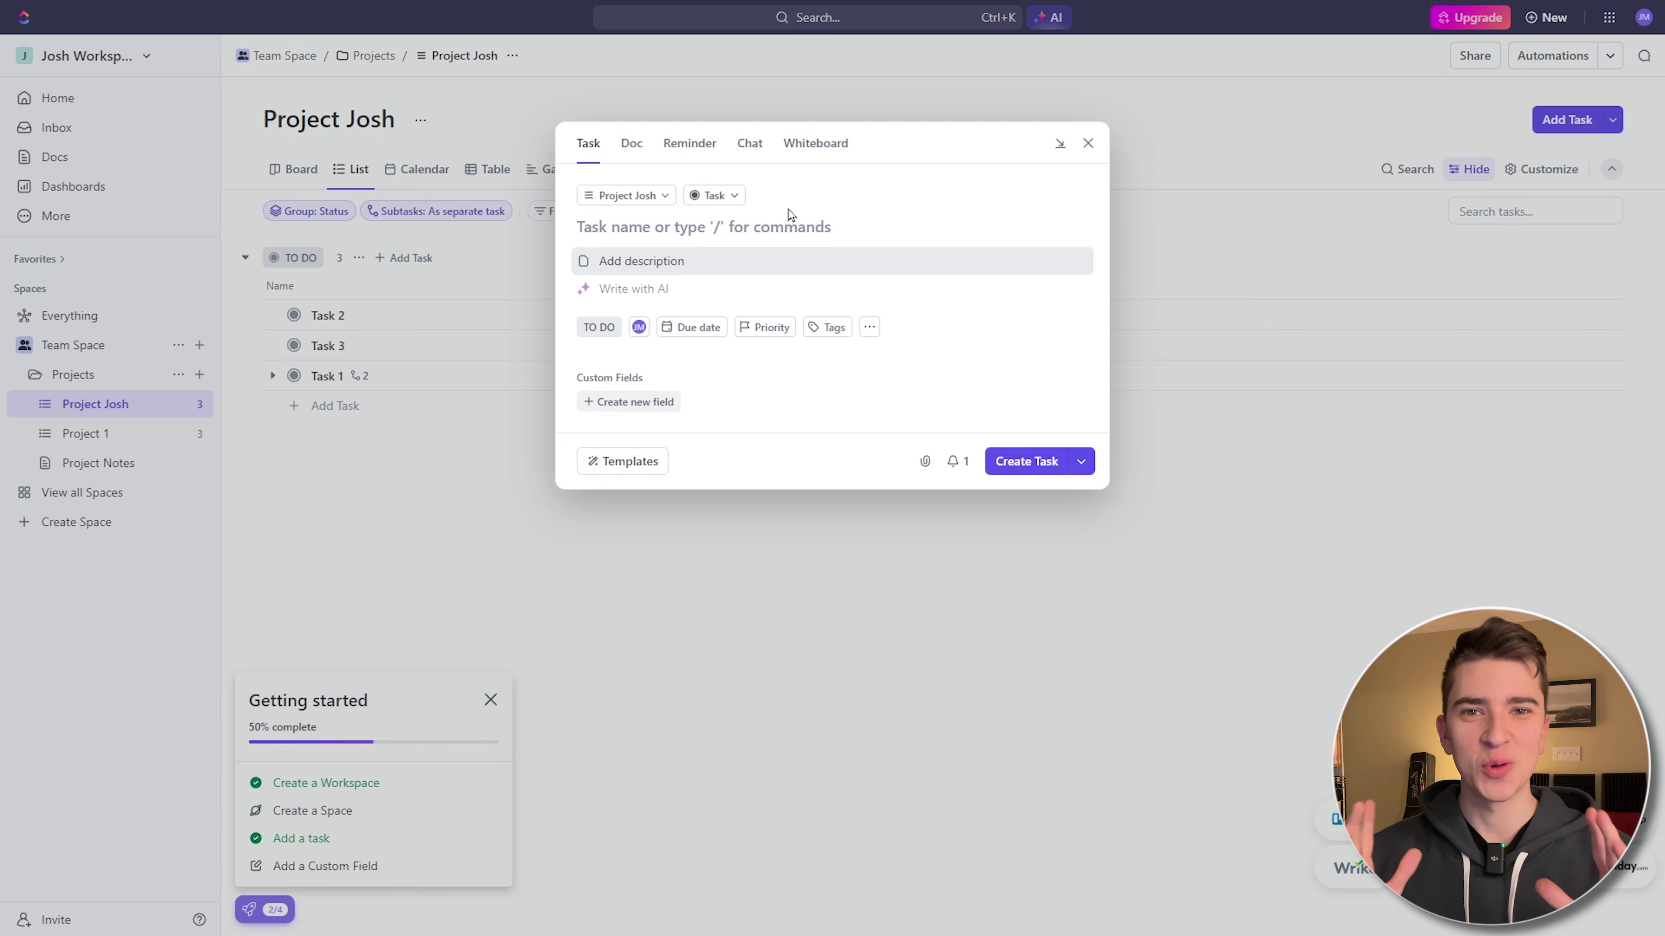
- Insert an /Attachment block in the new task draft, then discard the draft unsaved
type("/")
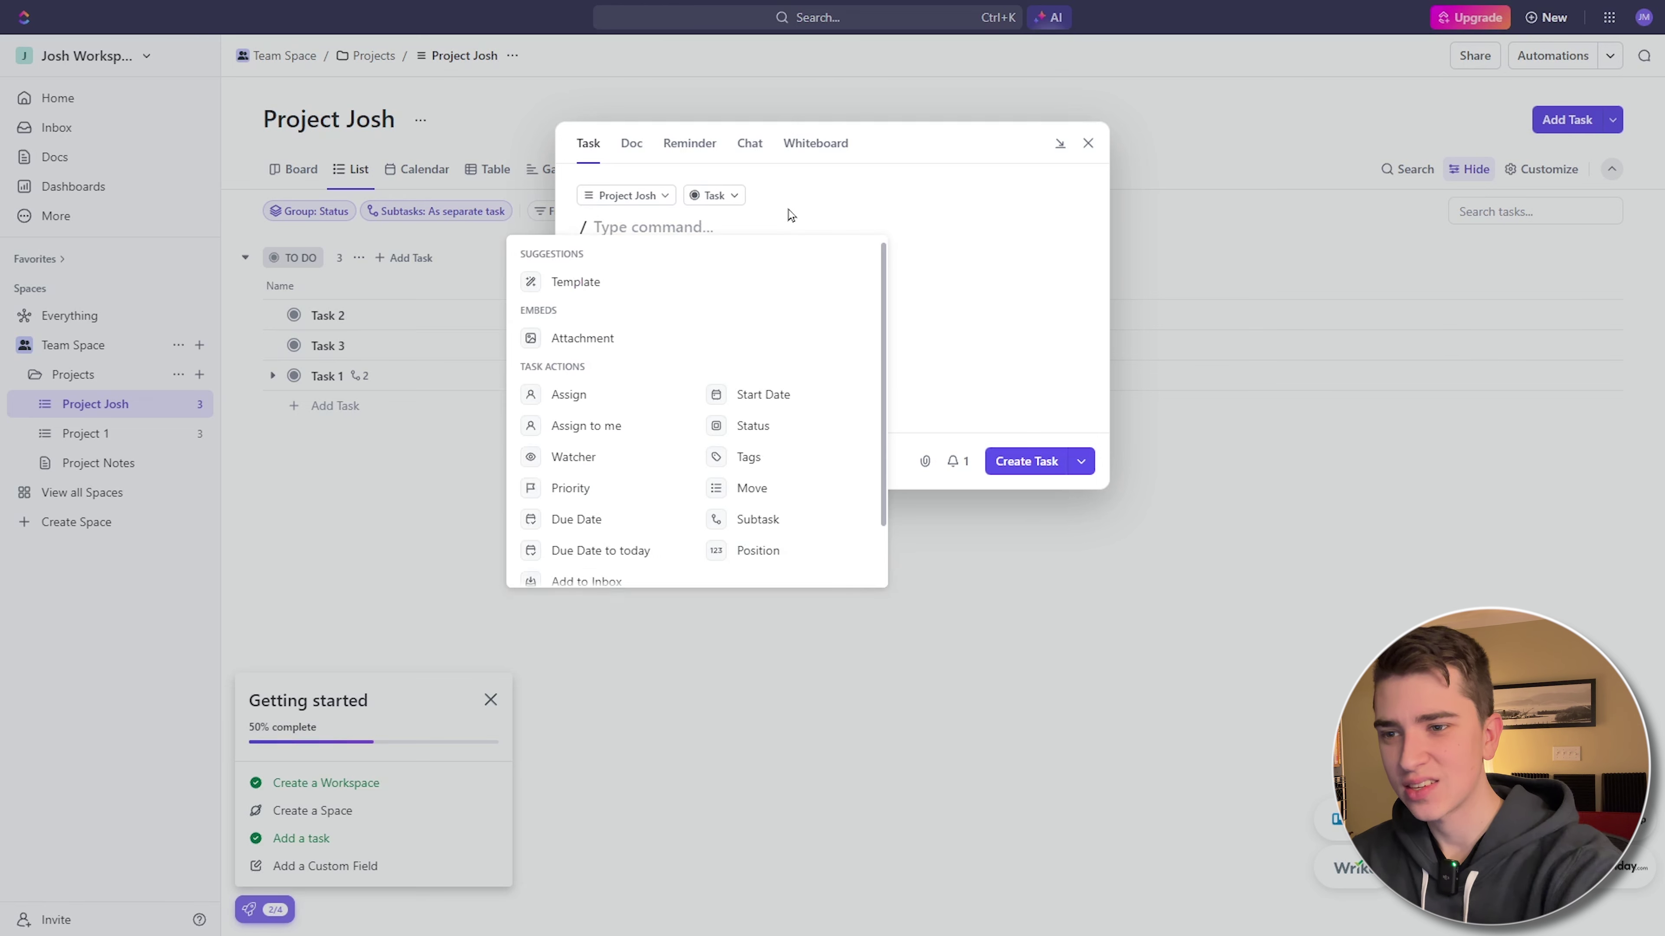
scroll(828, 344, "down", 1)
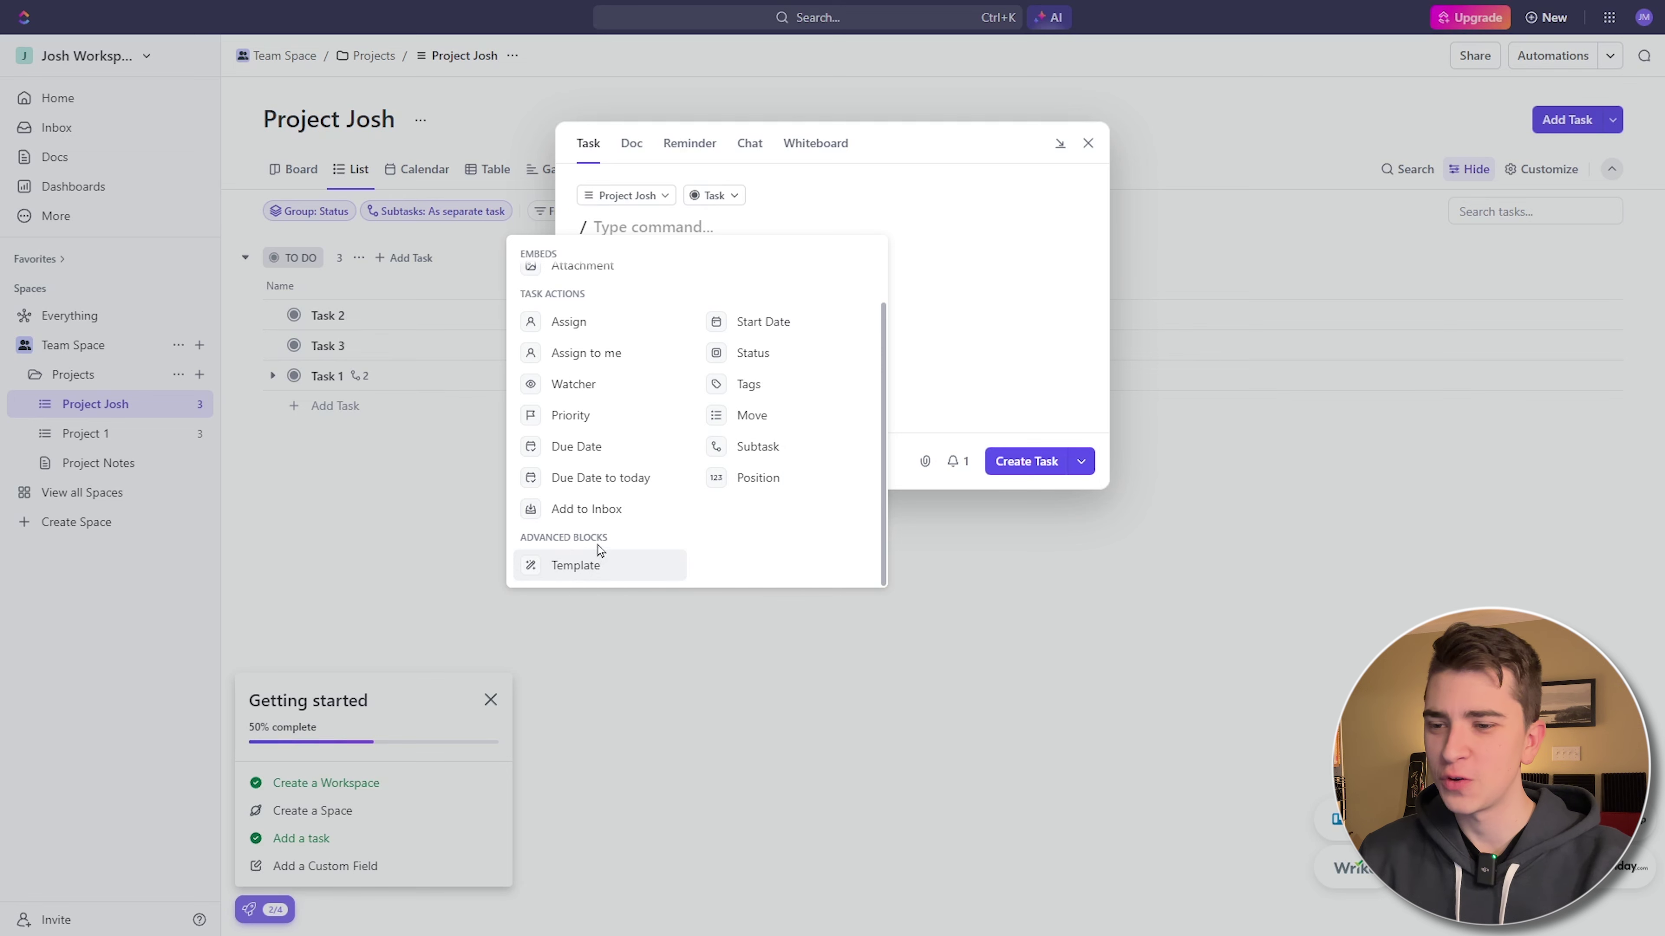
scroll(635, 501, "up", 2)
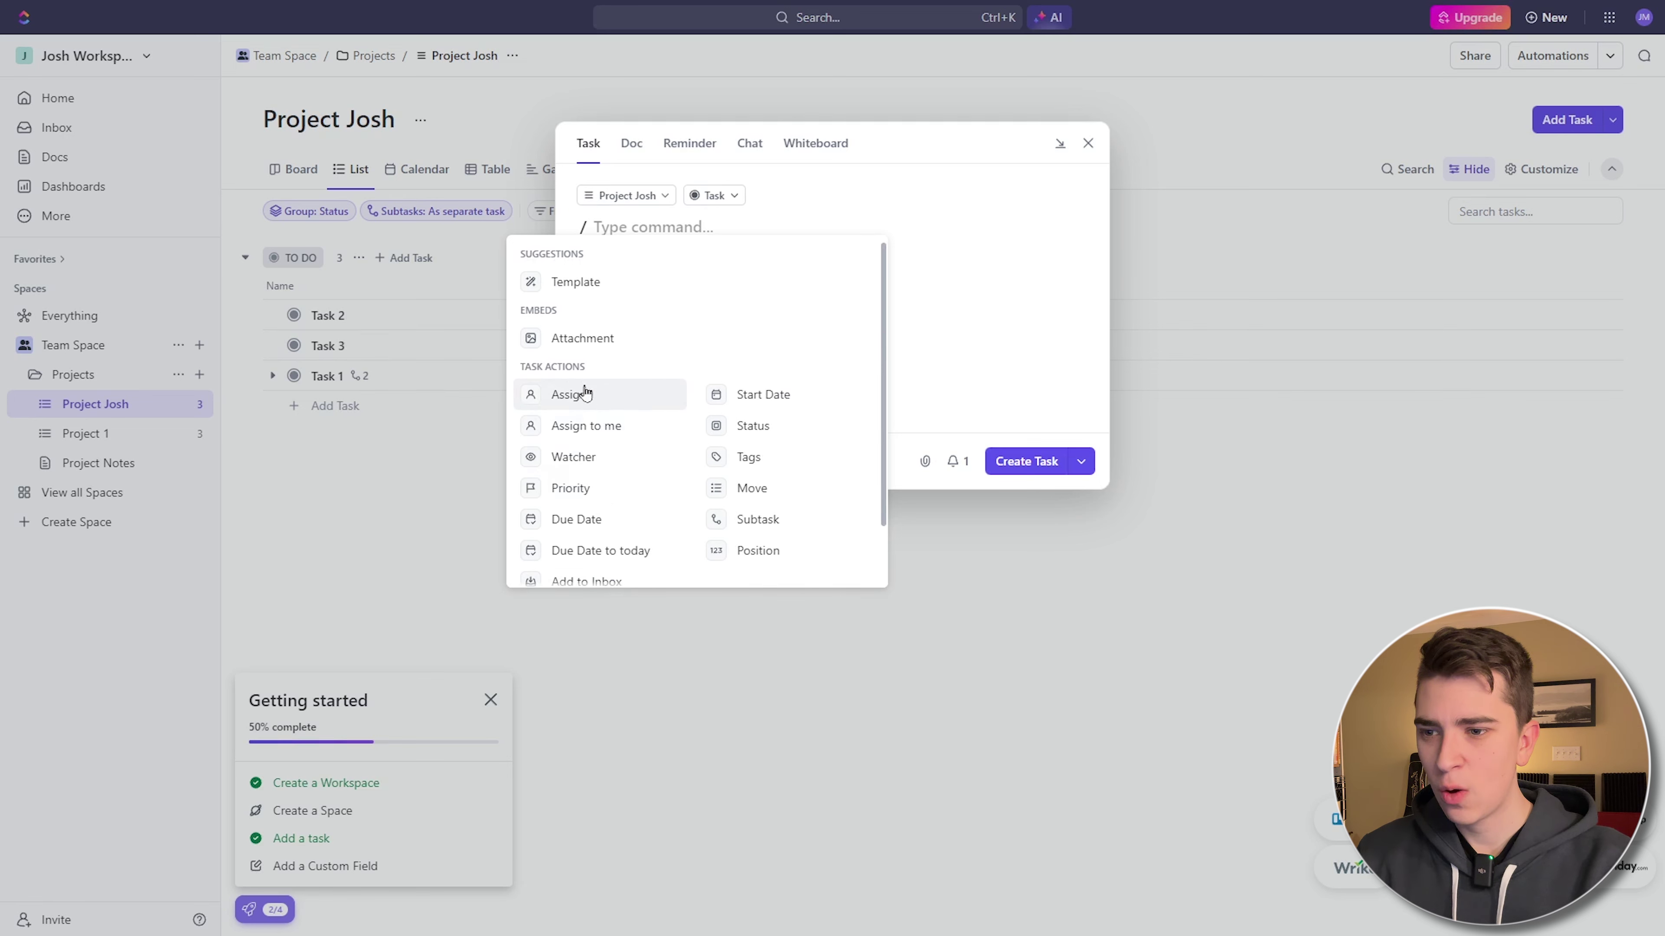
left_click(588, 340)
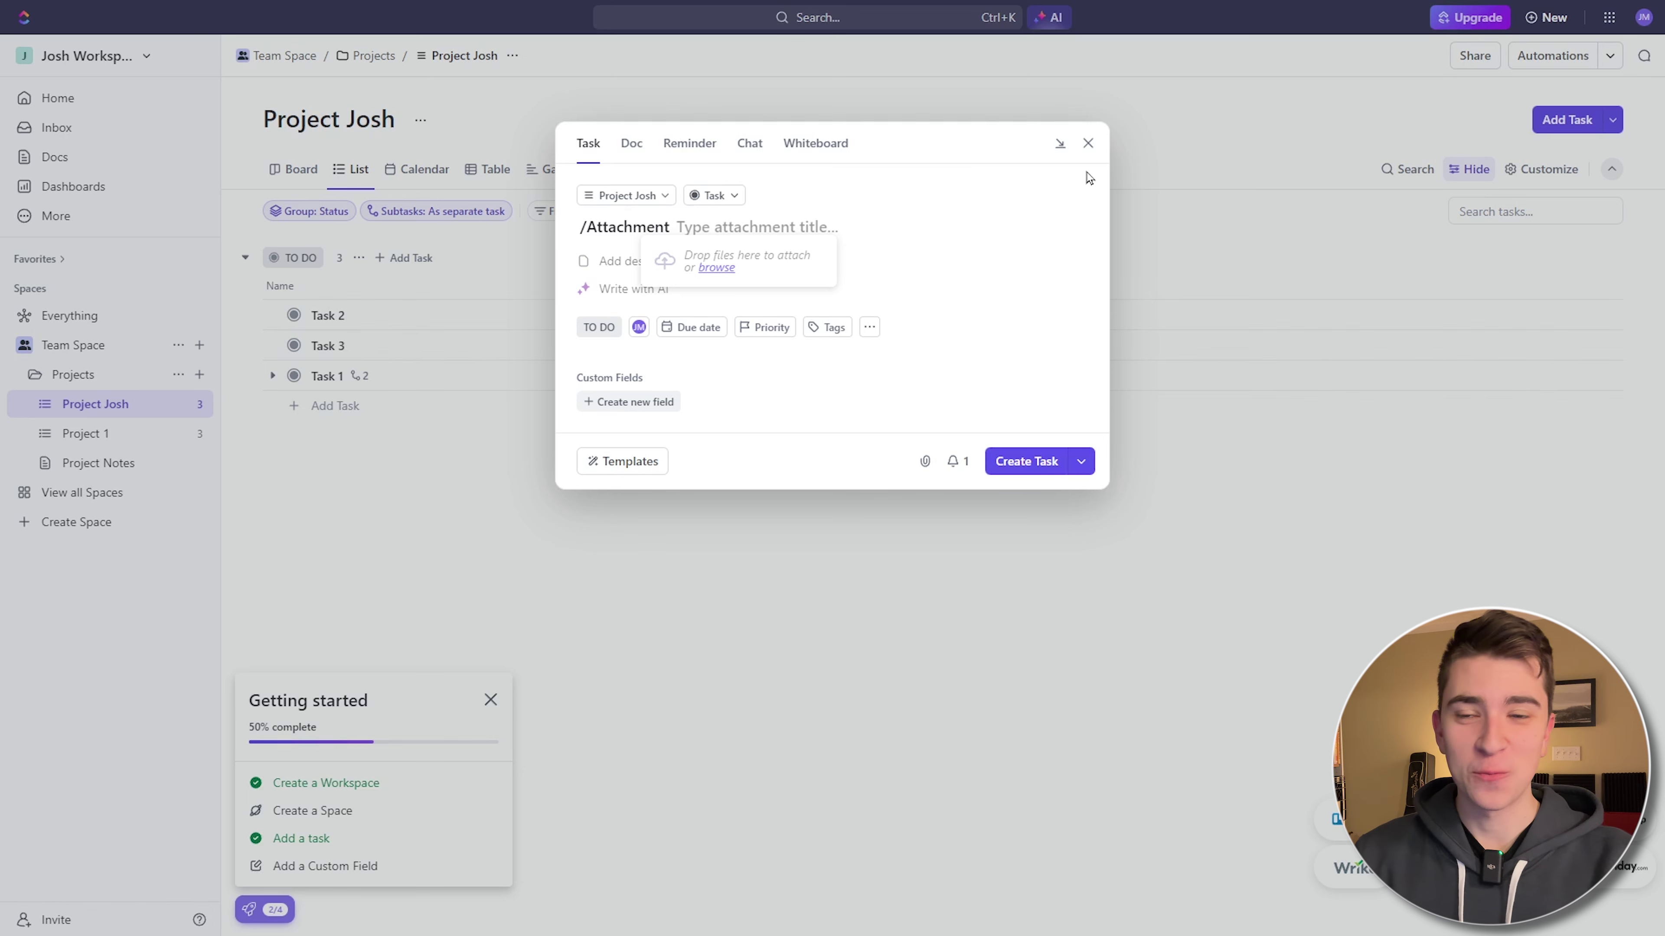
left_click(1088, 147)
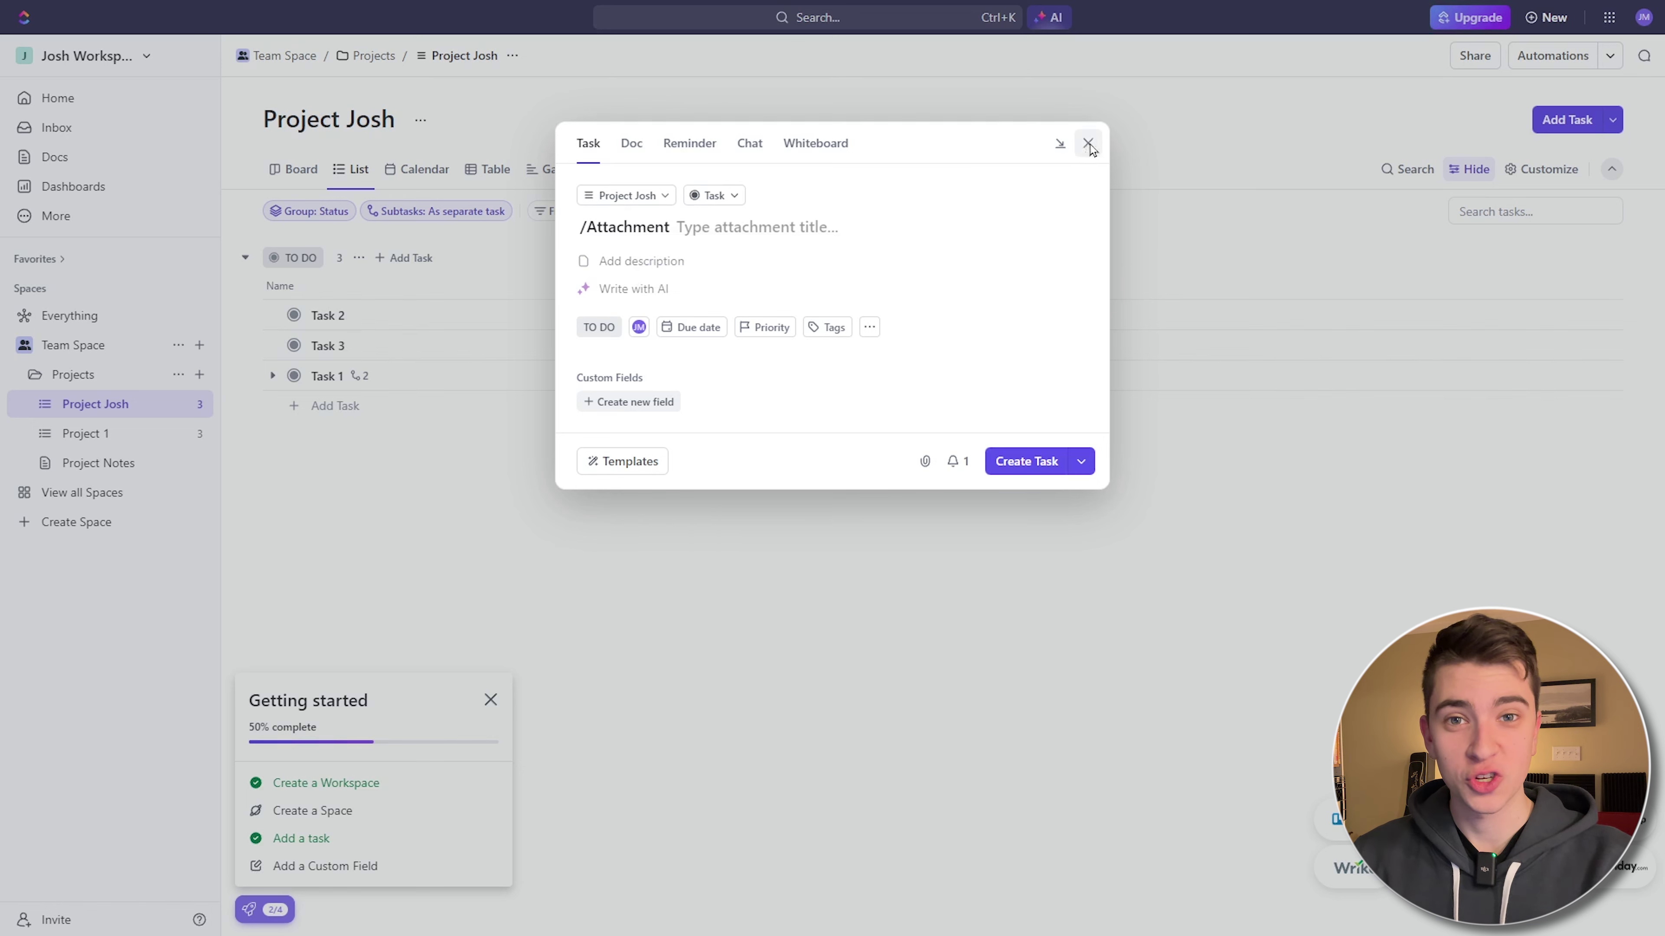
left_click(1089, 143)
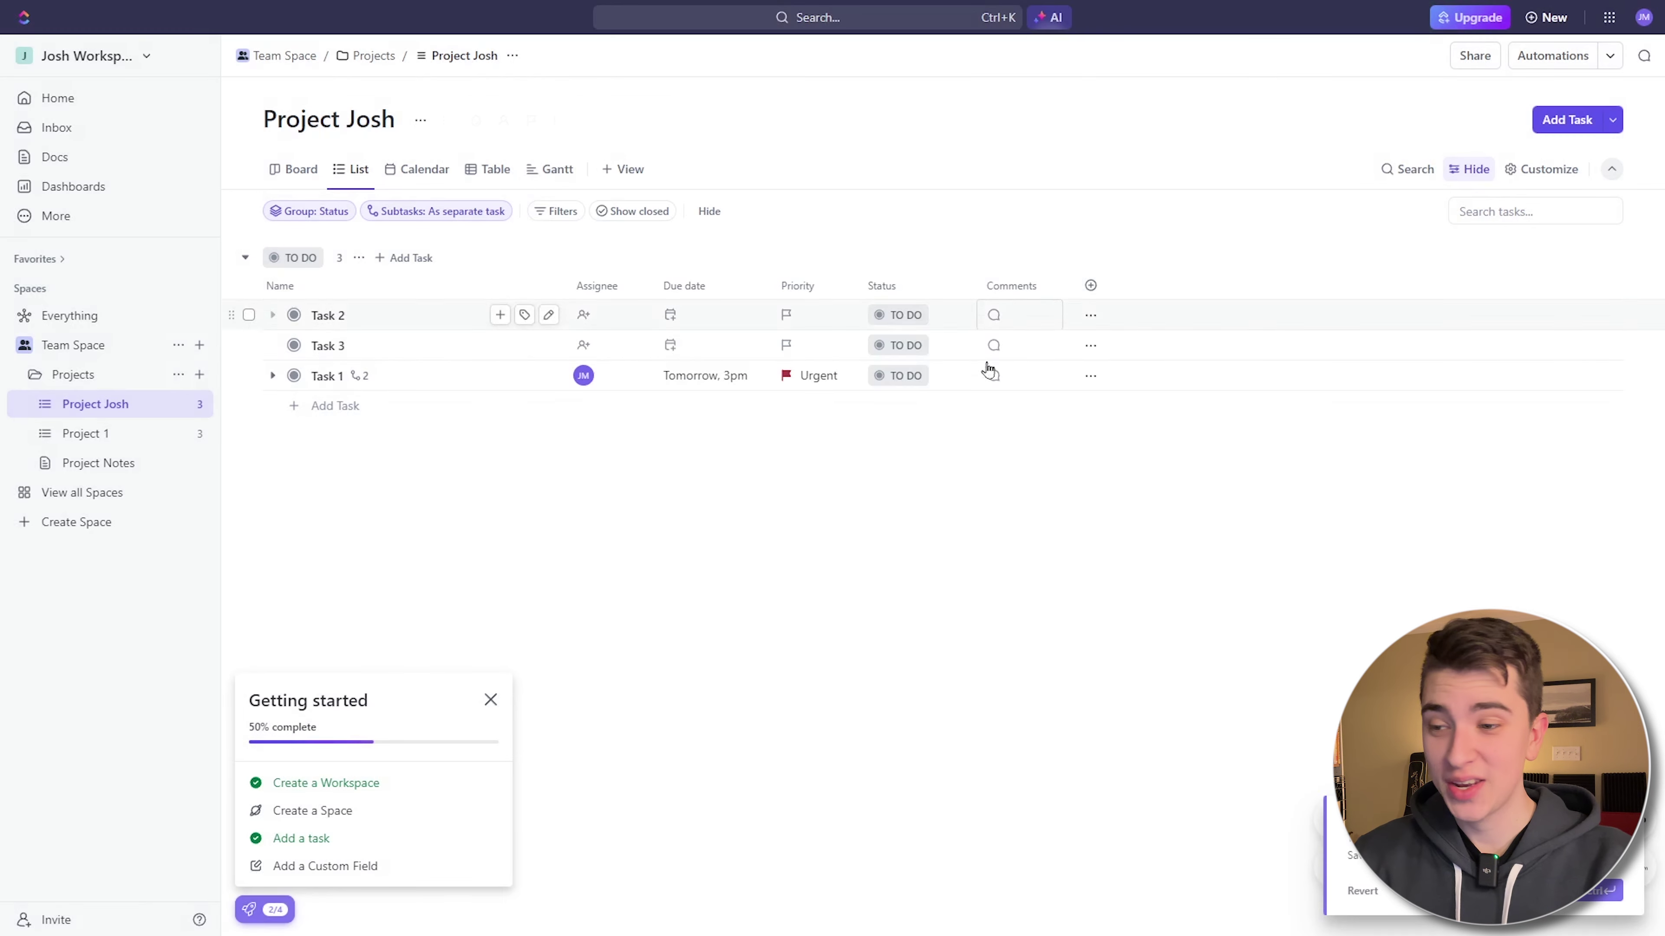
- Open Task 2 and log a few seconds of tracked time with the timer
left_click(329, 316)
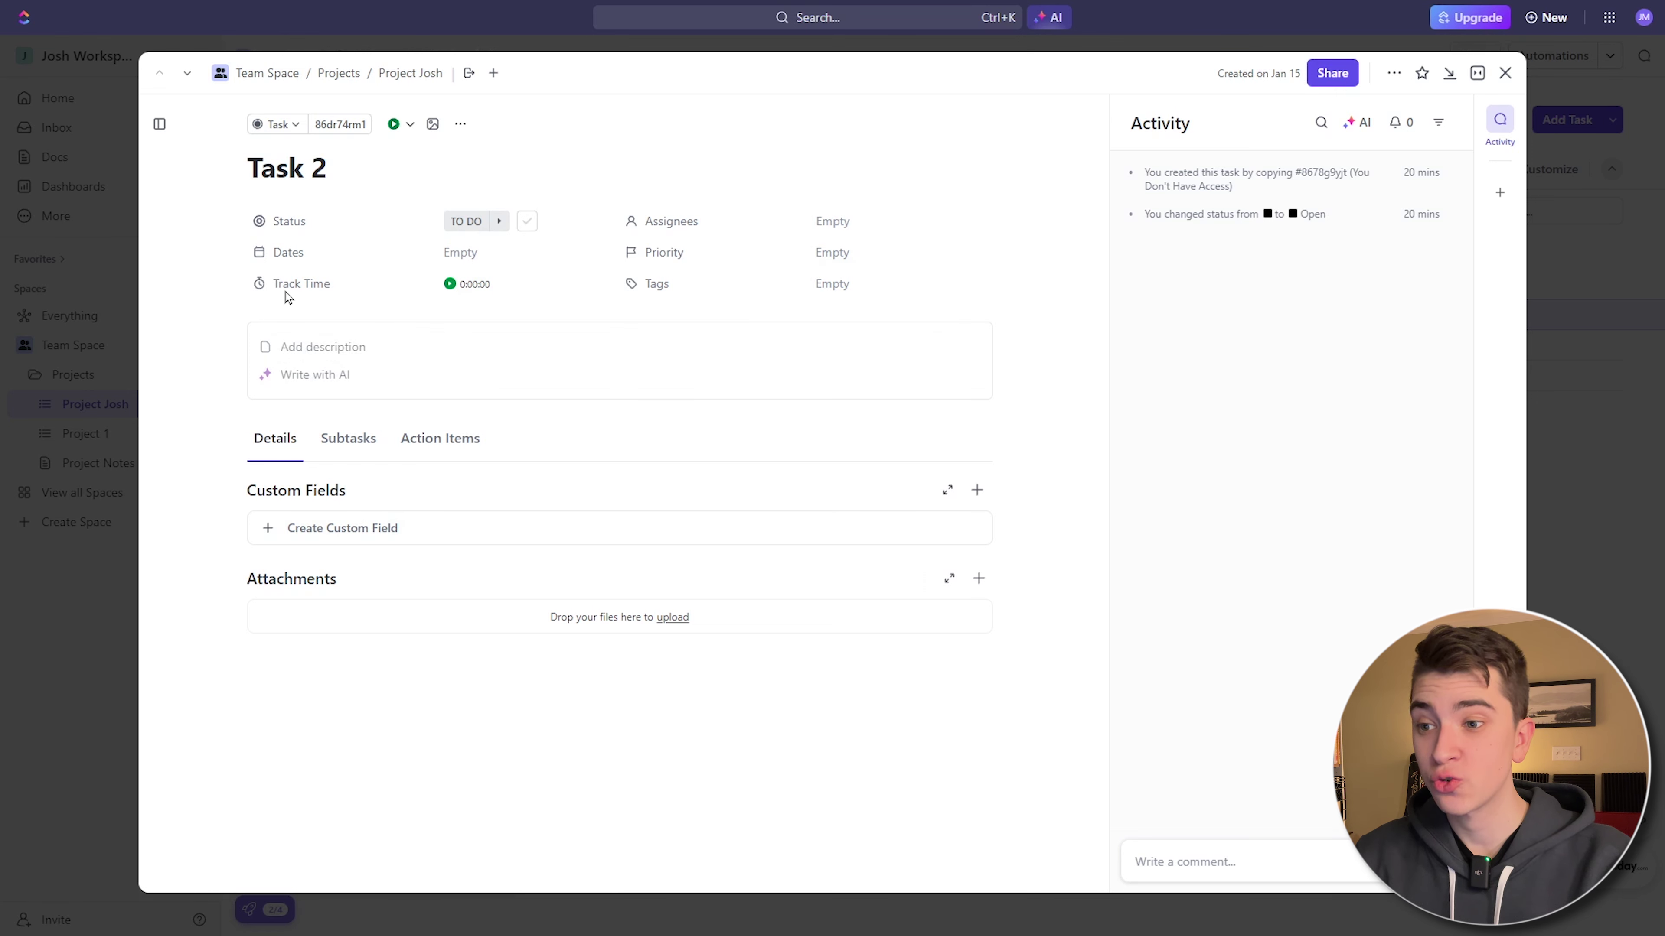
left_click(450, 285)
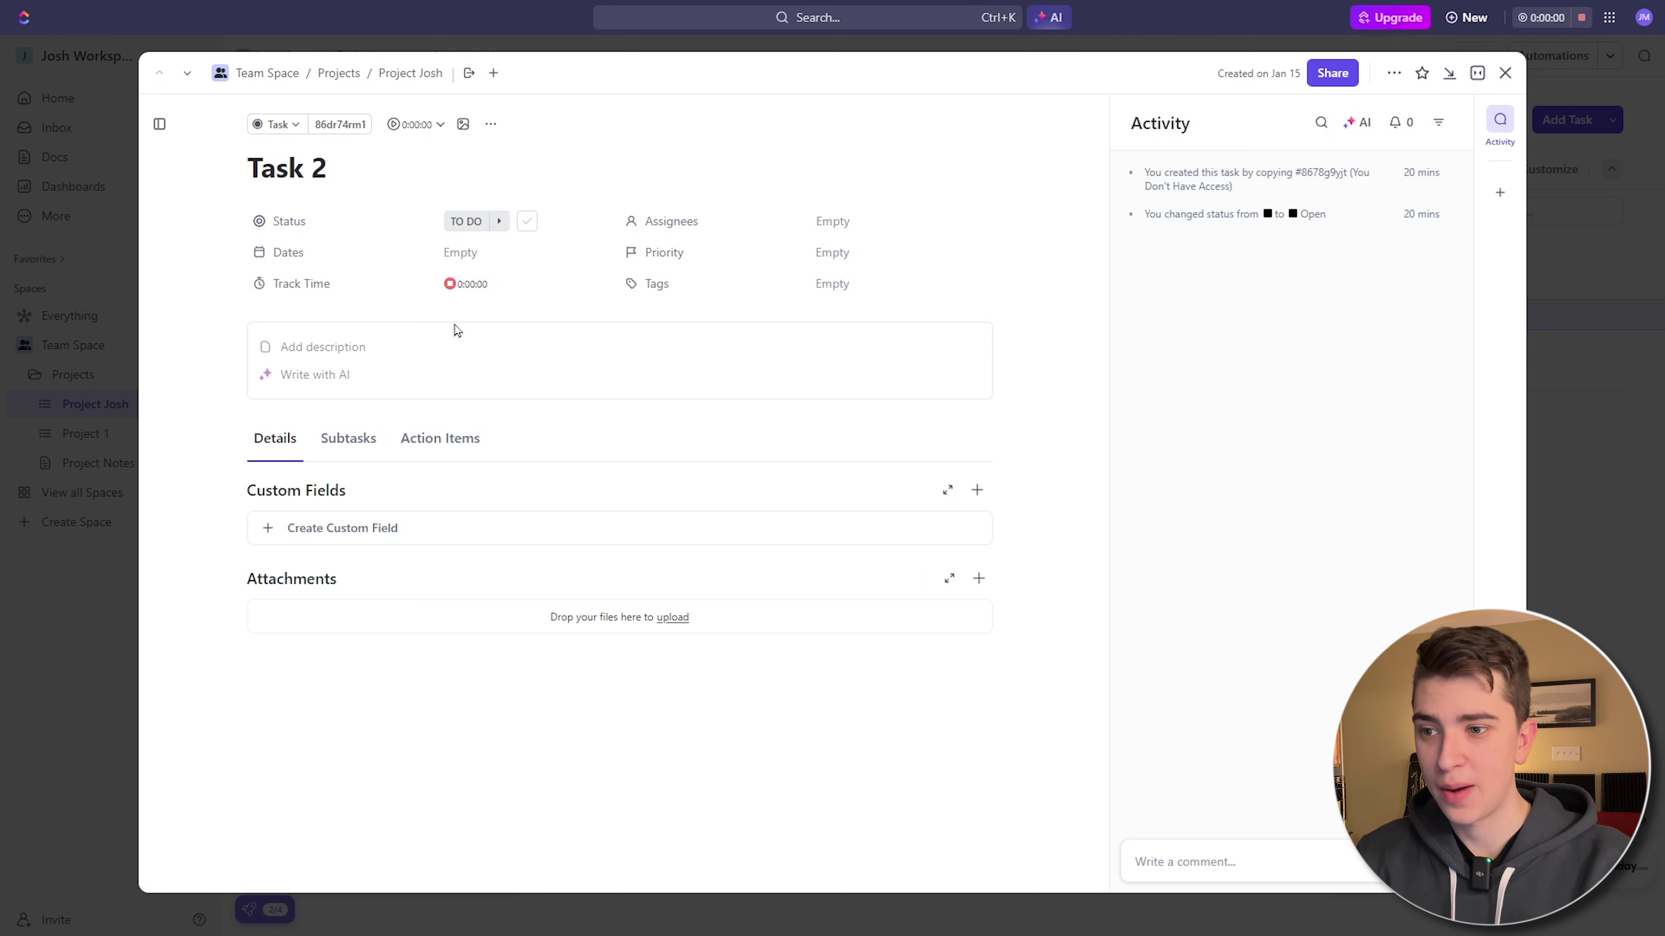
left_click(451, 285)
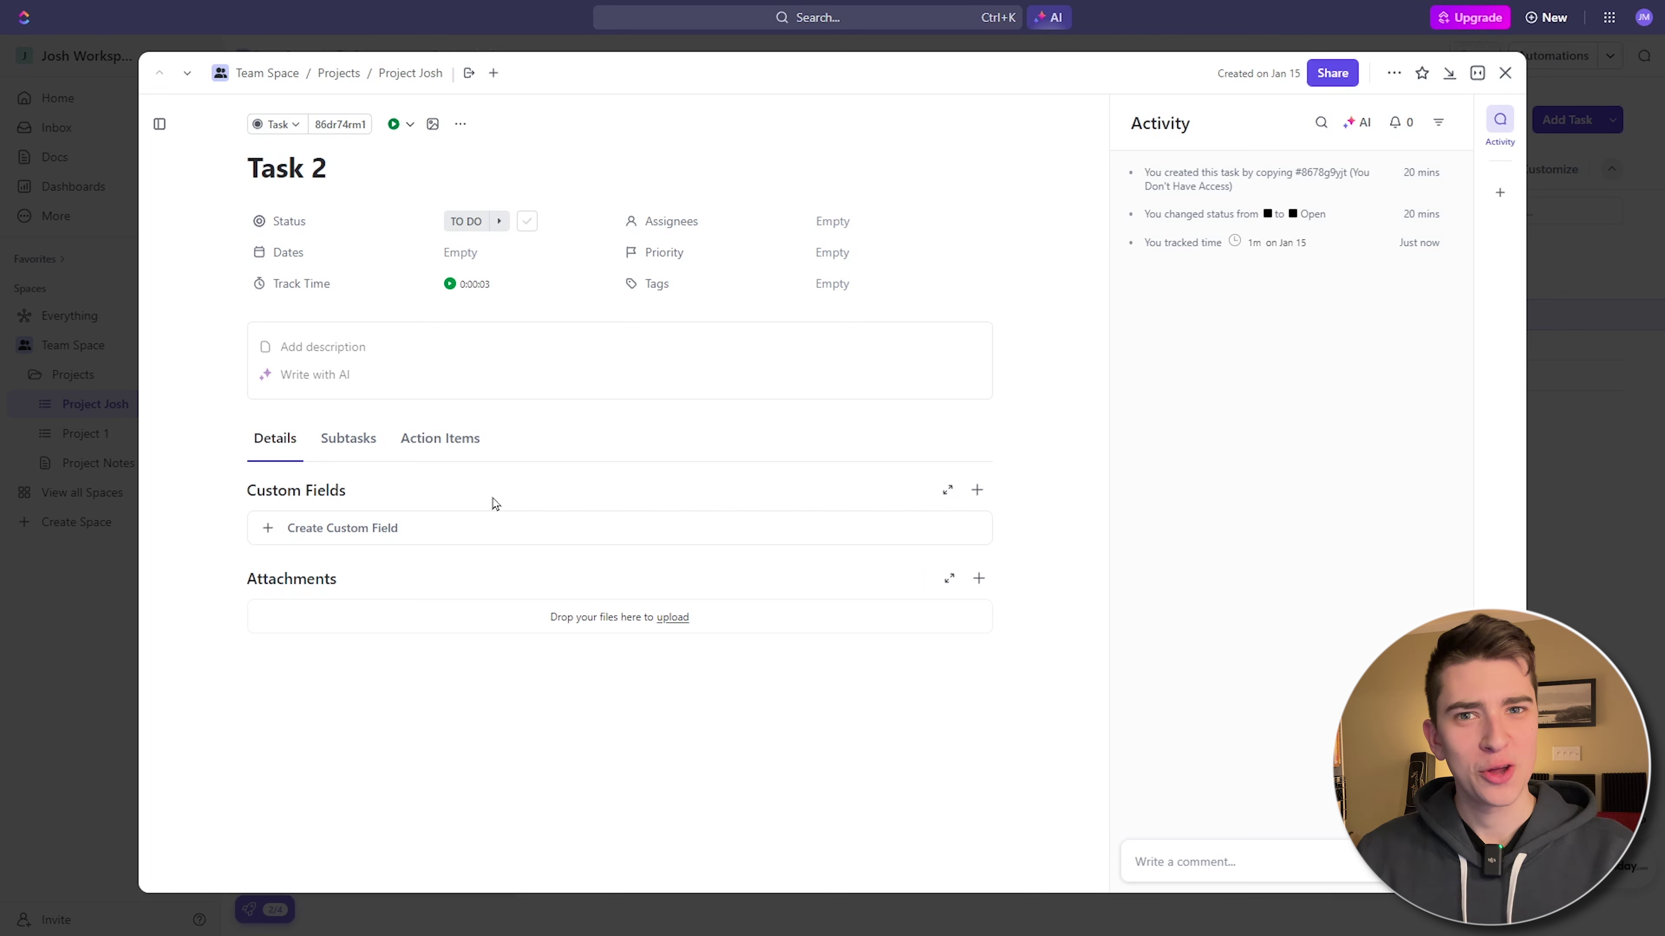
- Add the description 'Create a video about clickup' to Task 2, clear it, then open Task 3
left_click(488, 397)
type("Create a video ab")
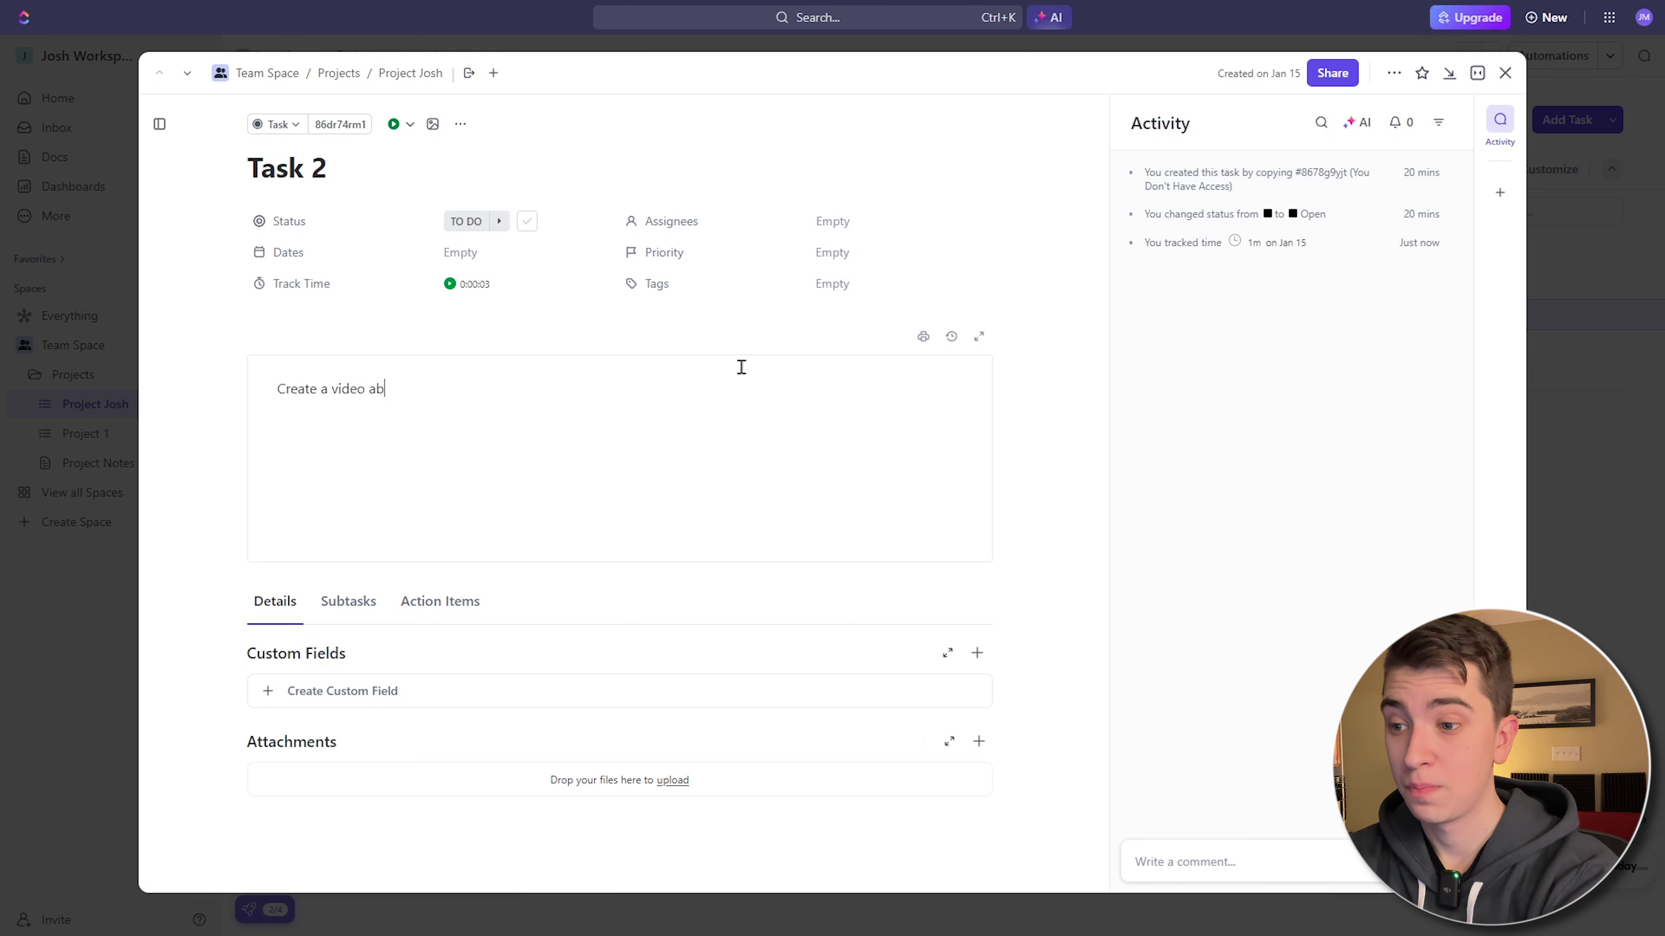
type("out clickup")
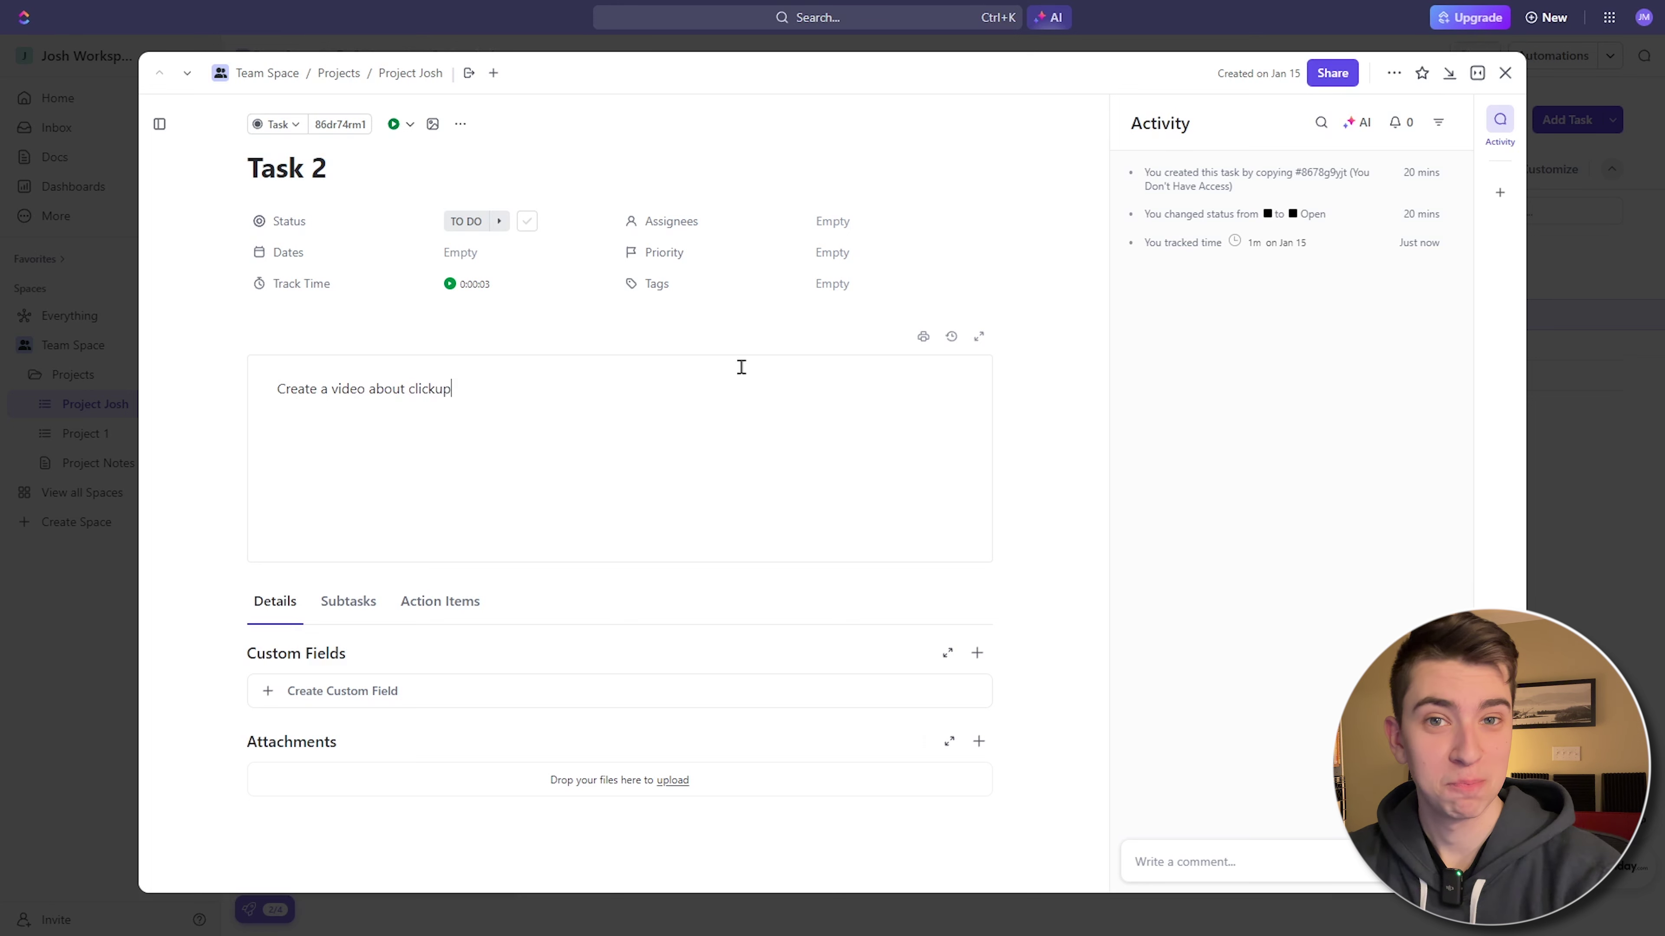
left_click(1013, 505)
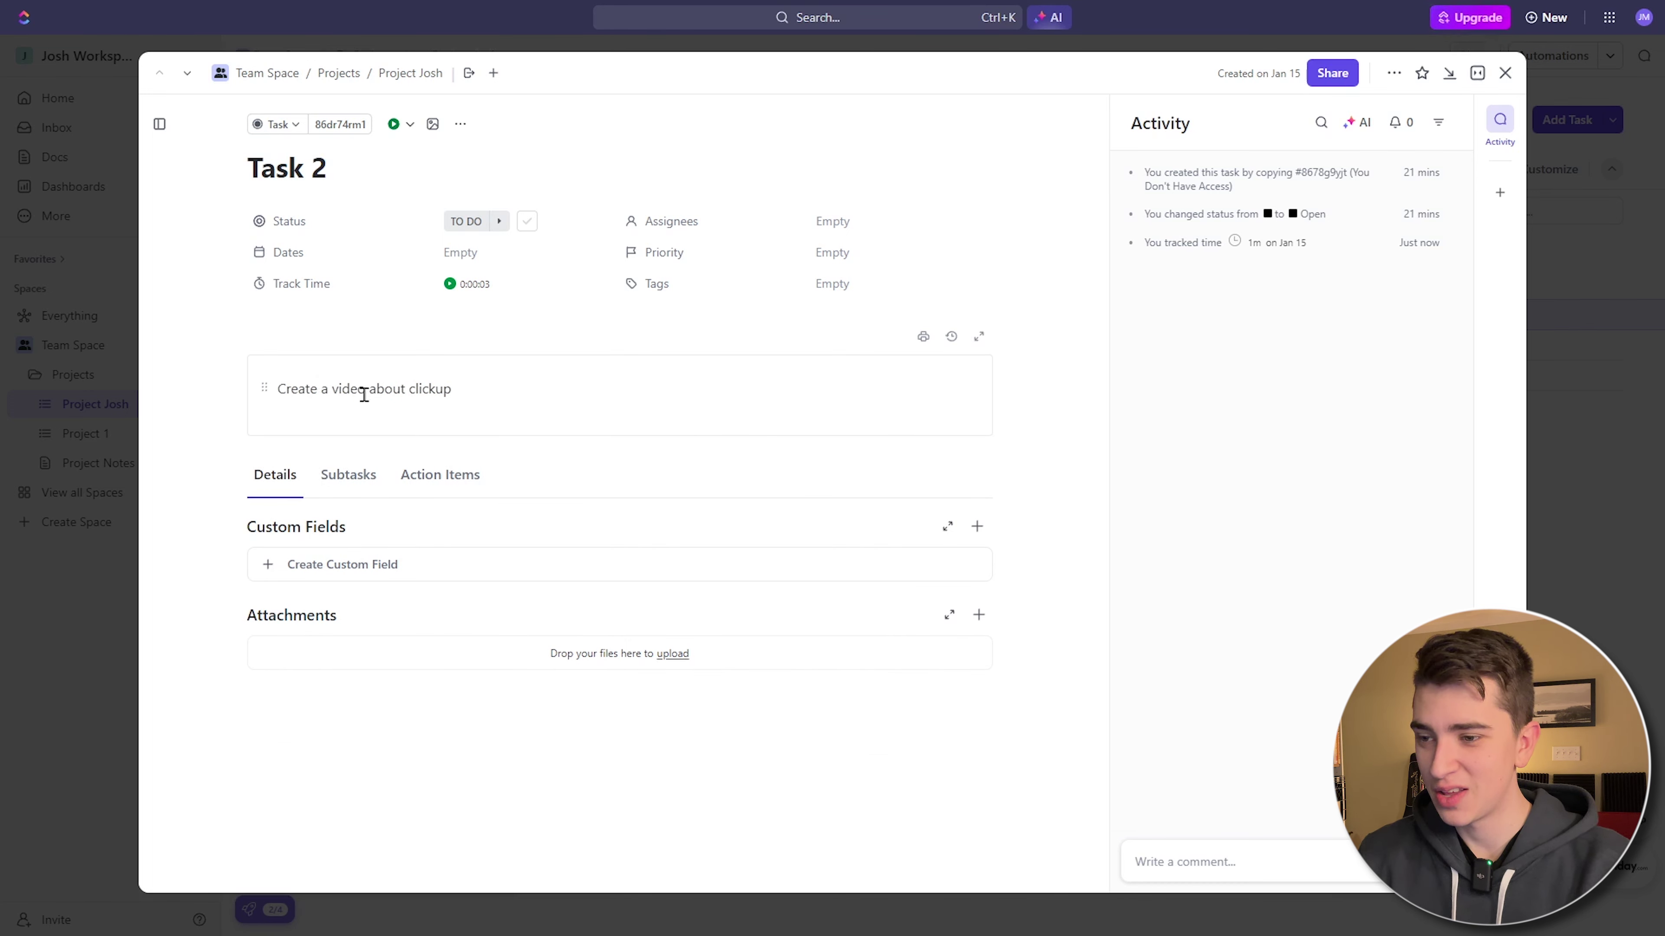
left_click(388, 388)
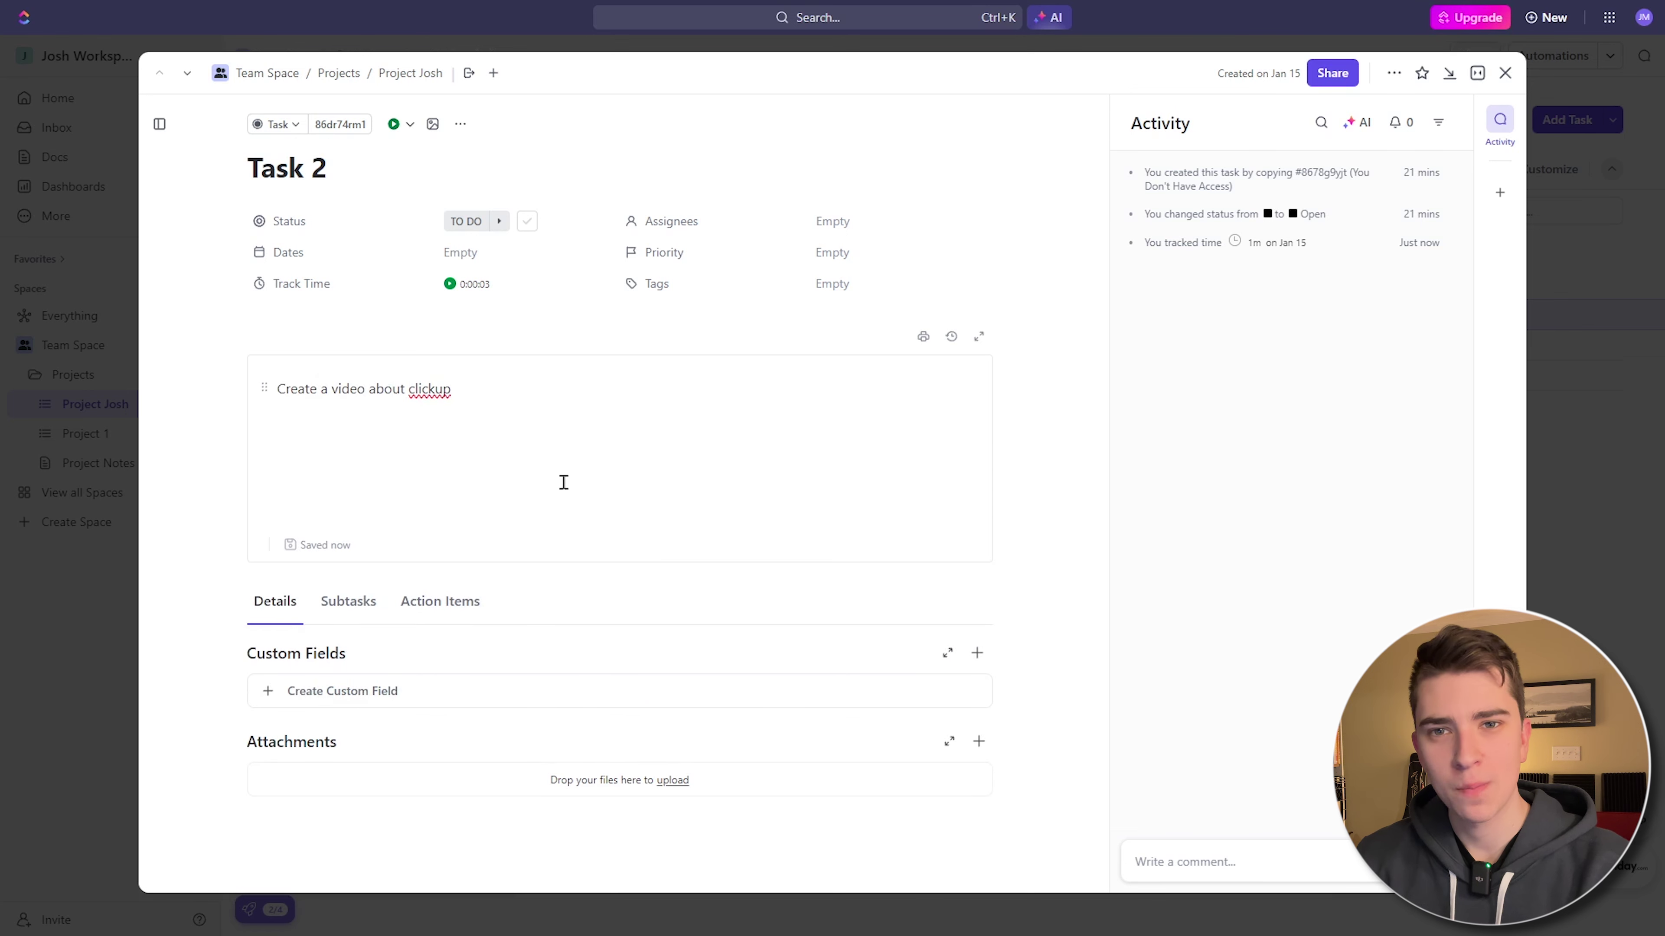
key("ctrl+a")
key("BackSpace")
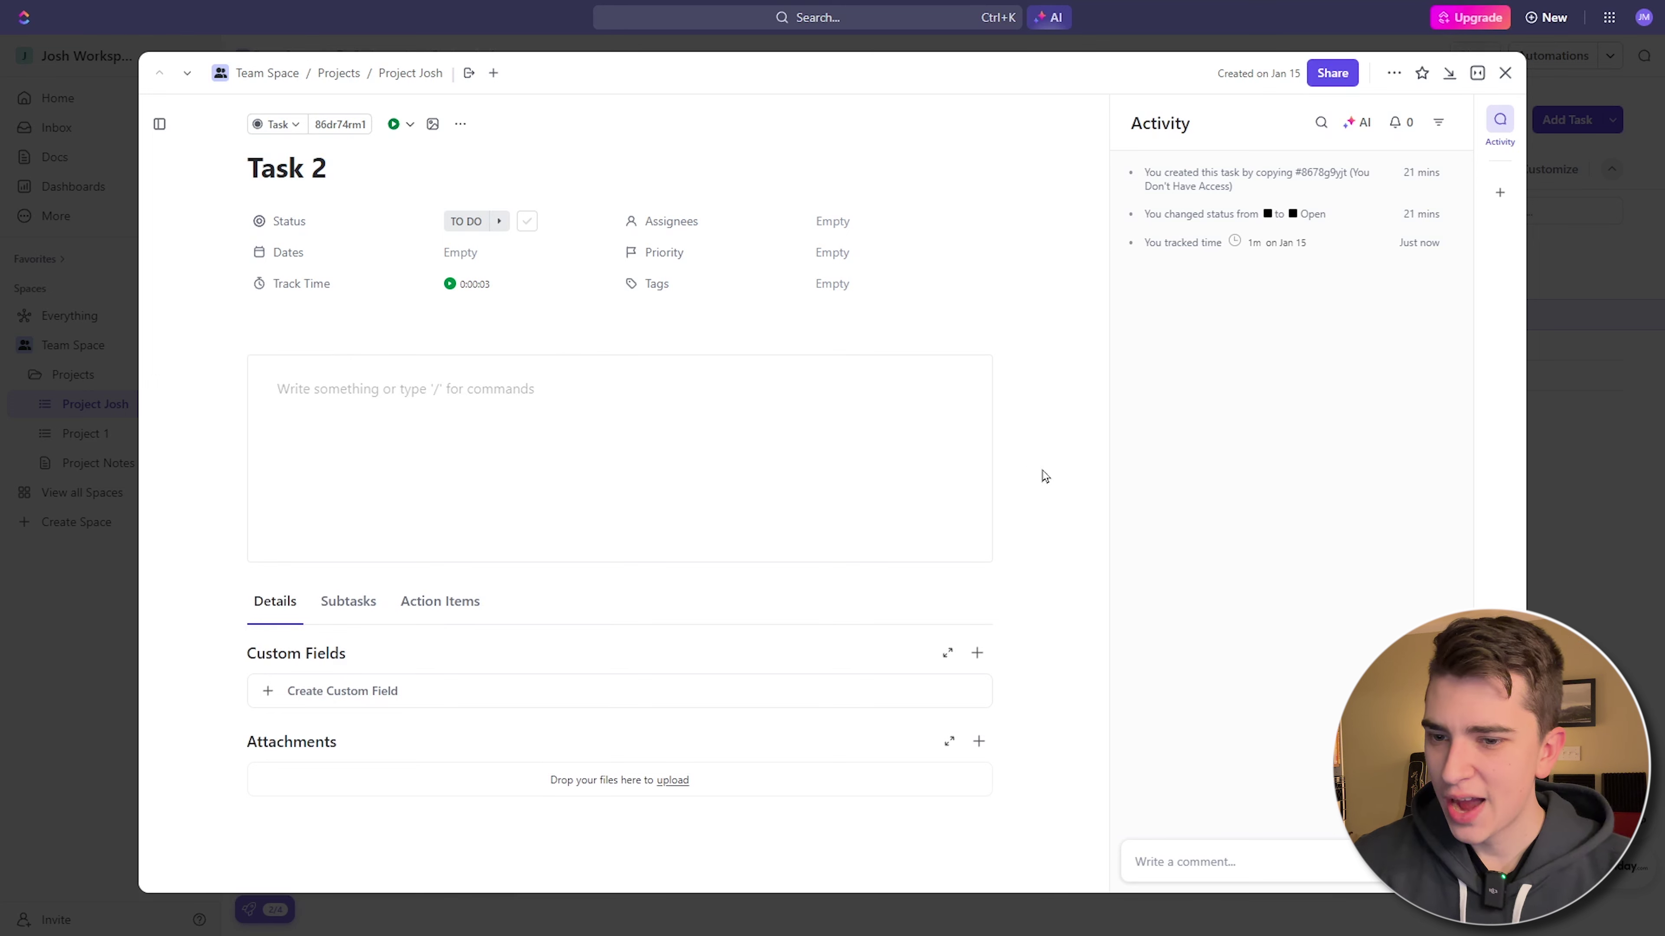
left_click(300, 389)
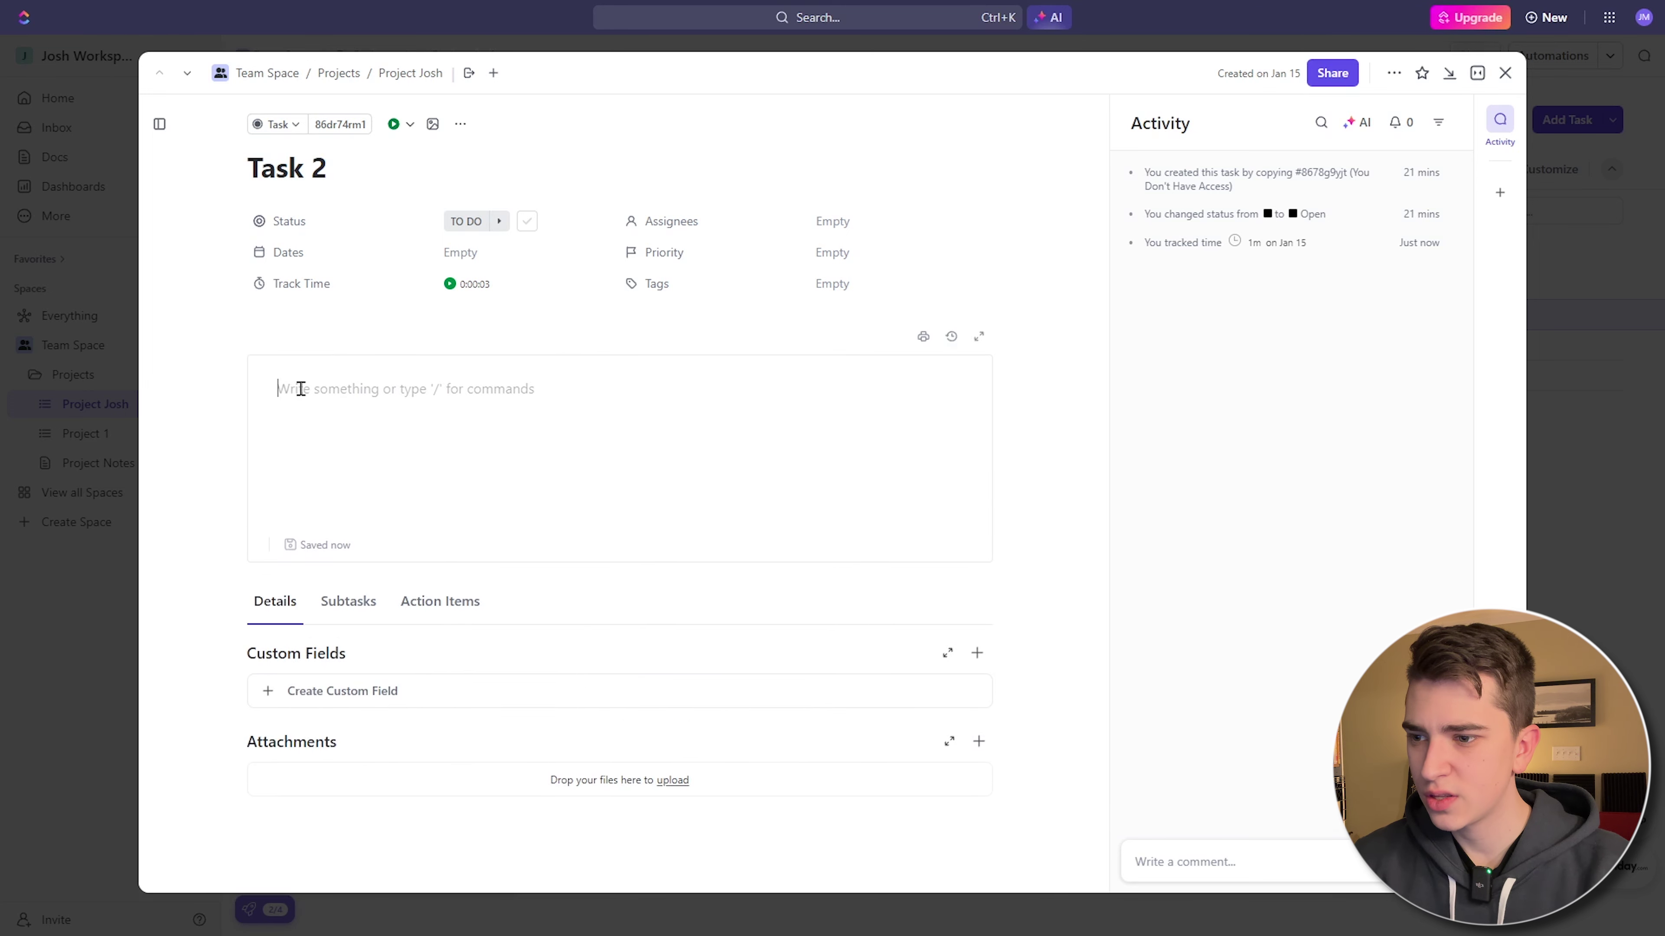
right_click(325, 388)
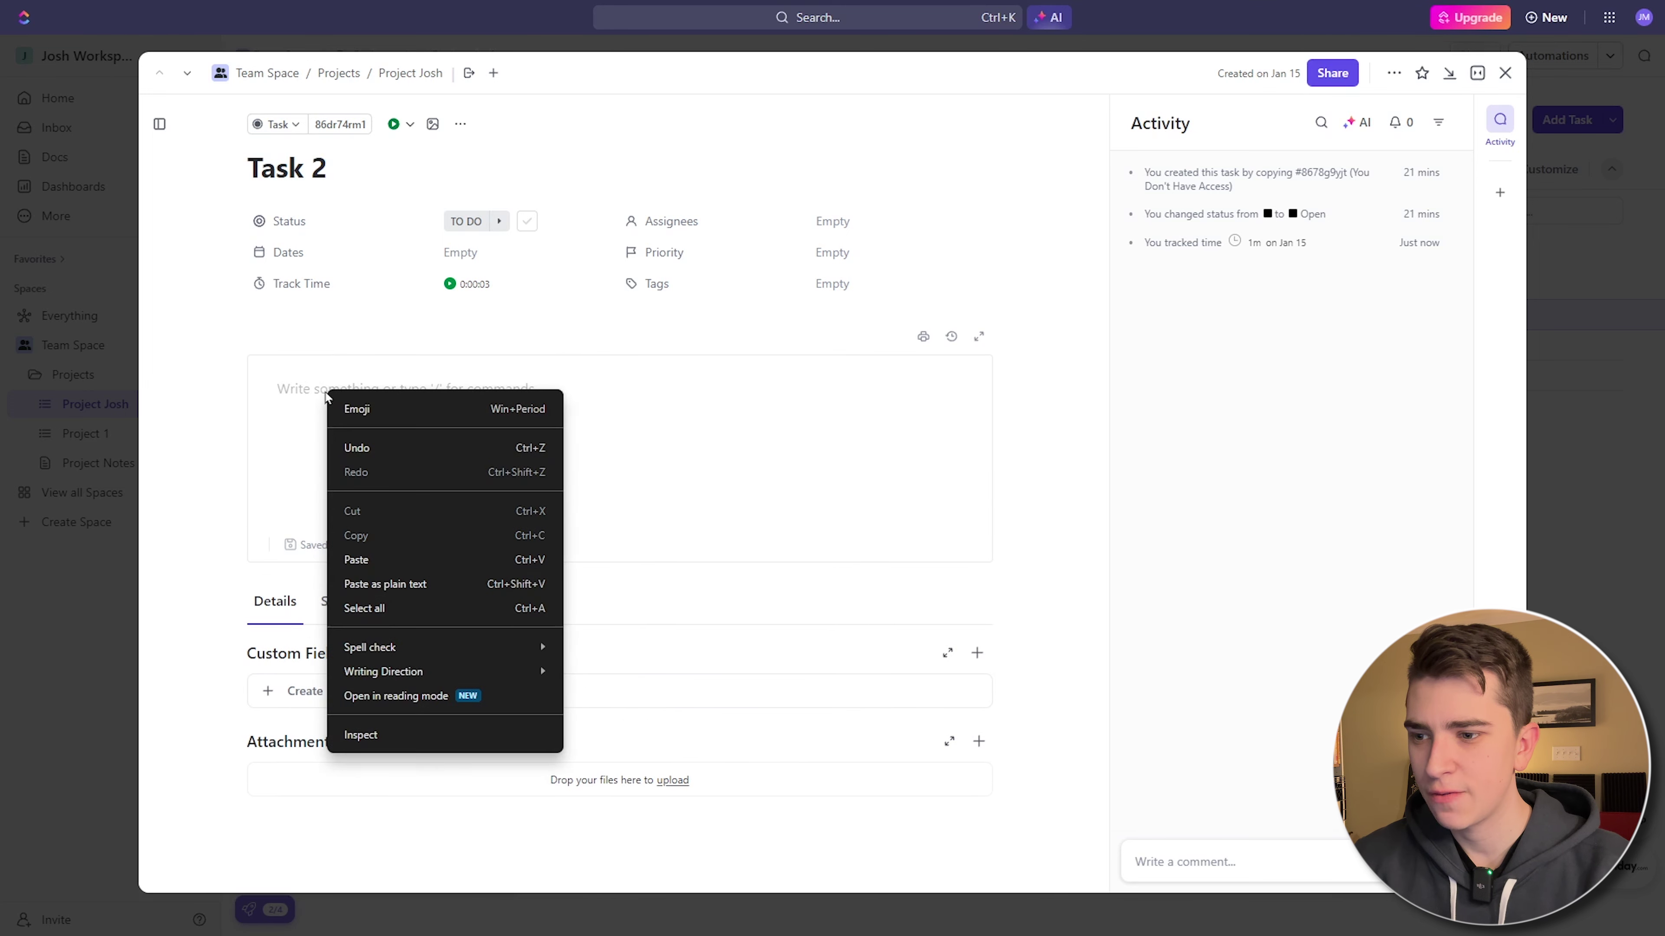
left_click(314, 393)
left_click(1505, 73)
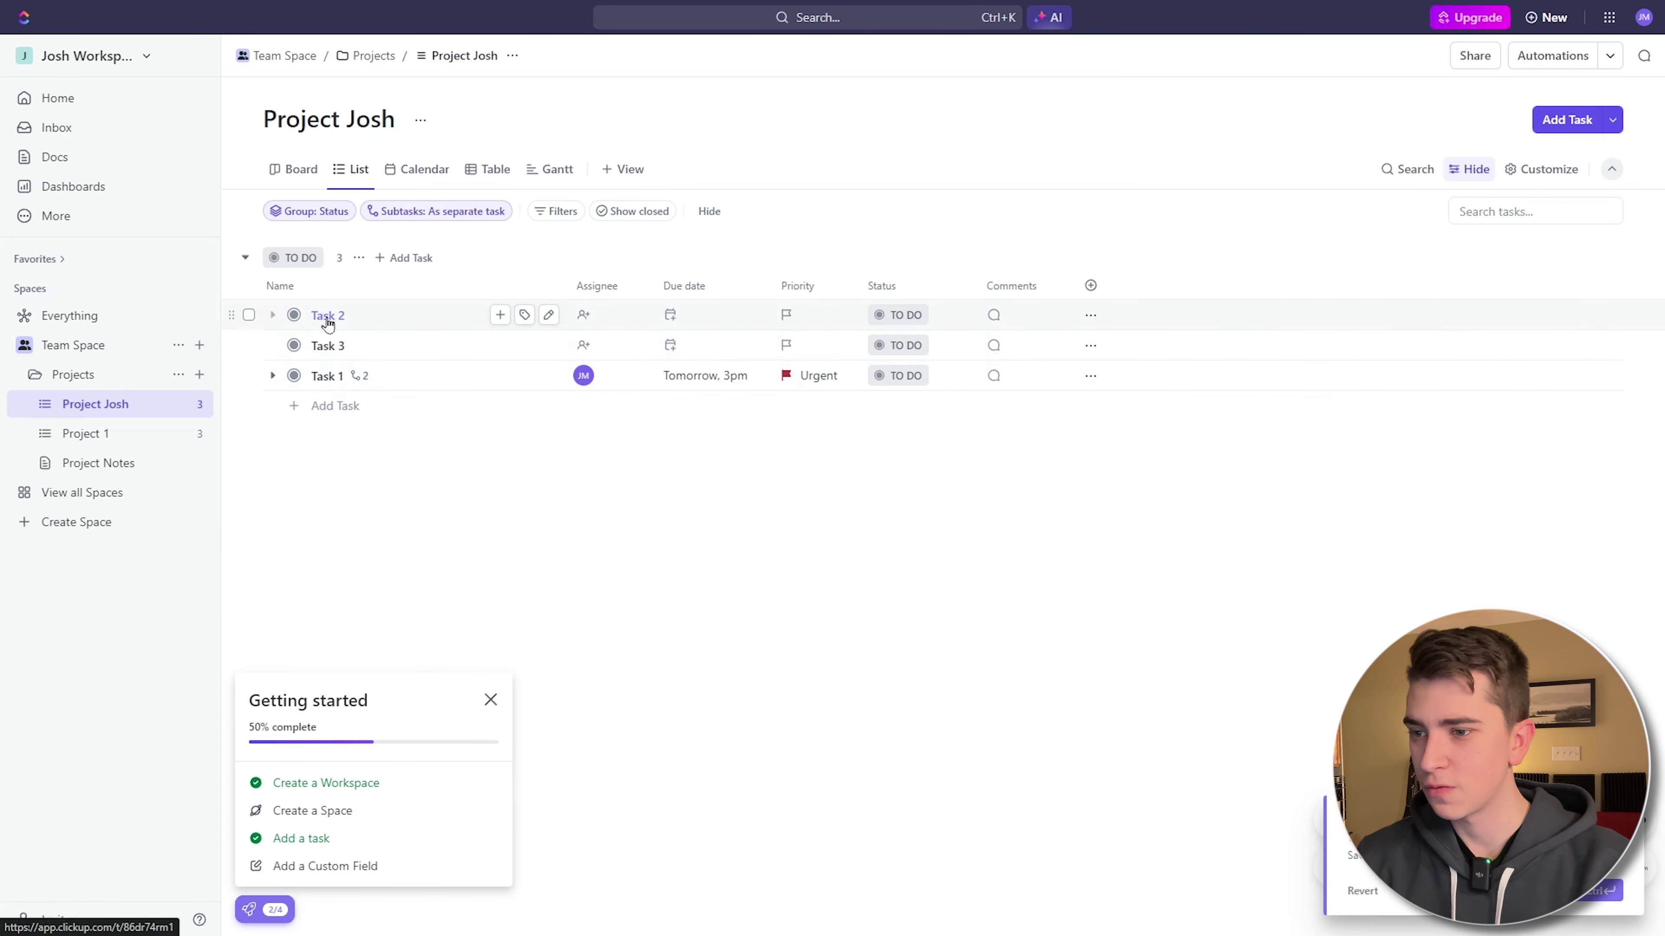
left_click(331, 351)
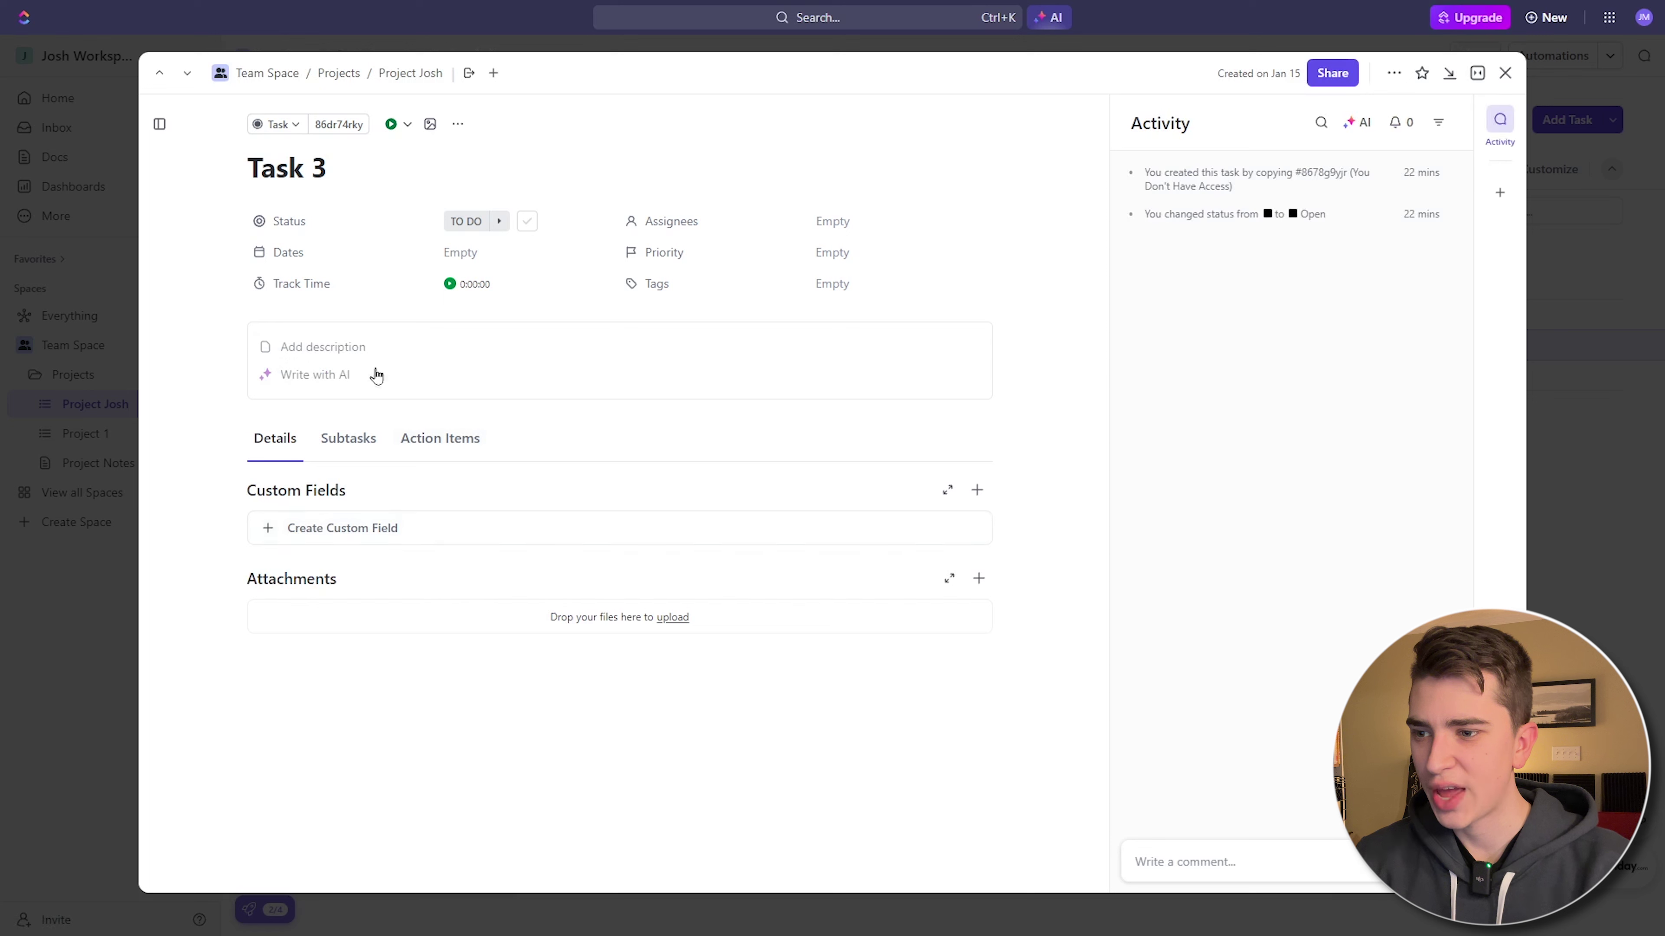